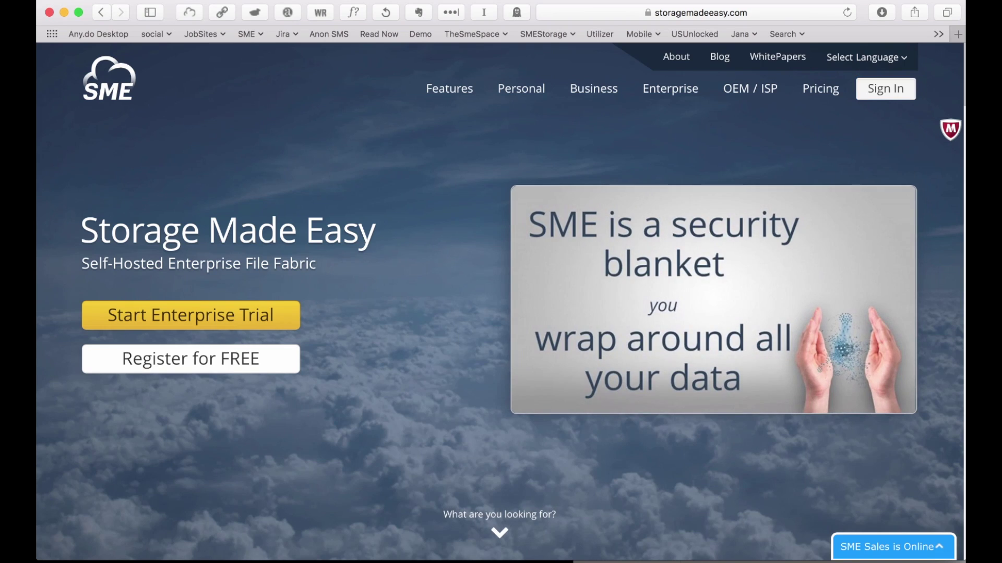
Fill in the demo account password and sign in.
{"action": "key", "text": "Tab"}
{"action": "type", "text": "•••••••"}
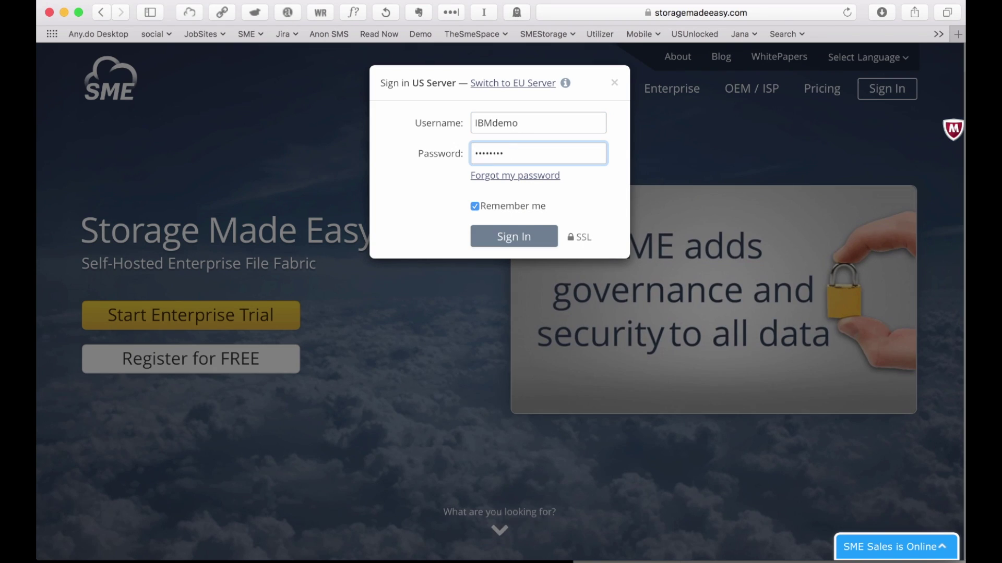
{"action": "key", "text": "Return"}
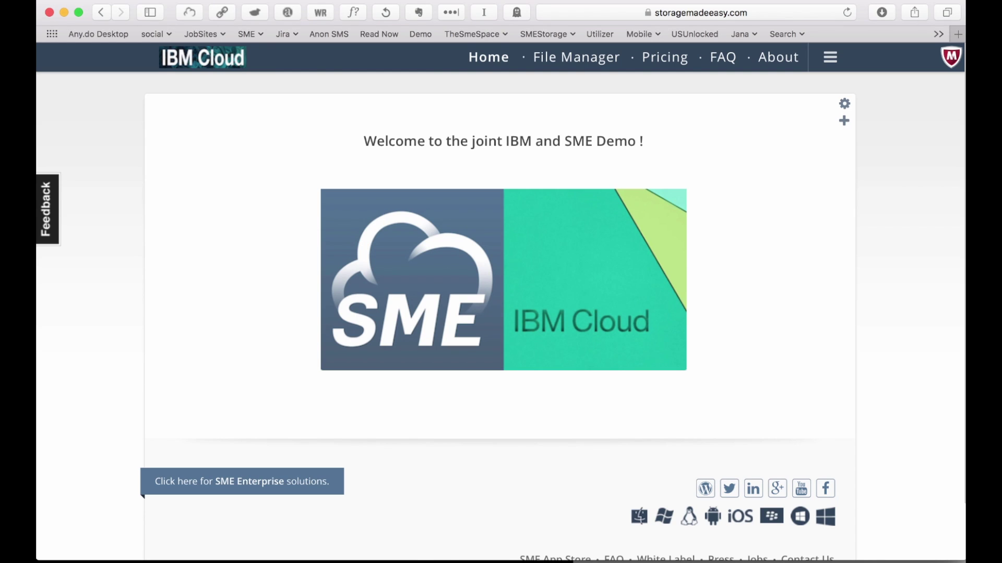
Dismiss the add-widget list without adding one, then go to My Dashboard from the account menu.
{"action": "left_click", "coordinate": [844, 120]}
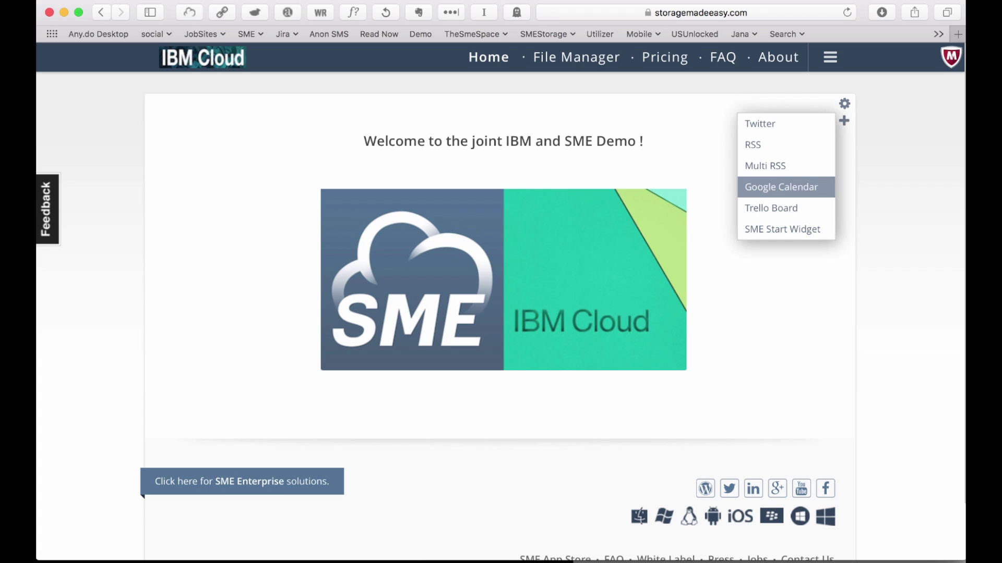
{"action": "left_click", "coordinate": [781, 187]}
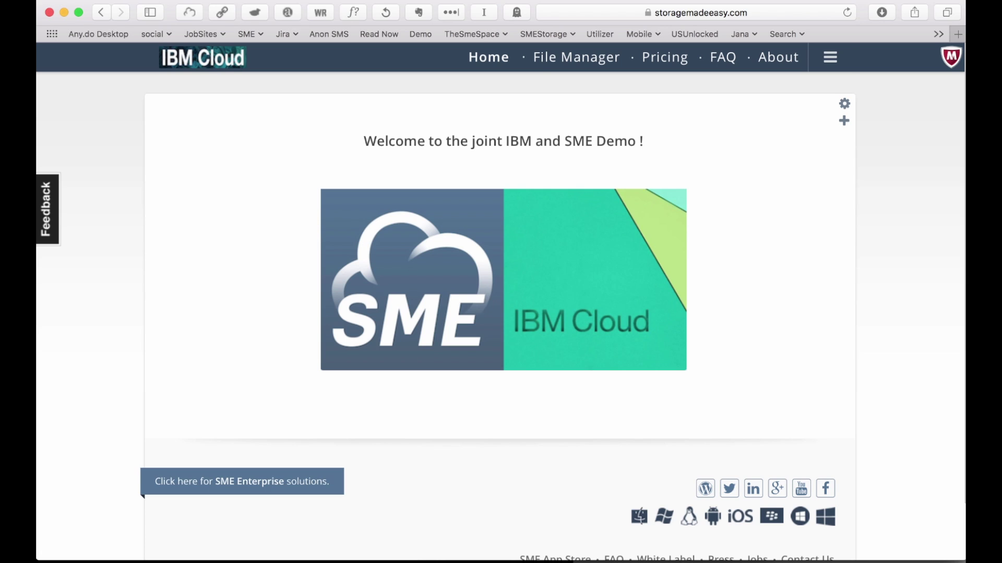
{"action": "left_click", "coordinate": [829, 57]}
{"action": "left_click", "coordinate": [840, 168]}
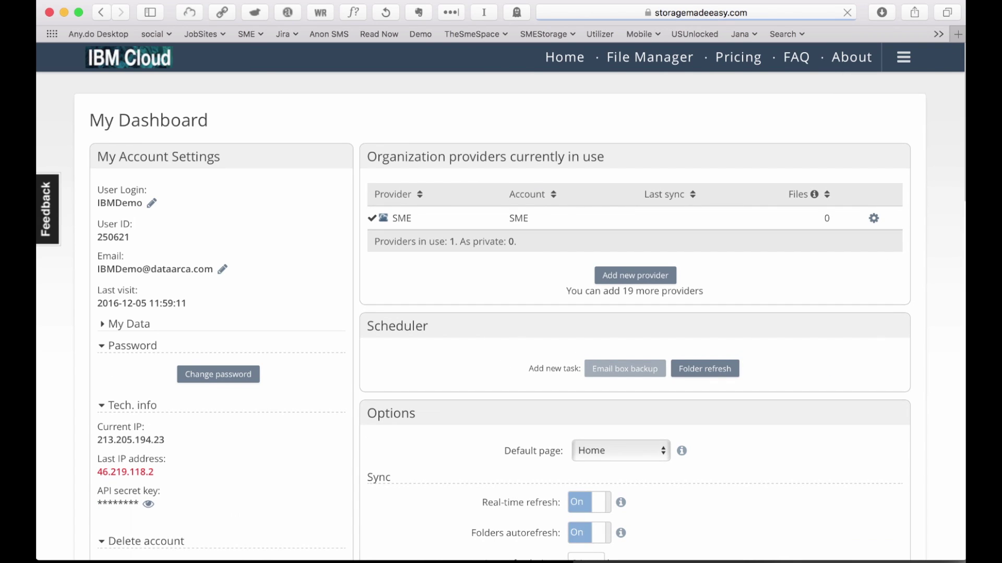
Add a new SoftLayer provider and submit its endpoint, object storage username and API key.
{"action": "left_click", "coordinate": [635, 275]}
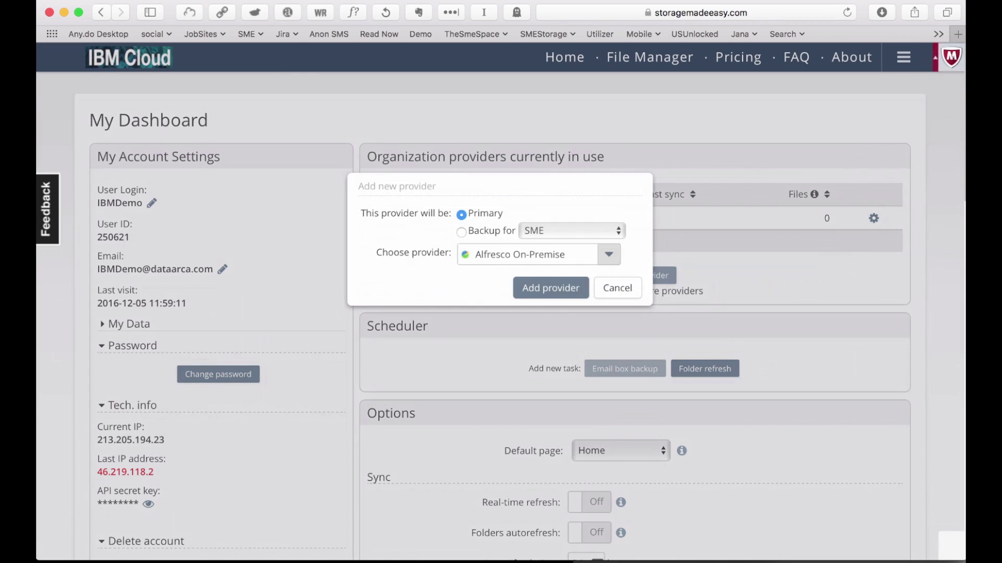
{"action": "left_click", "coordinate": [609, 254]}
{"action": "scroll", "coordinate": [537, 407], "scroll_direction": "down", "scroll_amount": 10}
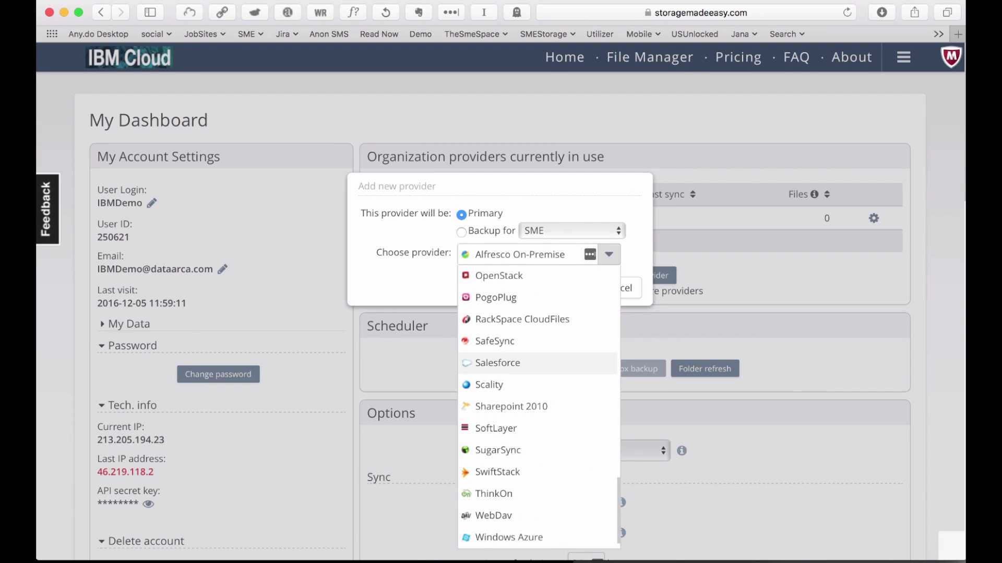
{"action": "left_click", "coordinate": [511, 428]}
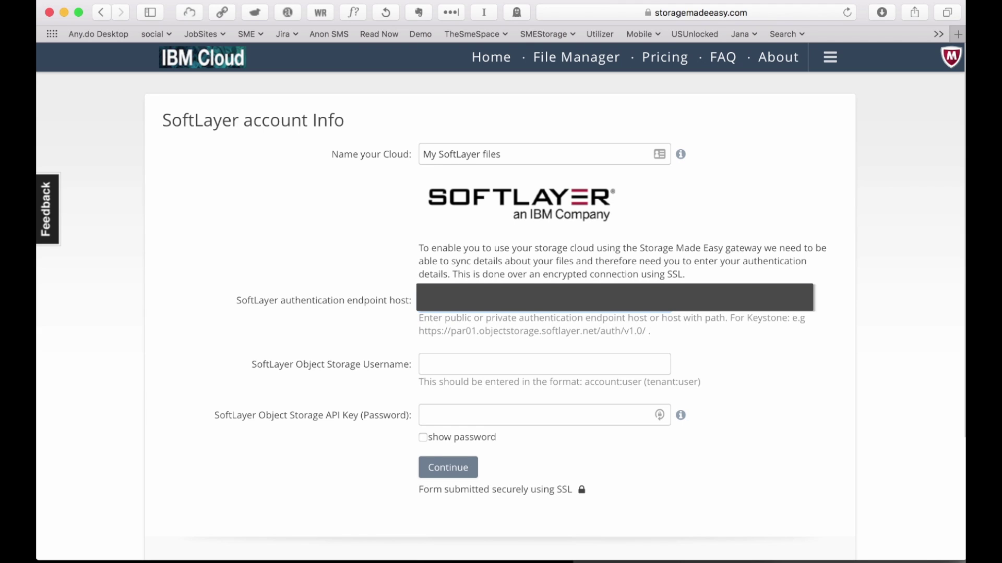
{"action": "left_click", "coordinate": [614, 362]}
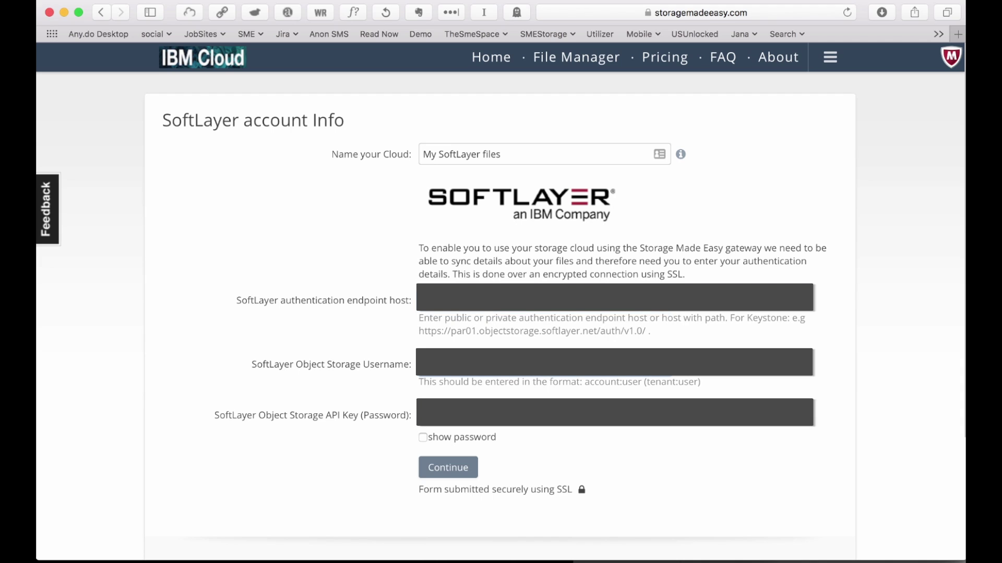
{"action": "left_click", "coordinate": [614, 413]}
{"action": "key", "text": "Return"}
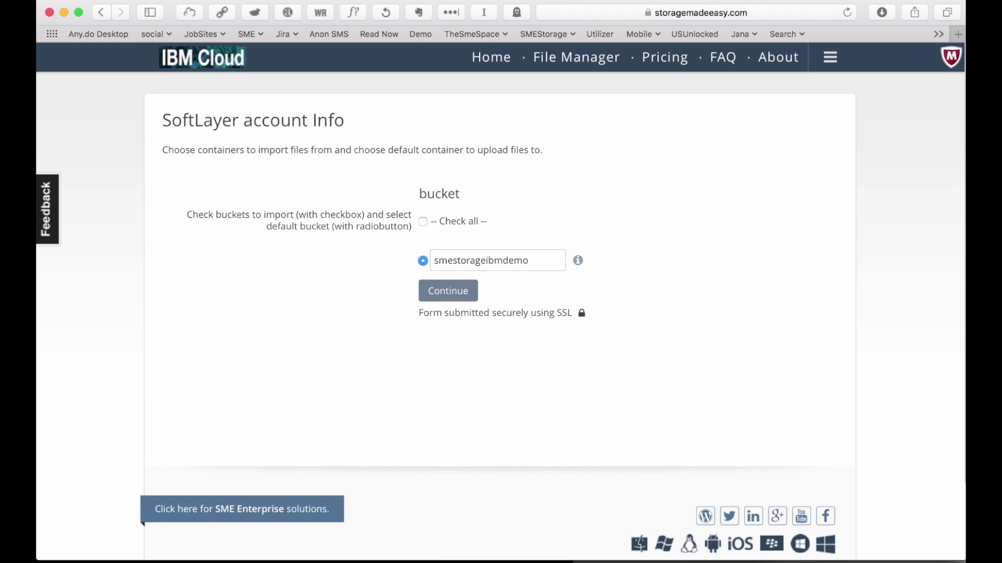
Trim the default bucket name to smeibmdemo and confirm it.
{"action": "left_click_drag", "start_coordinate": [487, 260], "coordinate": [458, 261]}
{"action": "key", "text": "BackSpace"}
{"action": "key", "text": "BackSpace"}
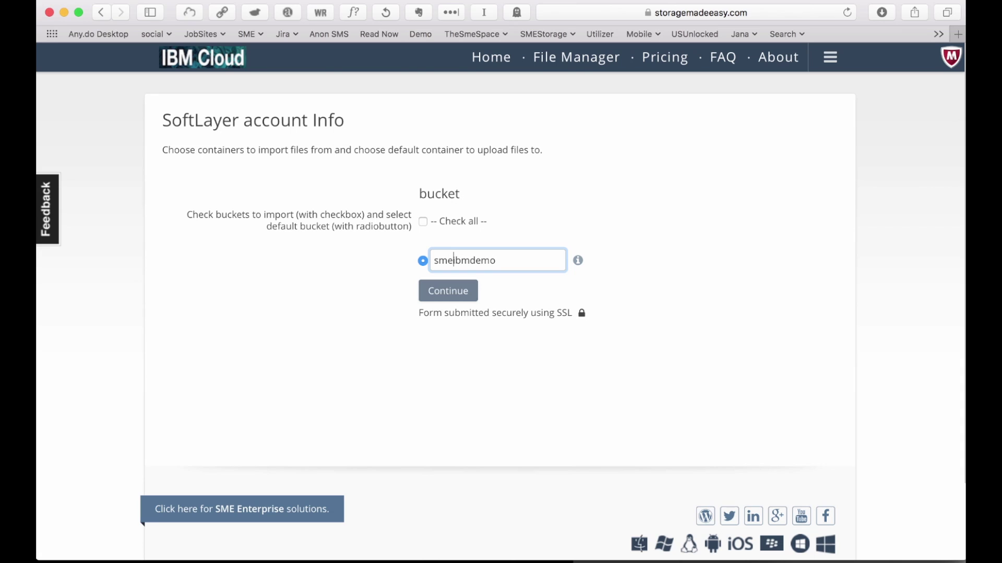
{"action": "key", "text": "Return"}
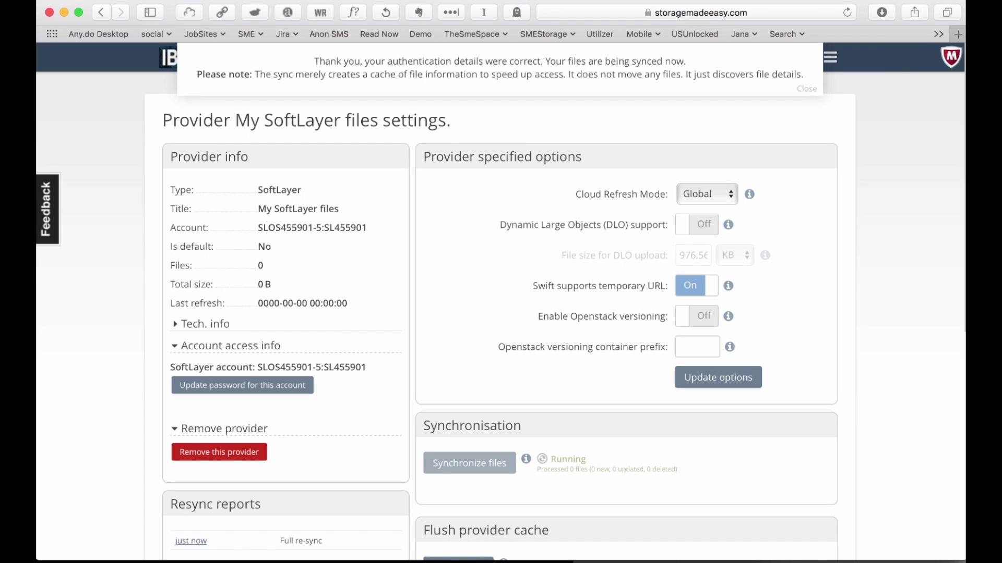
Scroll the My SoftLayer files settings page to confirm the initial sync completed.
{"action": "scroll", "coordinate": [500, 313], "scroll_direction": "down", "scroll_amount": 1}
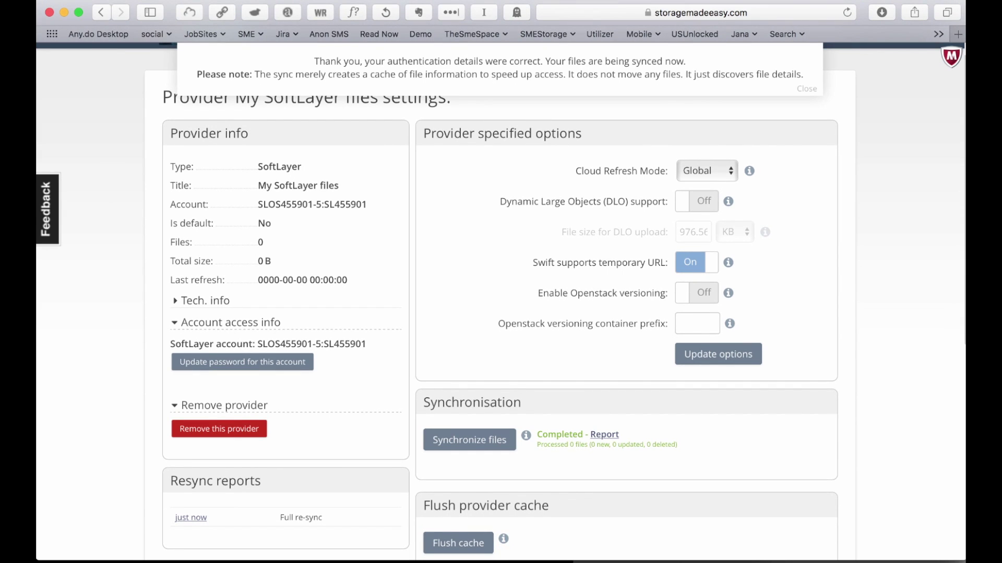
{"action": "scroll", "coordinate": [501, 313], "scroll_direction": "down", "scroll_amount": 1}
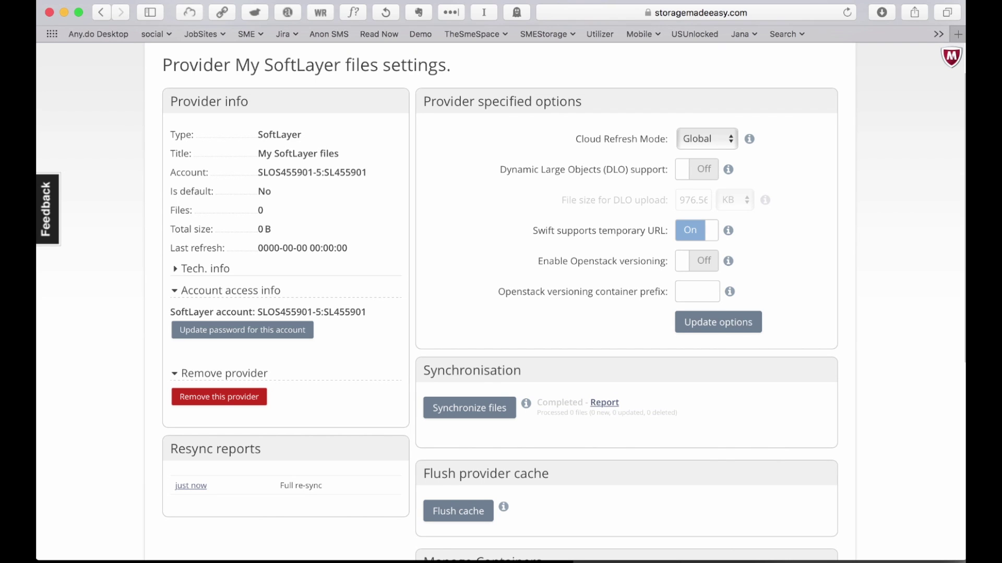
{"action": "scroll", "coordinate": [500, 313], "scroll_direction": "up", "scroll_amount": 2}
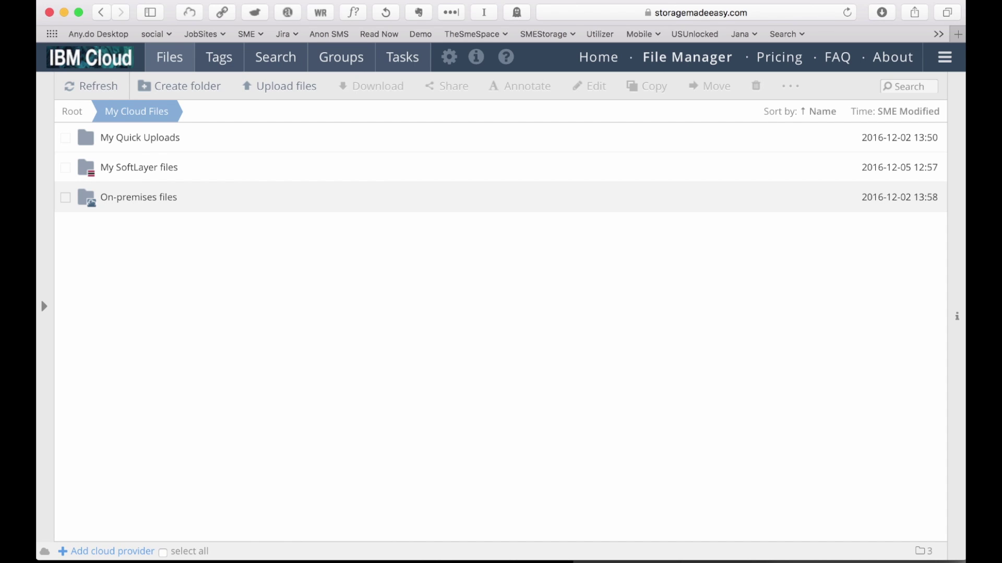
Open the empty smeibmdemo folder inside My SoftLayer files, then switch to the SoftLayer portal.
{"action": "left_click", "coordinate": [44, 306]}
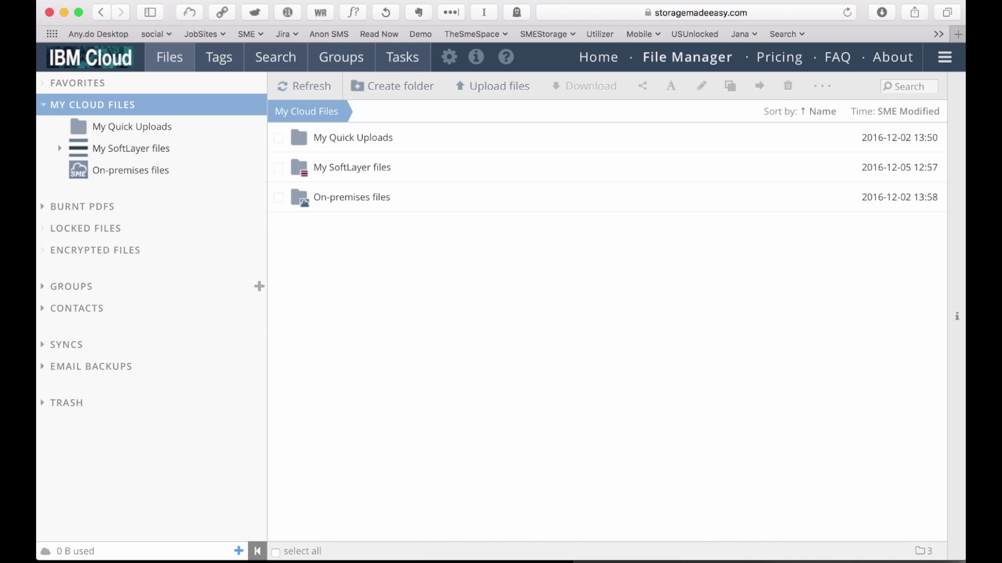
{"action": "left_click", "coordinate": [257, 551]}
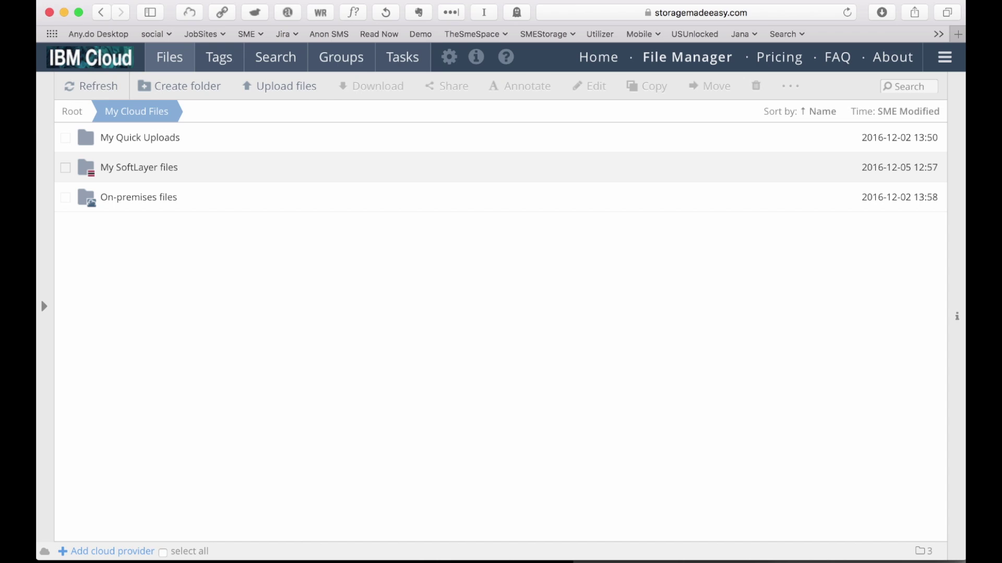
{"action": "double_click", "coordinate": [139, 167]}
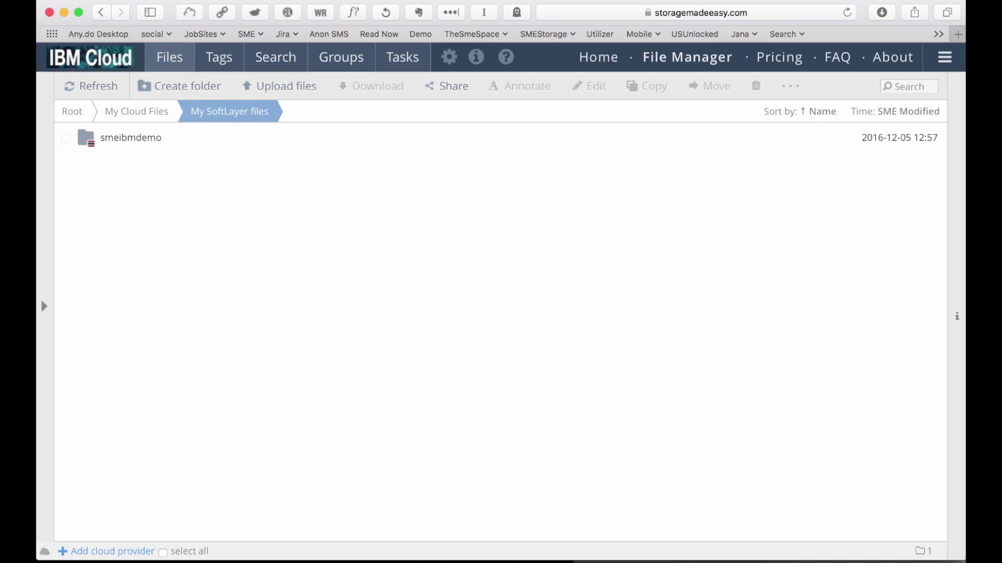
{"action": "double_click", "coordinate": [130, 138]}
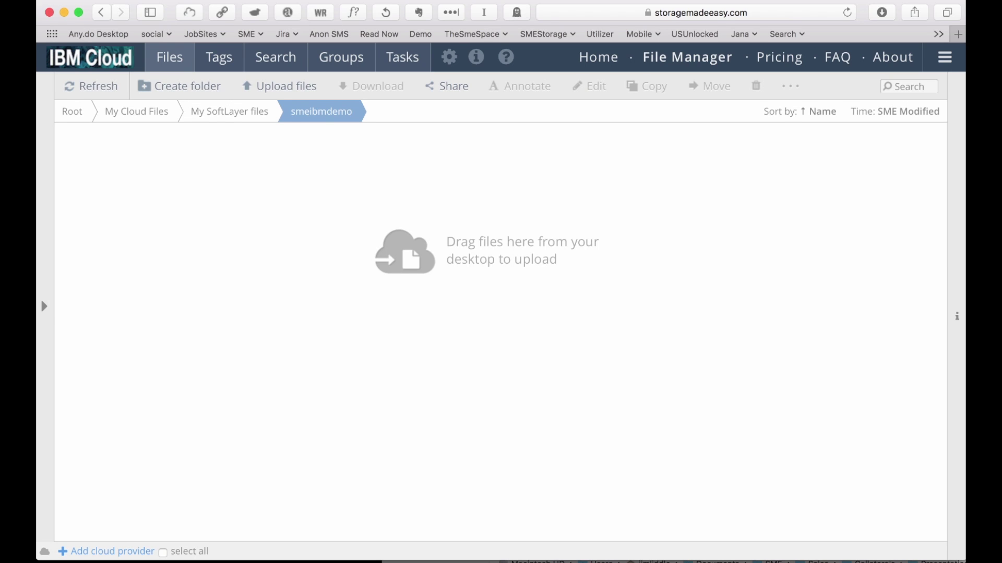
{"action": "key", "text": "super+Tab"}
{"action": "key", "text": "super+Tab"}
{"action": "key", "text": "super+Tab"}
{"action": "key", "text": "super+Tab"}
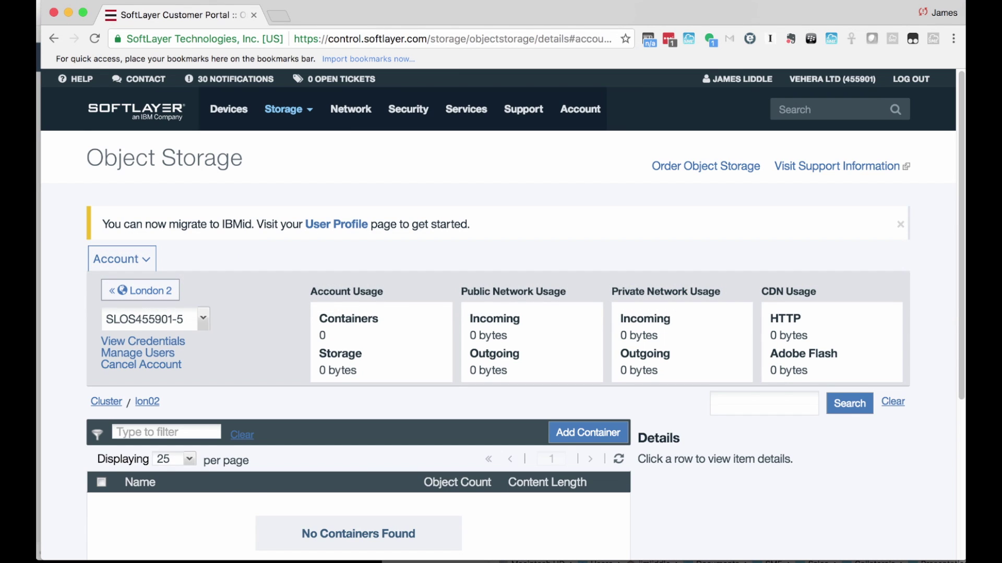
Open the London 2 smeibmdemo container in SoftLayer, confirm it is empty, and return to SME.
{"action": "scroll", "coordinate": [498, 313], "scroll_direction": "down", "scroll_amount": 3}
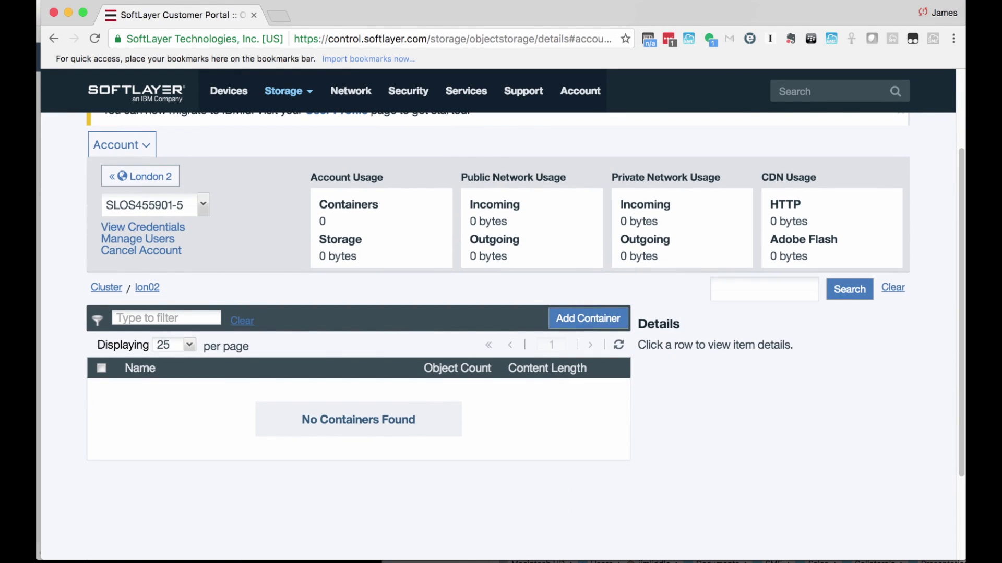
{"action": "scroll", "coordinate": [525, 308], "scroll_direction": "up", "scroll_amount": 2}
{"action": "scroll", "coordinate": [498, 297], "scroll_direction": "up", "scroll_amount": 1}
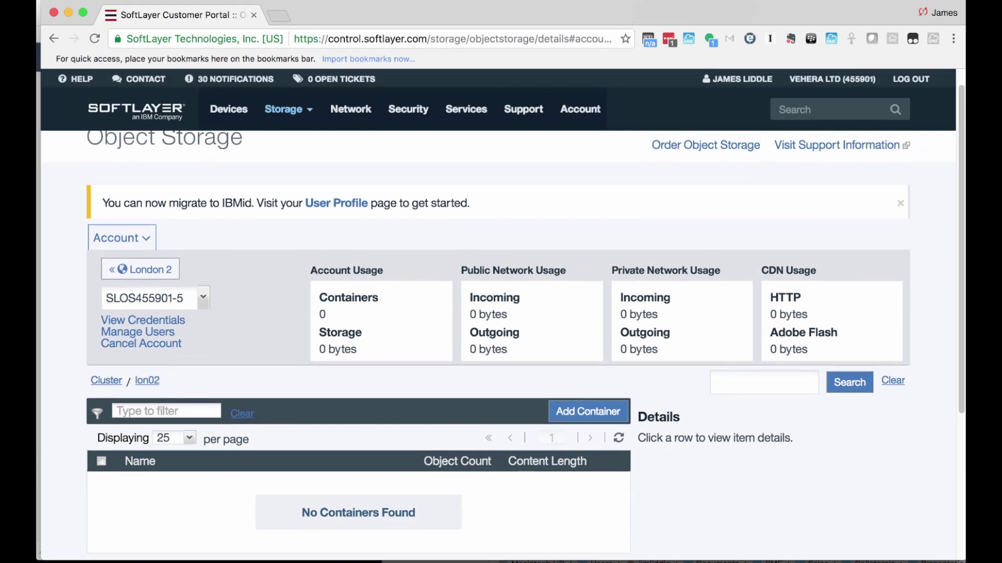
{"action": "left_click", "coordinate": [140, 272]}
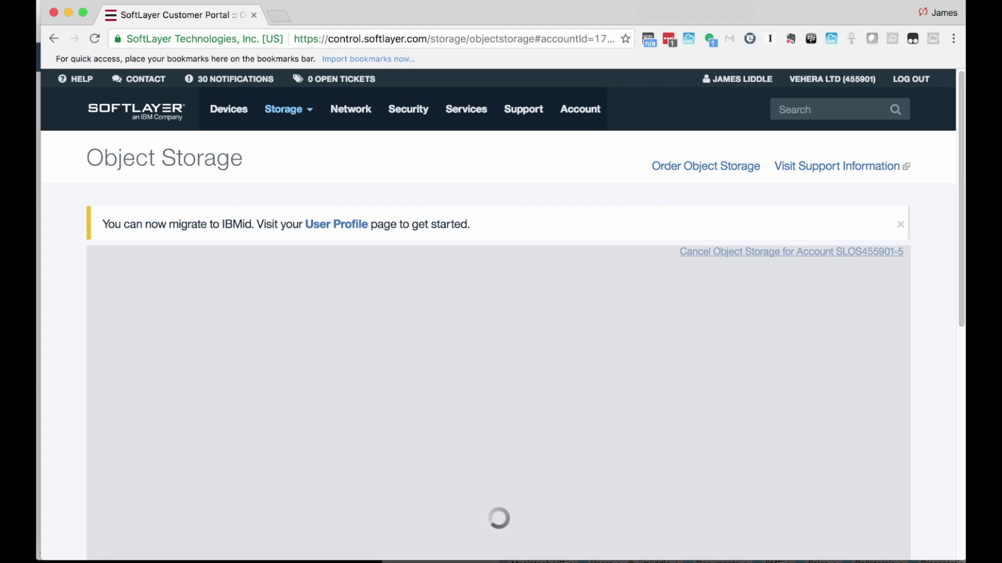
{"action": "scroll", "coordinate": [498, 334], "scroll_direction": "down", "scroll_amount": 2}
{"action": "left_click", "coordinate": [719, 243]}
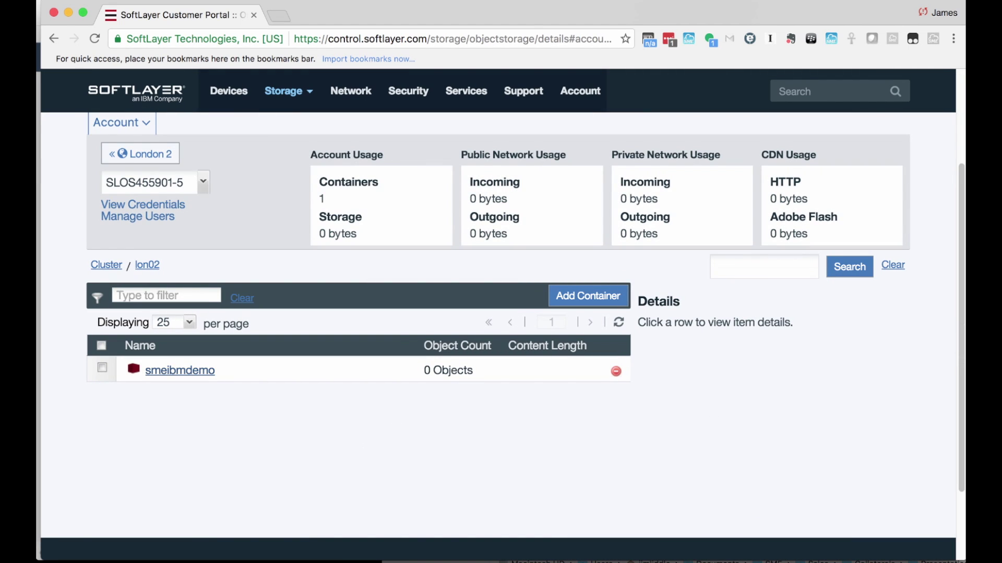
{"action": "double_click", "coordinate": [179, 370]}
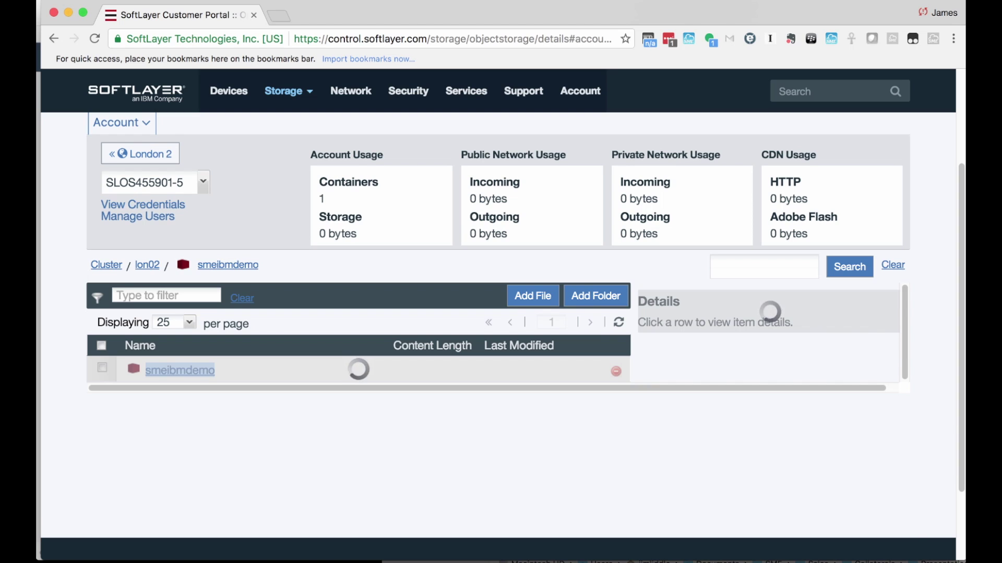
{"action": "scroll", "coordinate": [499, 339], "scroll_direction": "down", "scroll_amount": 1}
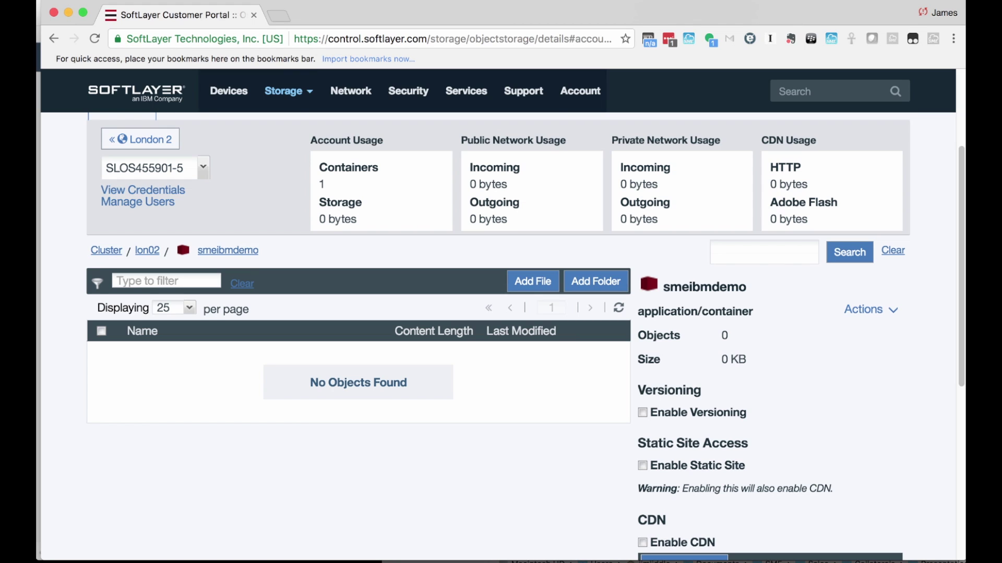
{"action": "key", "text": "super+Tab"}
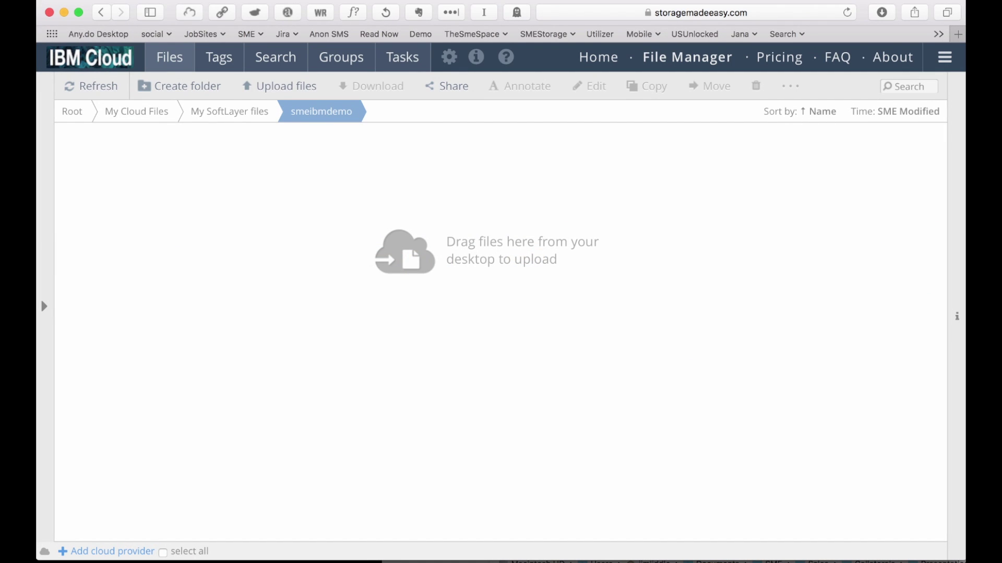
Create a shared team folder named Projects in smeibmdemo.
{"action": "left_click", "coordinate": [179, 86]}
{"action": "type", "text": "Oroh"}
{"action": "key", "text": "BackSpace"}
{"action": "key", "text": "BackSpace"}
{"action": "key", "text": "BackSpace"}
{"action": "key", "text": "BackSpace"}
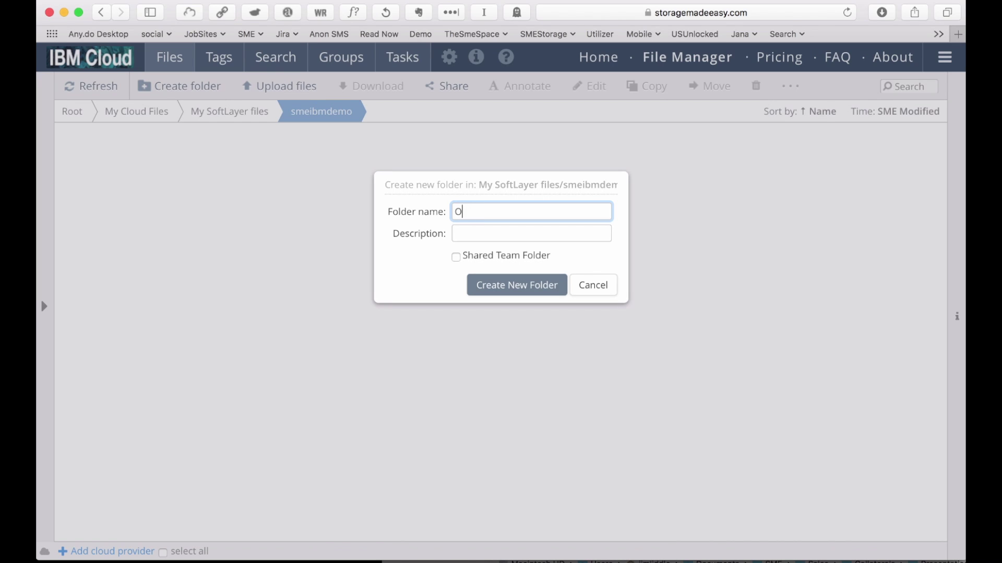
{"action": "type", "text": "Projects"}
{"action": "left_click", "coordinate": [456, 257]}
{"action": "left_click", "coordinate": [517, 286]}
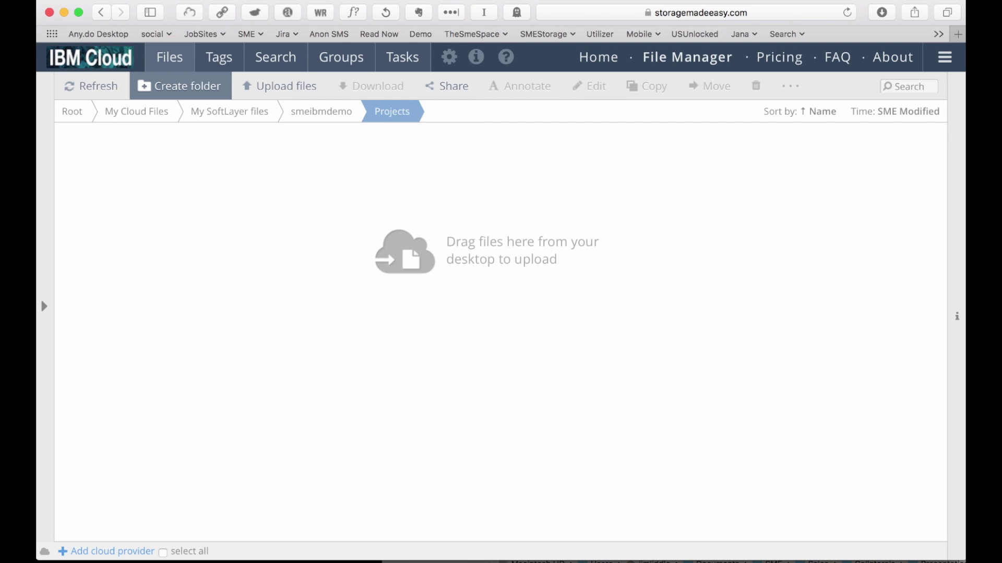
Back in smeibmdemo, create a shared team folder named Marketing.
{"action": "left_click", "coordinate": [321, 111]}
{"action": "left_click", "coordinate": [180, 86]}
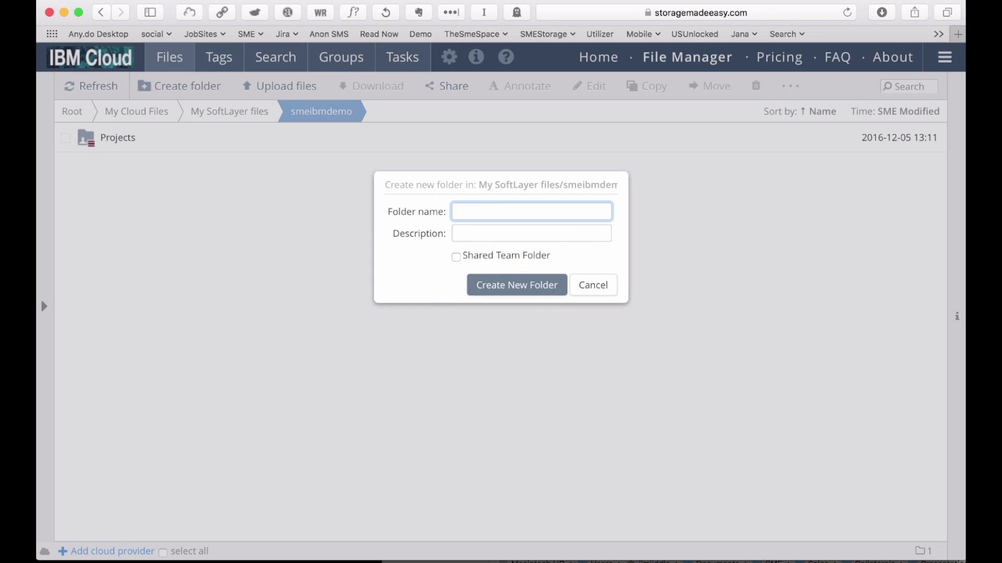
{"action": "type", "text": "Marketing"}
{"action": "left_click", "coordinate": [455, 257]}
{"action": "left_click", "coordinate": [517, 285]}
Create a third shared team folder named HR.
{"action": "left_click", "coordinate": [180, 86]}
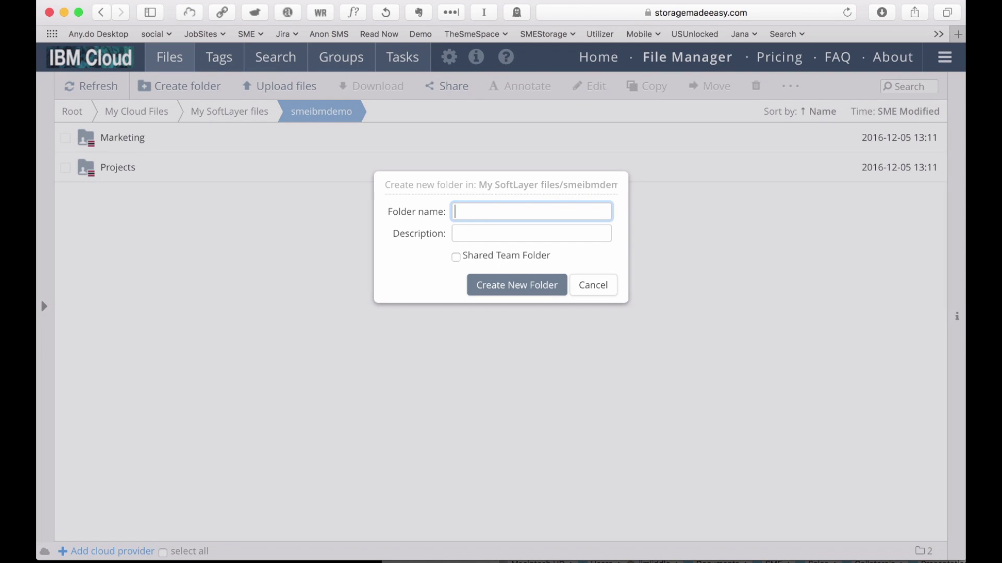
{"action": "type", "text": "HR"}
{"action": "left_click", "coordinate": [455, 257]}
{"action": "left_click", "coordinate": [517, 284]}
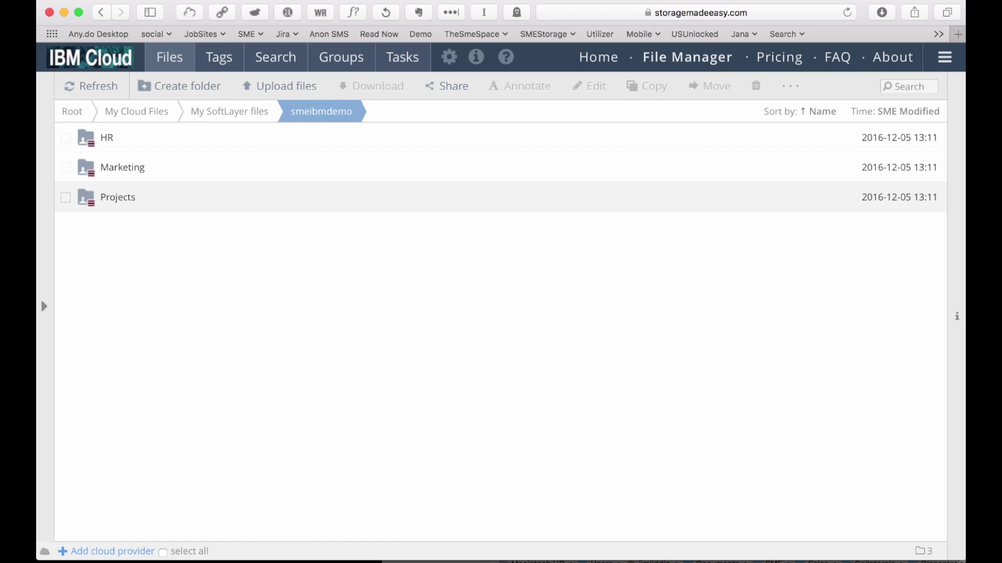
Refresh the SoftLayer container to see HR, Marketing and Projects, then open HR in SME.
{"action": "key", "text": "super+Tab"}
{"action": "key", "text": "super+Tab"}
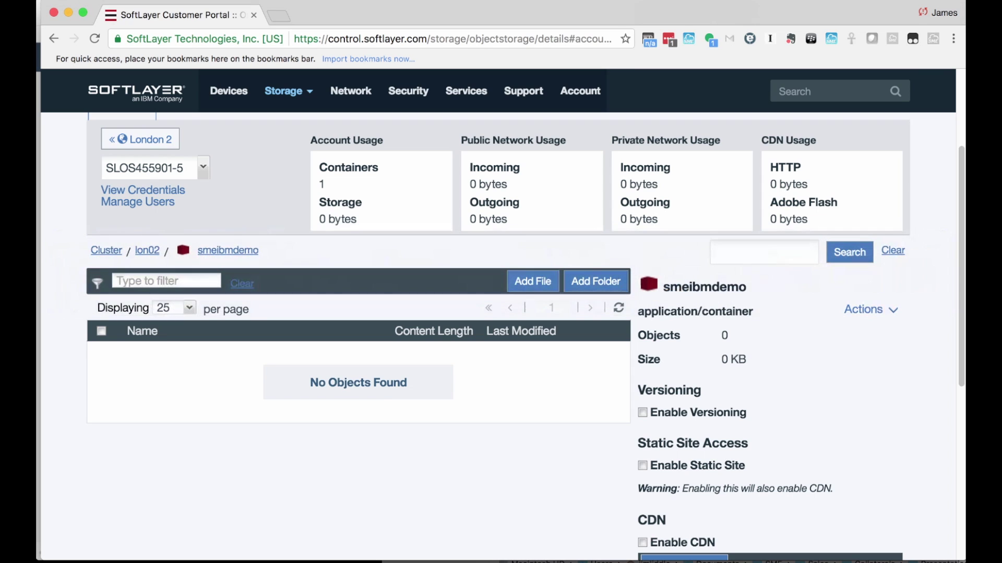
{"action": "left_click", "coordinate": [618, 308]}
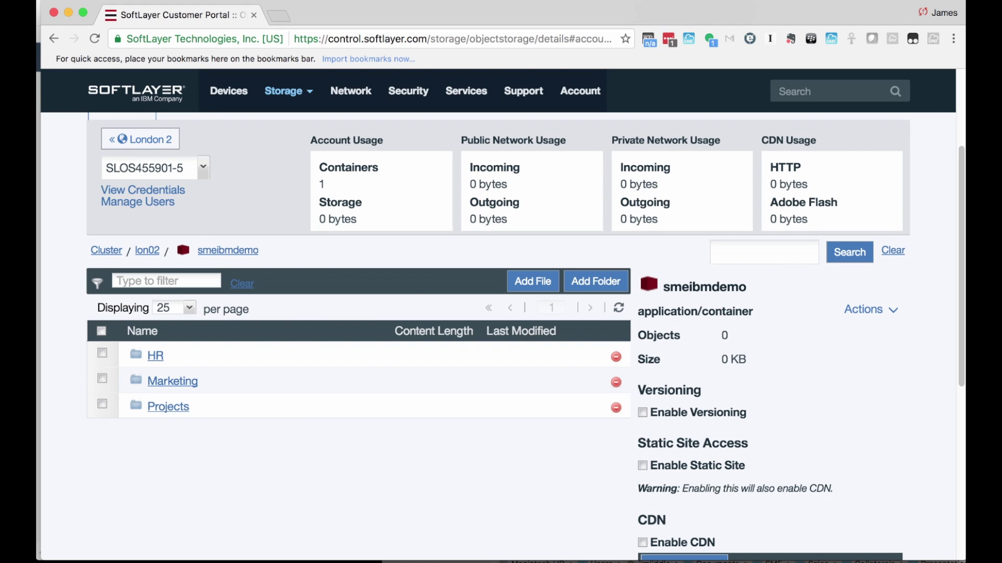
{"action": "key", "text": "super+Tab"}
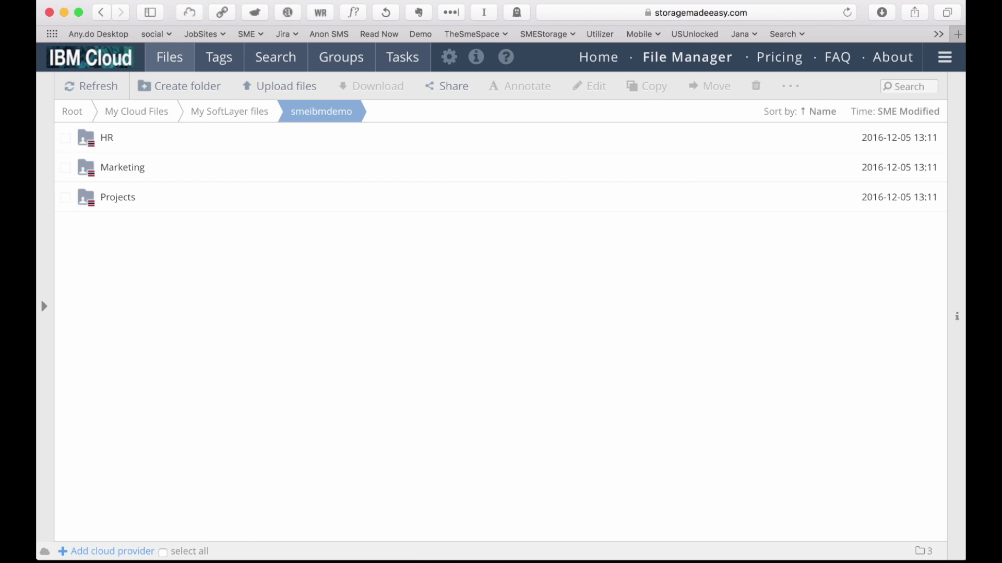
{"action": "left_click", "coordinate": [44, 306]}
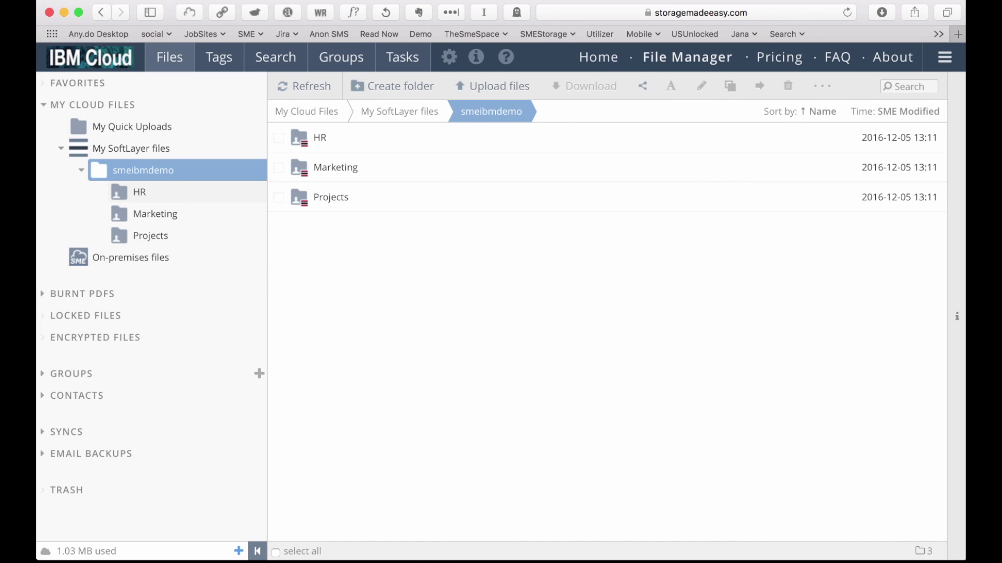
{"action": "left_click", "coordinate": [139, 192]}
{"action": "key", "text": "super+Tab"}
{"action": "key", "text": "super+Tab"}
{"action": "key", "text": "super+Tab"}
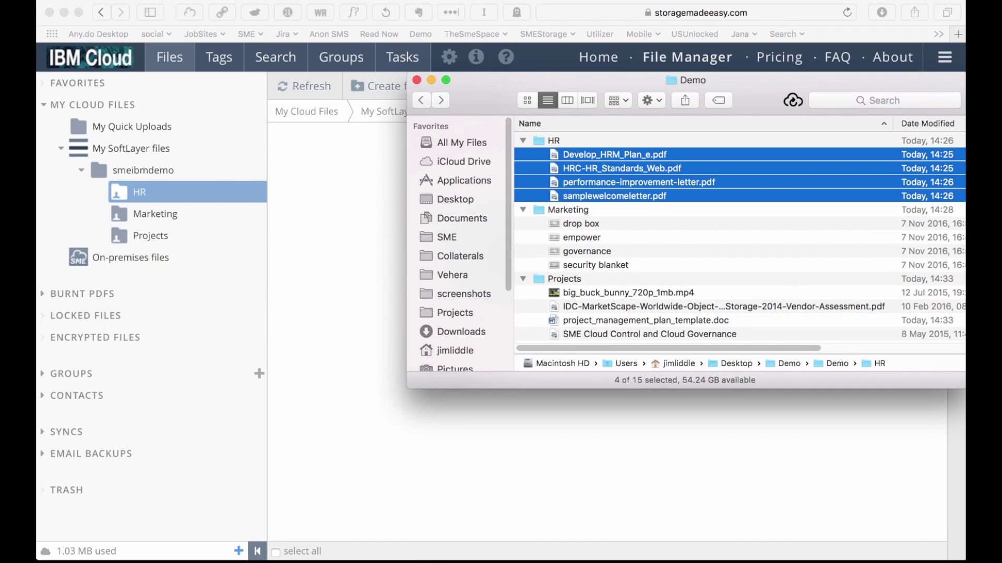
Upload the four HR PDFs from Finder into HR, then open the Marketing folder.
{"action": "left_click_drag", "start_coordinate": [626, 175], "coordinate": [157, 292]}
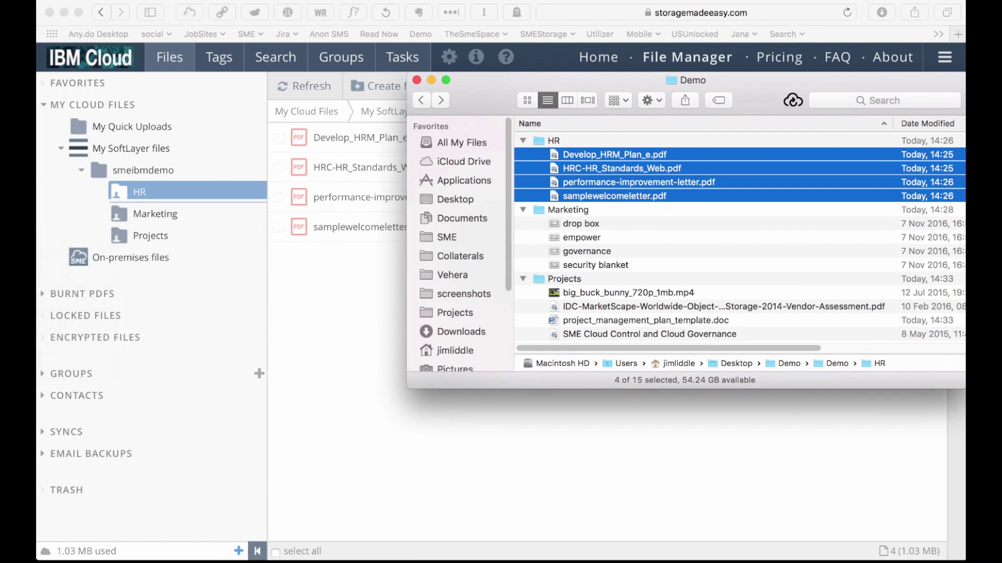
{"action": "left_click", "coordinate": [200, 216]}
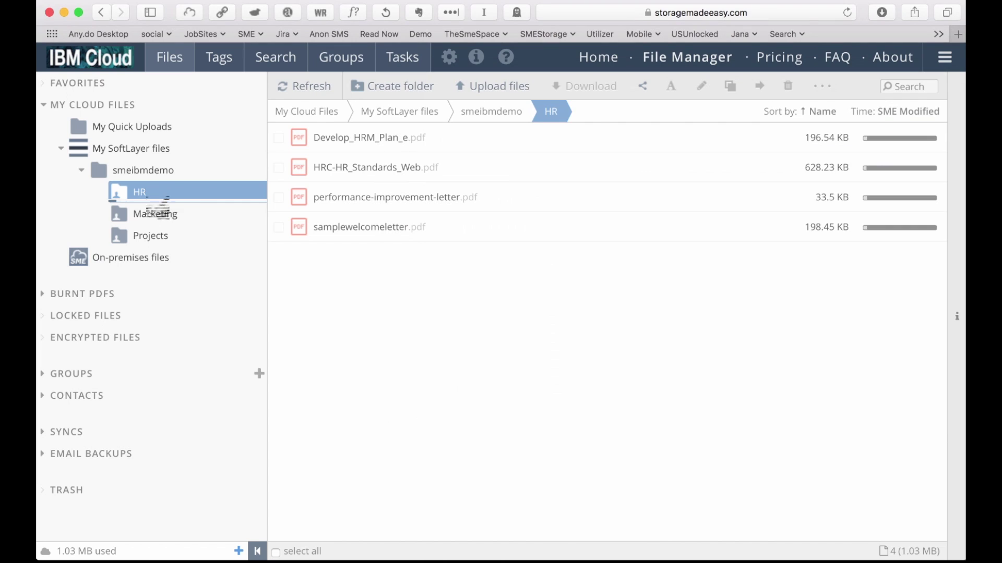
{"action": "left_click", "coordinate": [156, 213]}
Upload the four Marketing PNG images from Finder into the Marketing folder.
{"action": "key", "text": "super+Tab"}
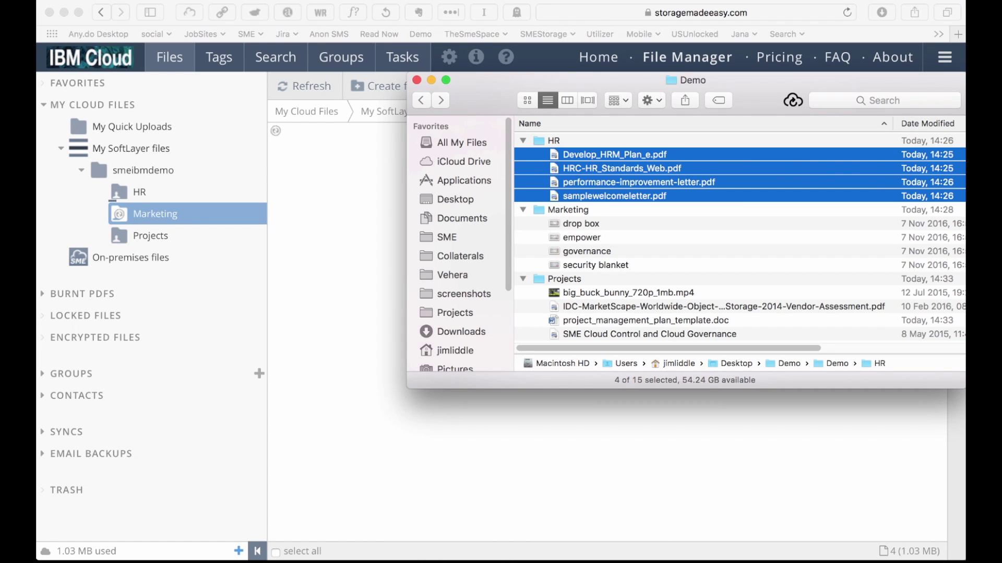
{"action": "left_click", "coordinate": [581, 223]}
{"action": "left_click", "coordinate": [595, 265], "text": "shift"}
{"action": "left_click_drag", "start_coordinate": [596, 265], "coordinate": [73, 255]}
{"action": "key", "text": "super+Tab"}
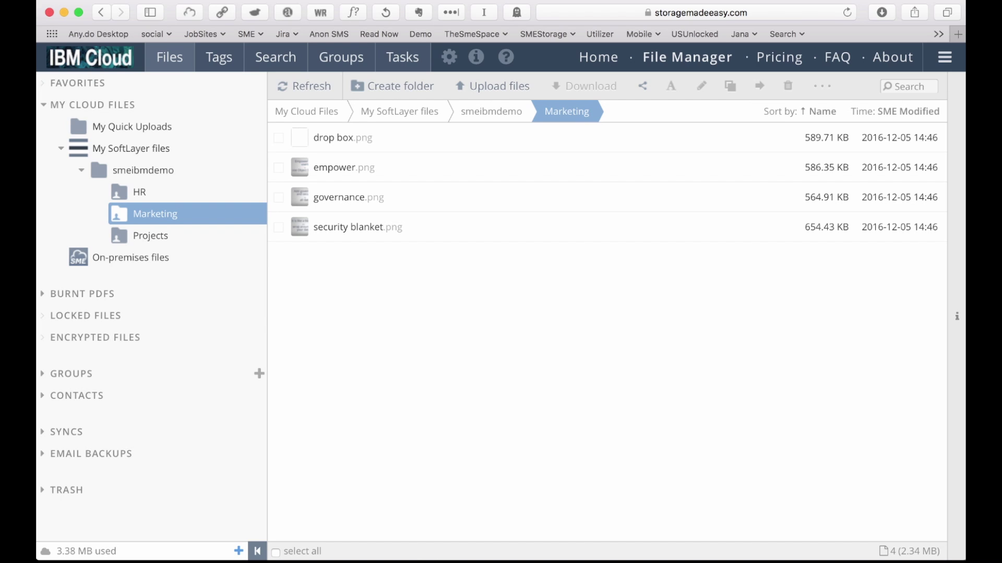
Once the Marketing uploads finish at 3.38 MB used, switch to the Finder Demo window.
{"action": "key", "text": "super+Tab"}
{"action": "key", "text": "super+Tab"}
{"action": "key", "text": "super+Tab"}
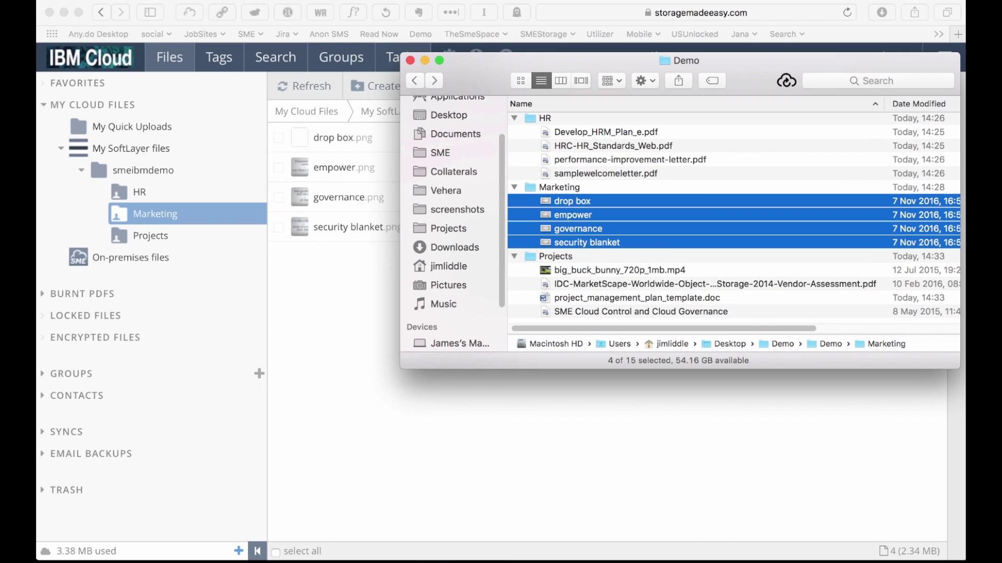
Copy the four files in the local Projects folder.
{"action": "left_click", "coordinate": [619, 273]}
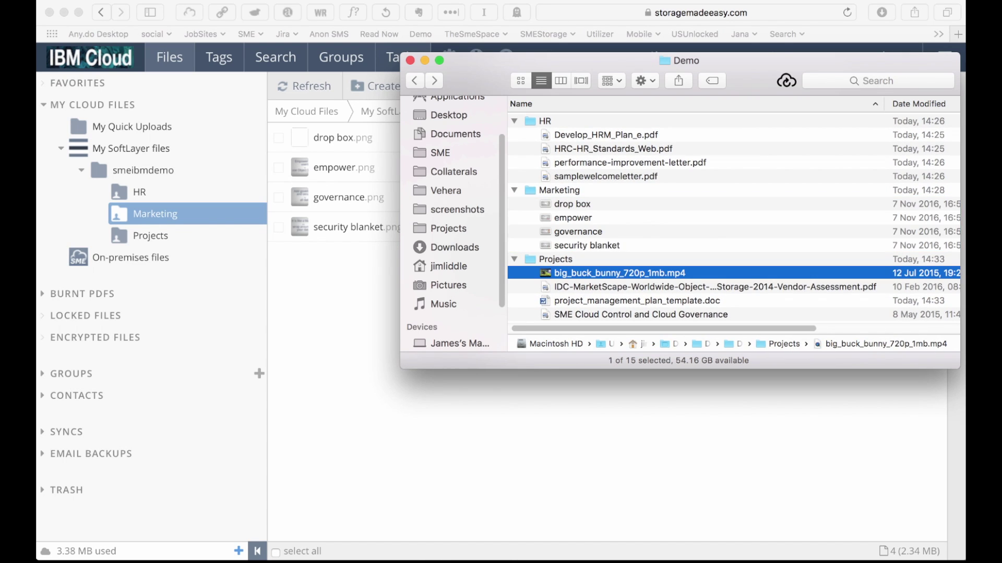
{"action": "left_click", "coordinate": [590, 315], "text": "shift"}
{"action": "right_click", "coordinate": [590, 314]}
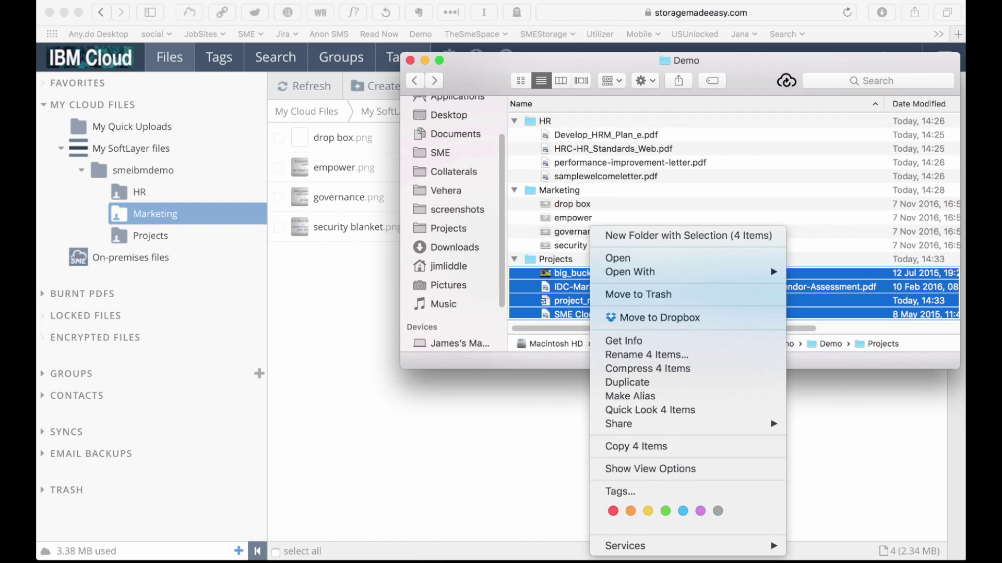
{"action": "left_click", "coordinate": [636, 446]}
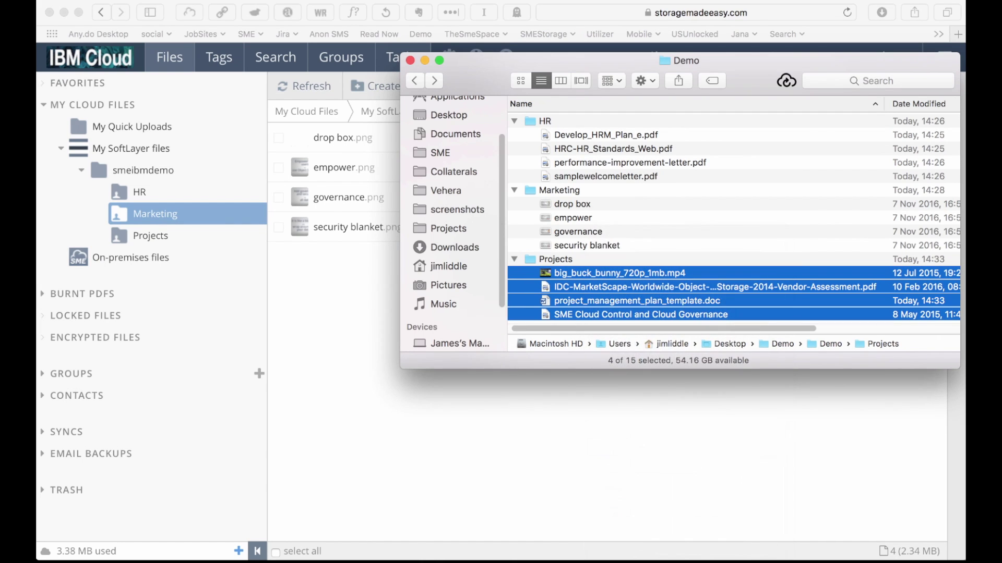
Paste the four files into Storage Made Easy Drive's My SoftLayer files/smeibmdemo/Projects folder.
{"action": "scroll", "coordinate": [451, 219], "scroll_direction": "down", "scroll_amount": 3}
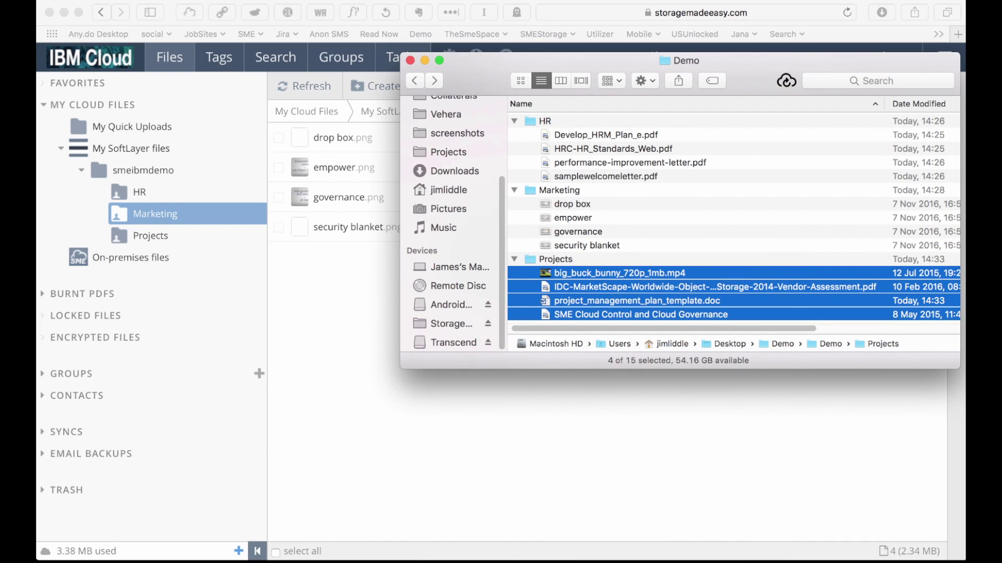
{"action": "left_click", "coordinate": [452, 323]}
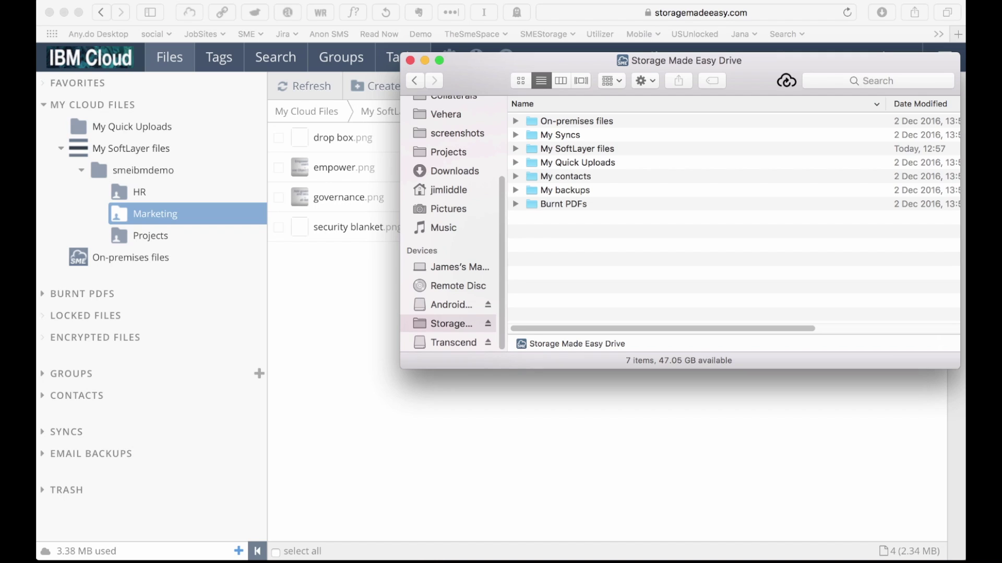
{"action": "left_click", "coordinate": [577, 149]}
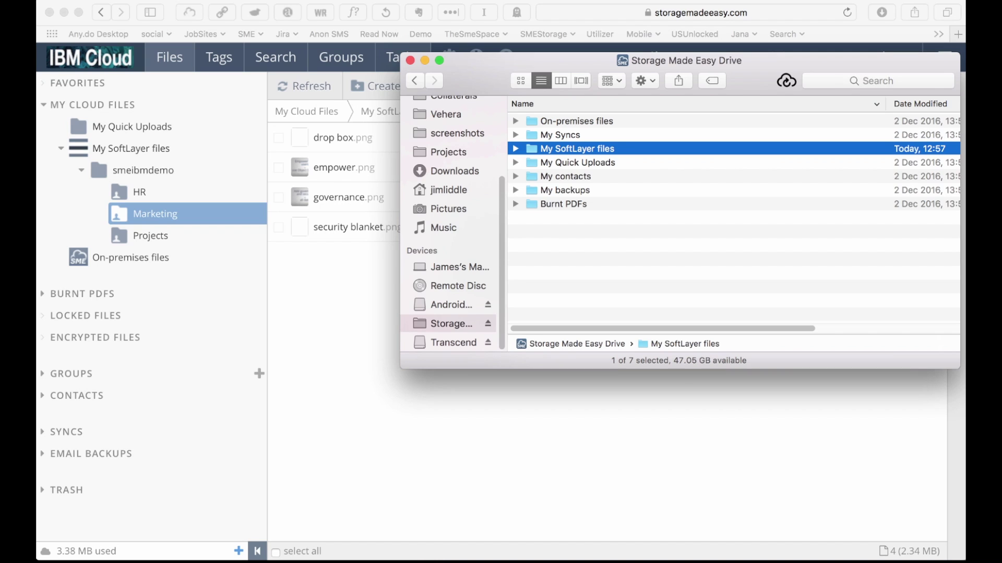
{"action": "key", "text": "super+Down"}
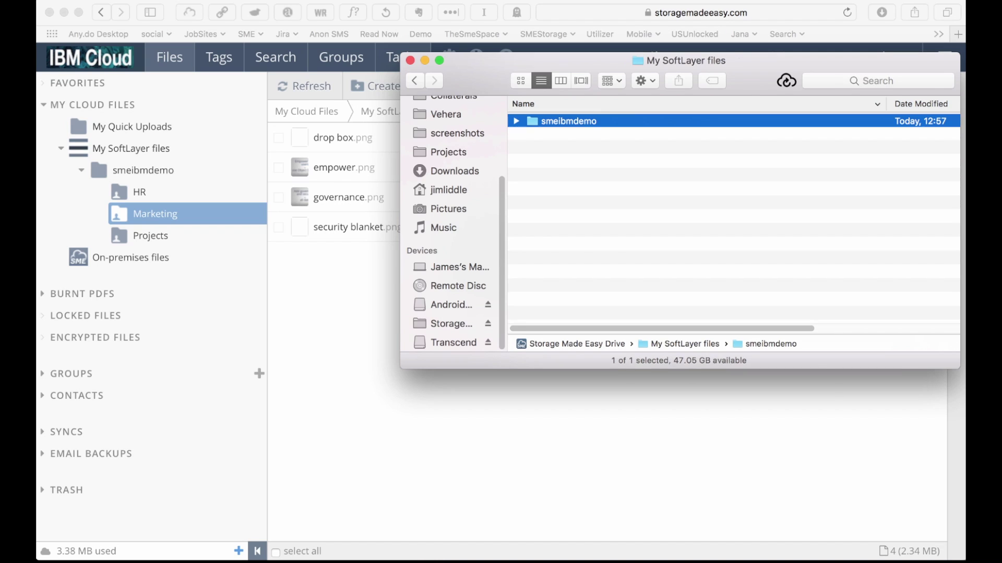
{"action": "key", "text": "super+Down"}
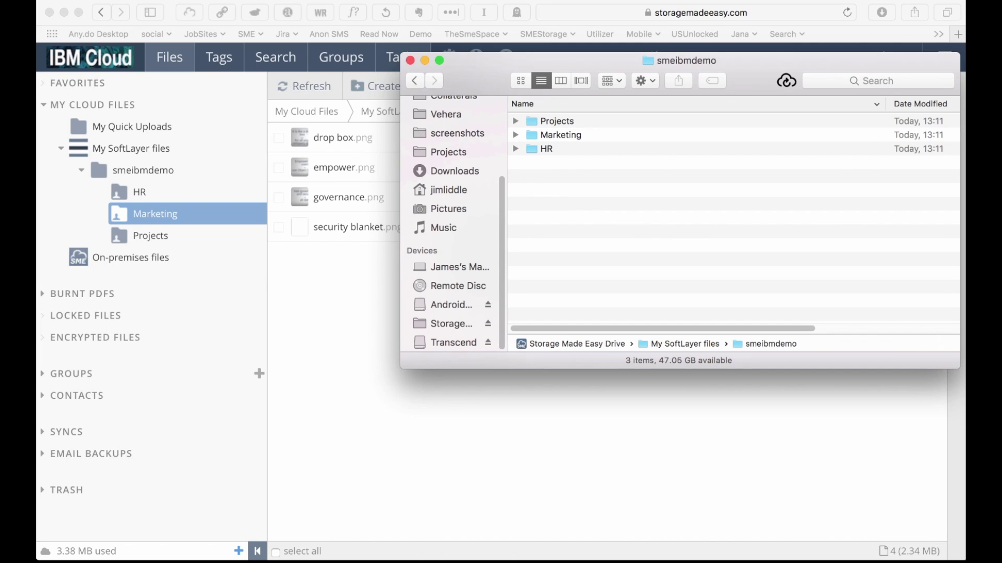
{"action": "left_click", "coordinate": [556, 121]}
{"action": "key", "text": "super+Down"}
{"action": "right_click", "coordinate": [597, 178]}
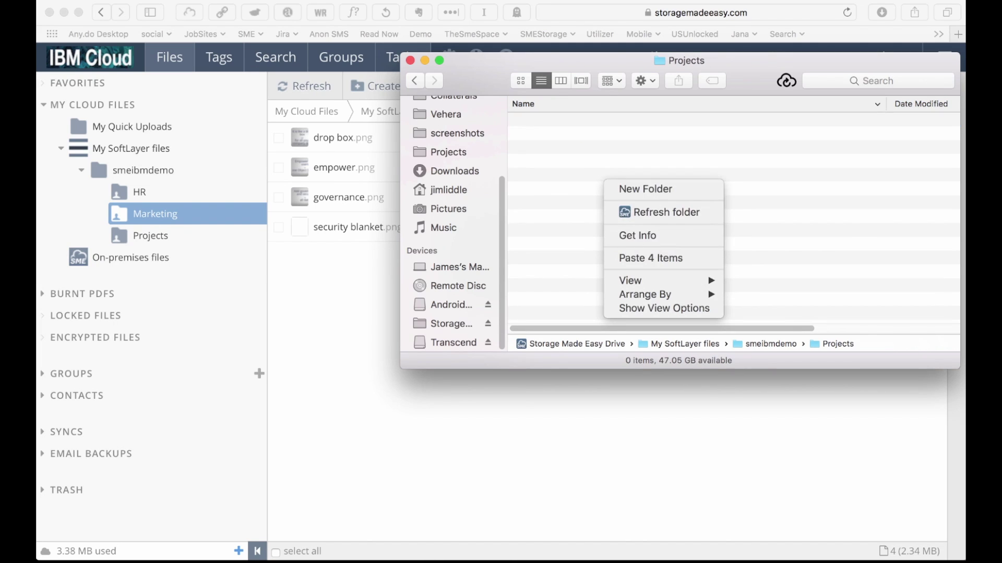
{"action": "left_click", "coordinate": [663, 259]}
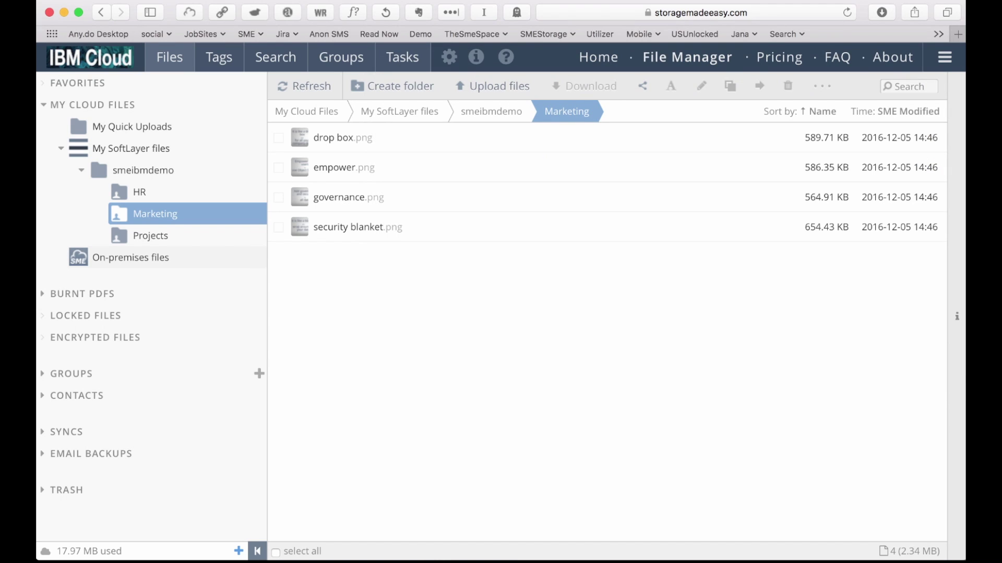
Open the On-premises files location to show its two WP PDFs.
{"action": "left_click", "coordinate": [131, 257]}
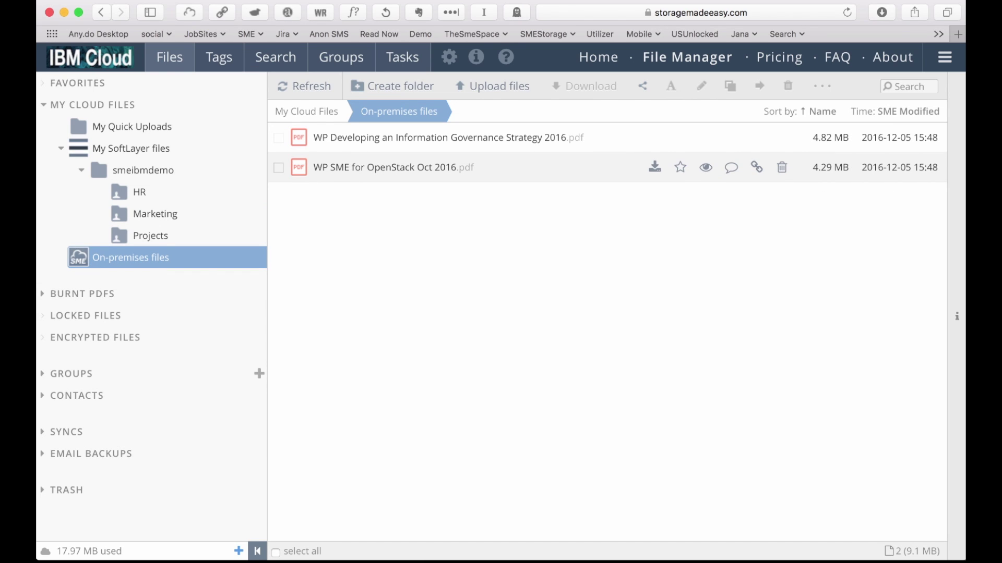
Copy both on-premises white-paper PDFs onto the smeibmdemo folder and dismiss the background-copy notice.
{"action": "left_click", "coordinate": [470, 137]}
{"action": "left_click", "coordinate": [431, 168]}
{"action": "left_click_drag", "start_coordinate": [431, 167], "coordinate": [166, 214]}
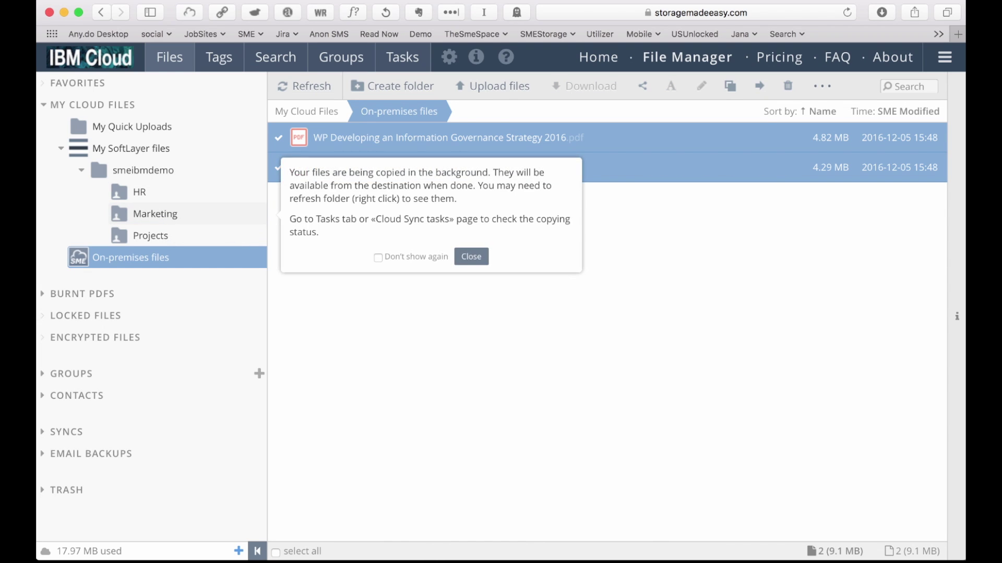
{"action": "key", "text": "Escape"}
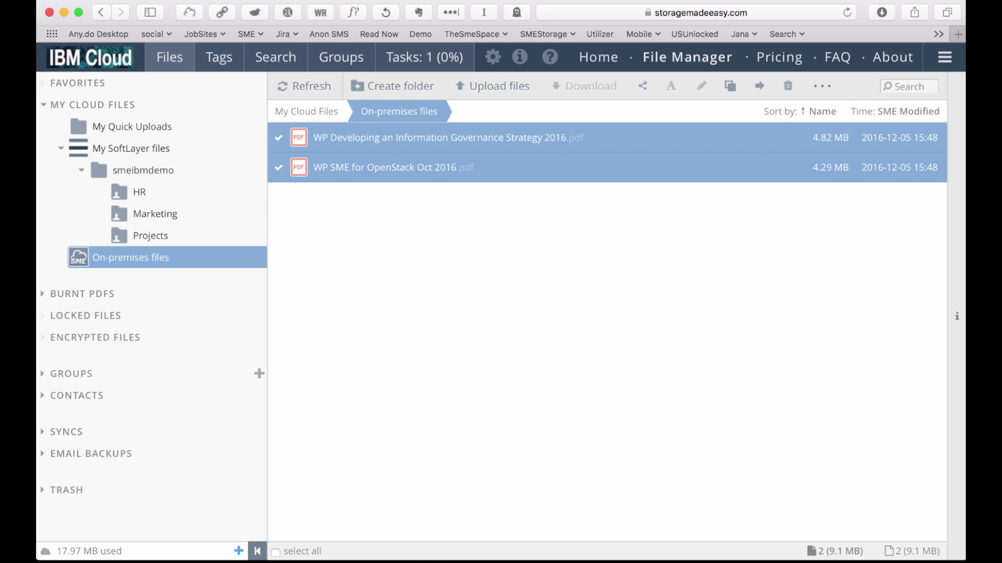
Watch the PDF copy task in Tasks until it reports 2 files copied, 0 errors.
{"action": "left_click", "coordinate": [424, 56]}
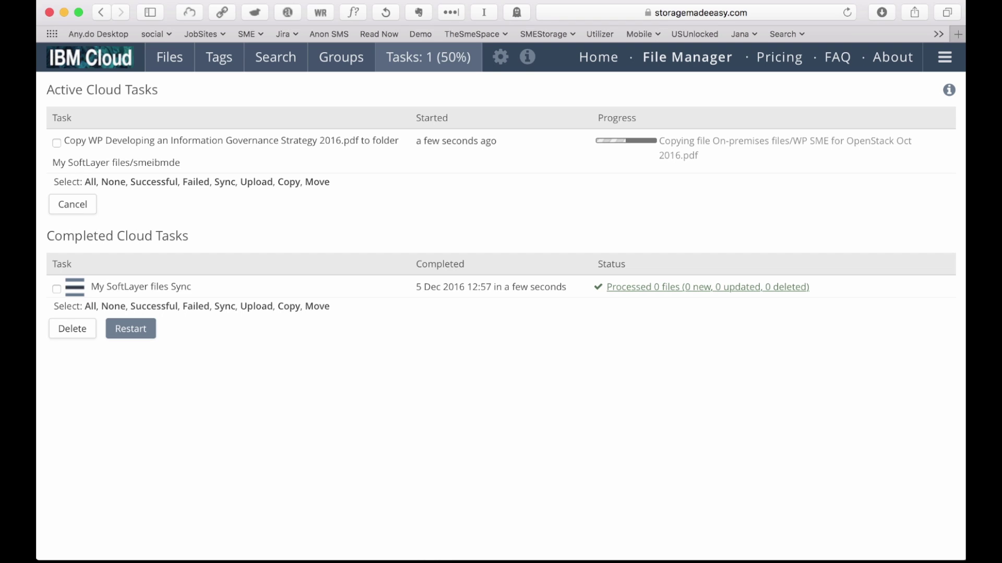
{"action": "left_click", "coordinate": [945, 56]}
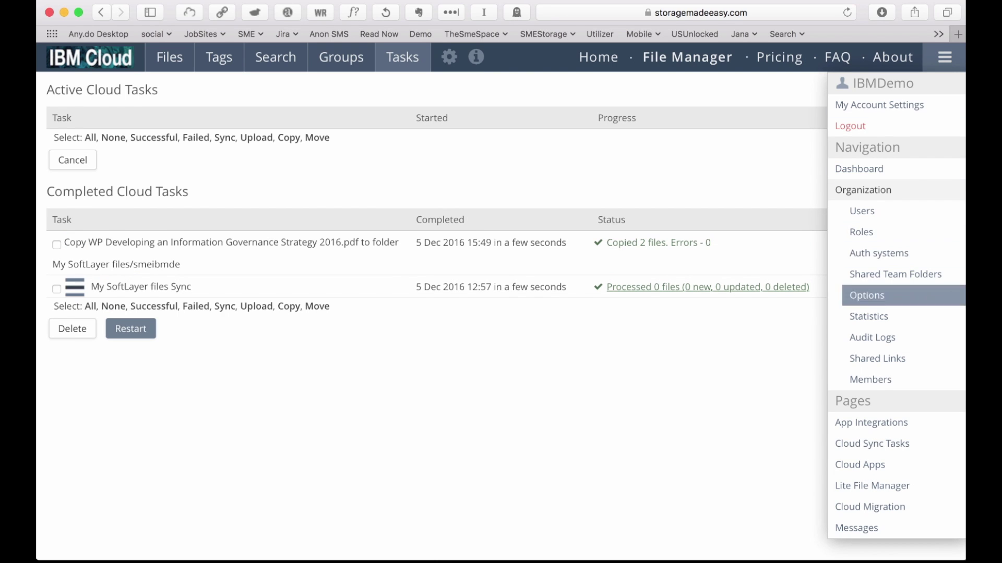
Open Organization > Audit Logs and scroll through the 400 activity entries and export options.
{"action": "left_click", "coordinate": [872, 338]}
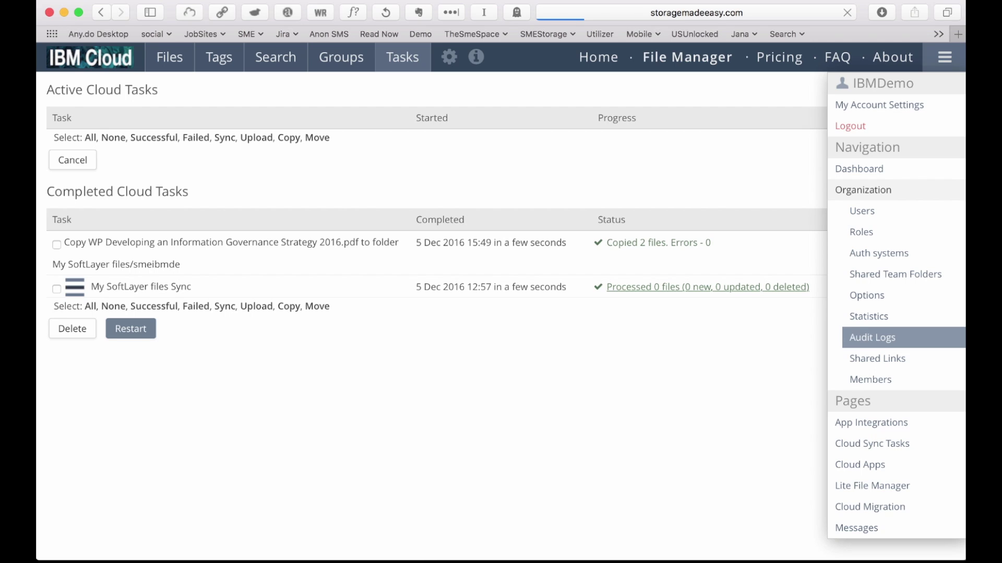
{"action": "scroll", "coordinate": [501, 303], "scroll_direction": "down", "scroll_amount": 10}
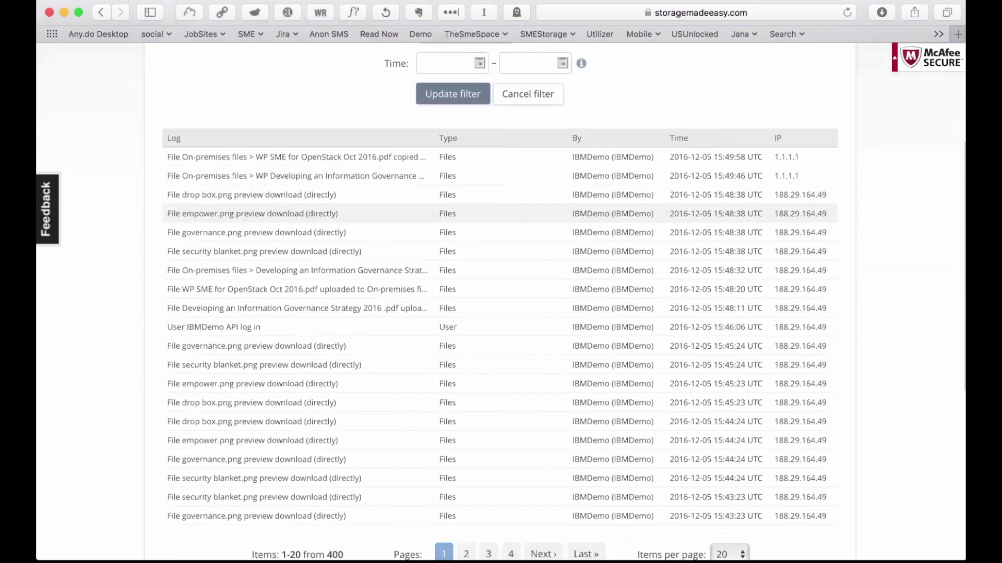
{"action": "scroll", "coordinate": [501, 303], "scroll_direction": "up", "scroll_amount": 6}
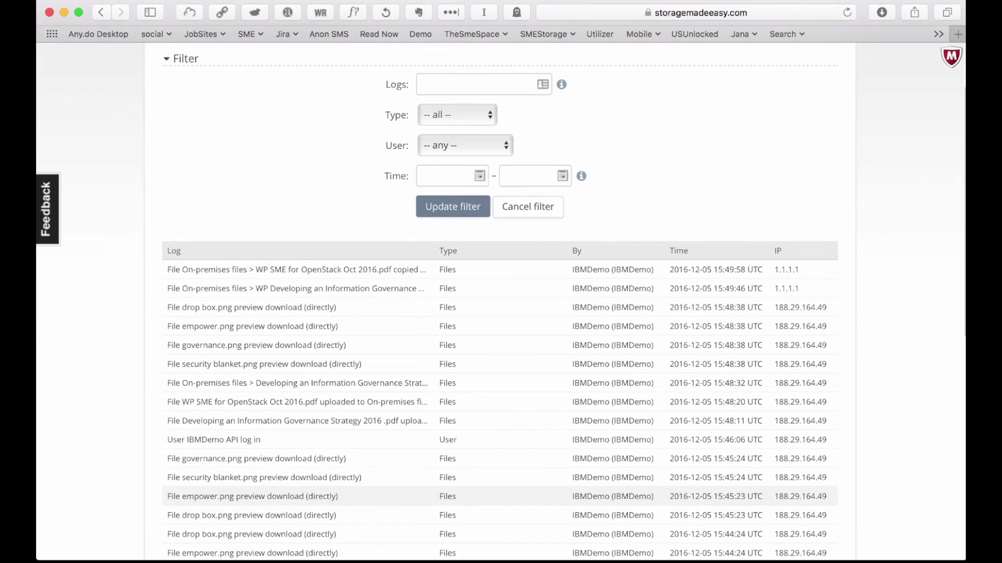
{"action": "scroll", "coordinate": [501, 302], "scroll_direction": "down", "scroll_amount": 3}
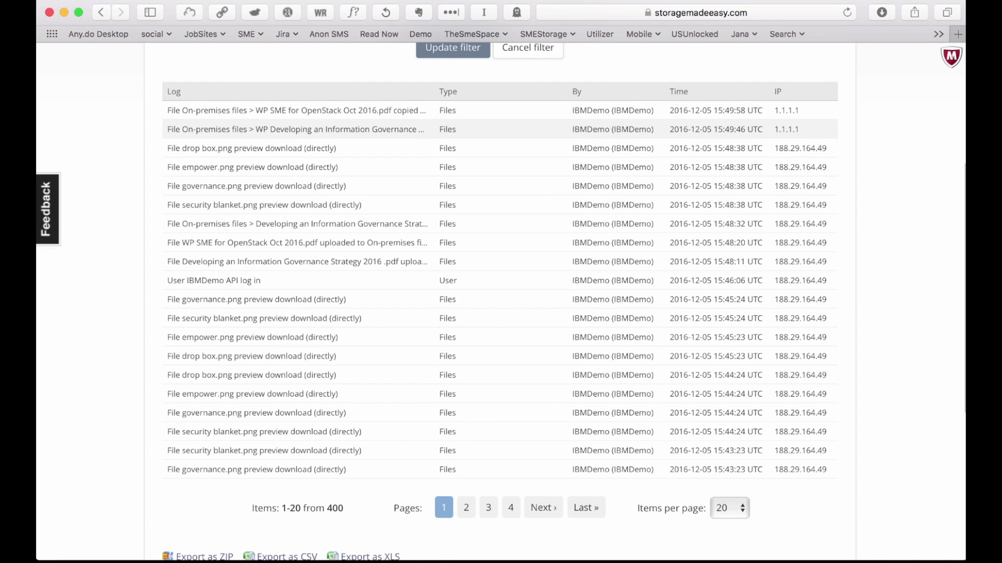
{"action": "scroll", "coordinate": [501, 251], "scroll_direction": "down", "scroll_amount": 1}
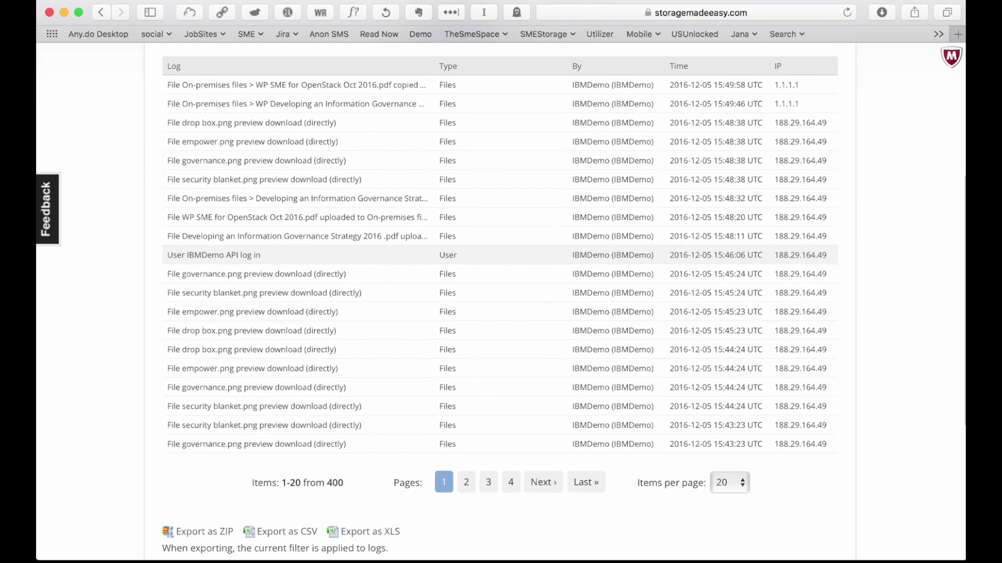
{"action": "scroll", "coordinate": [501, 250], "scroll_direction": "up", "scroll_amount": 3}
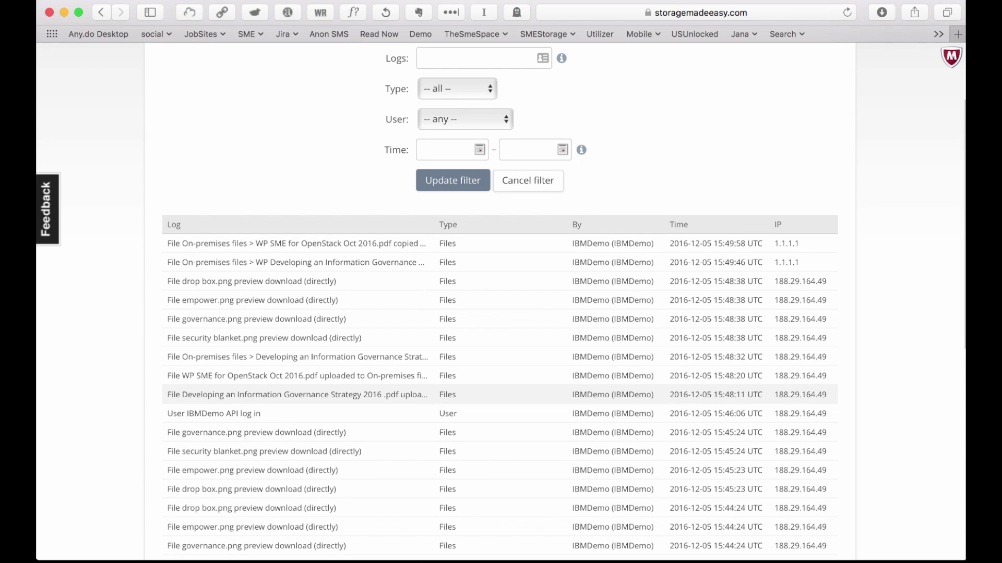
{"action": "scroll", "coordinate": [501, 313], "scroll_direction": "down", "scroll_amount": 5}
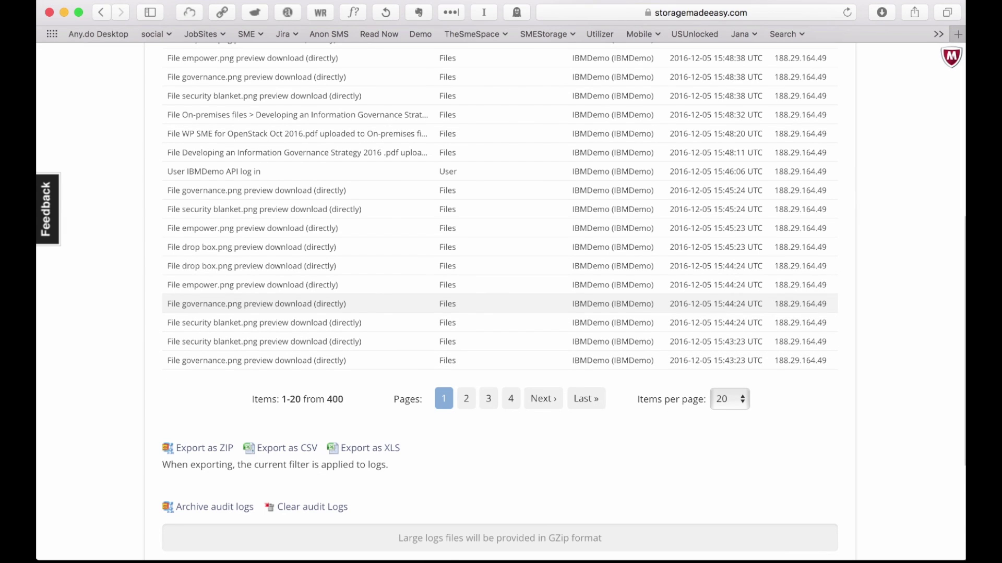
{"action": "scroll", "coordinate": [501, 303], "scroll_direction": "up", "scroll_amount": 5}
{"action": "scroll", "coordinate": [501, 303], "scroll_direction": "down", "scroll_amount": 9}
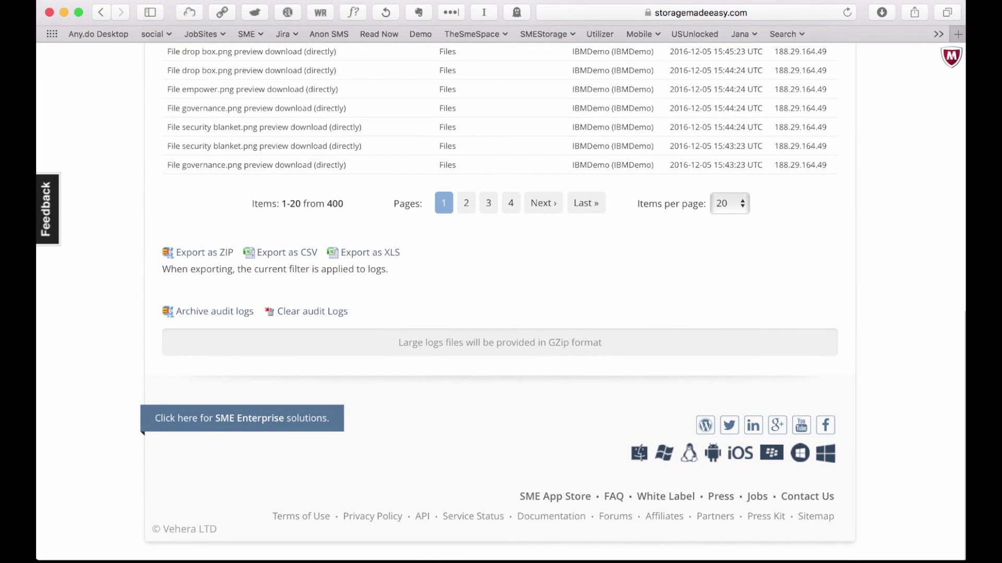
{"action": "scroll", "coordinate": [501, 303], "scroll_direction": "up", "scroll_amount": 1}
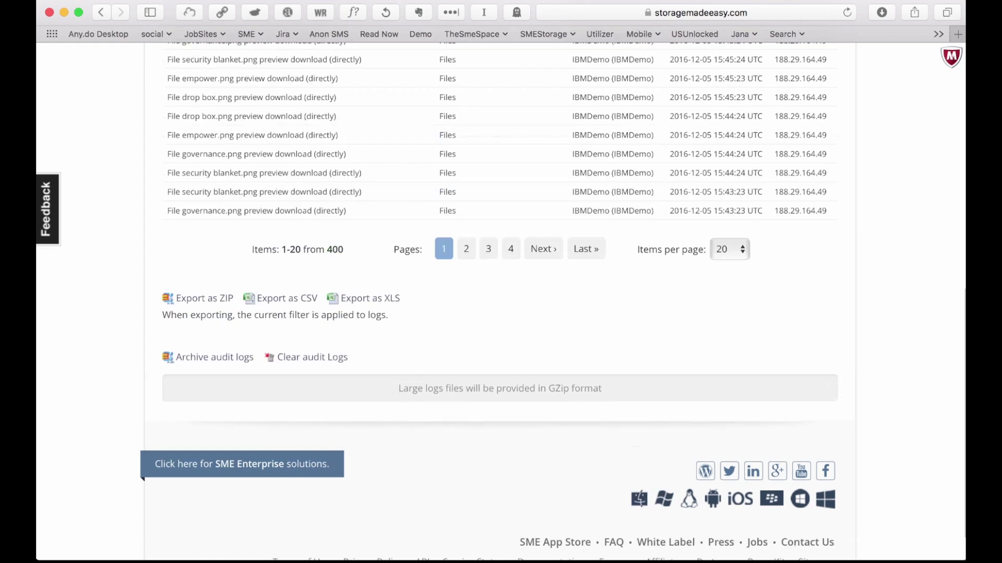
{"action": "scroll", "coordinate": [501, 302], "scroll_direction": "up", "scroll_amount": 10}
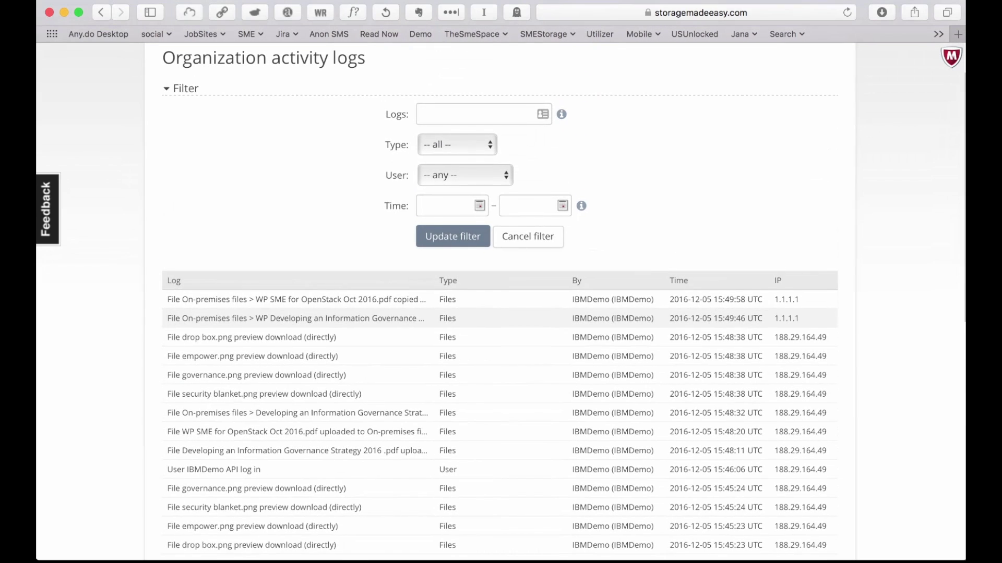
{"action": "scroll", "coordinate": [501, 303], "scroll_direction": "up", "scroll_amount": 2}
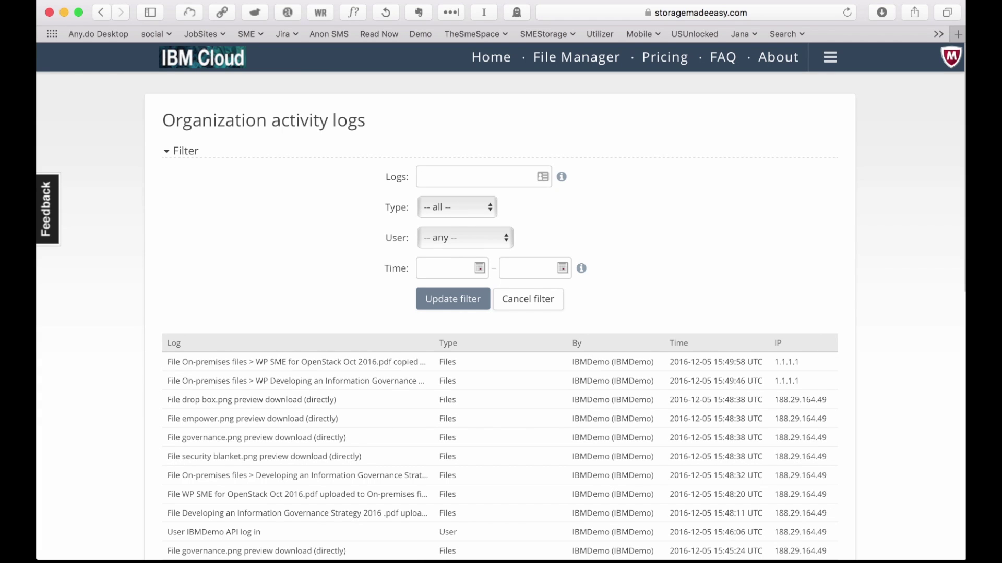
Return to File Manager and open My SoftLayer files > smeibmdemo > Marketing.
{"action": "left_click", "coordinate": [576, 57]}
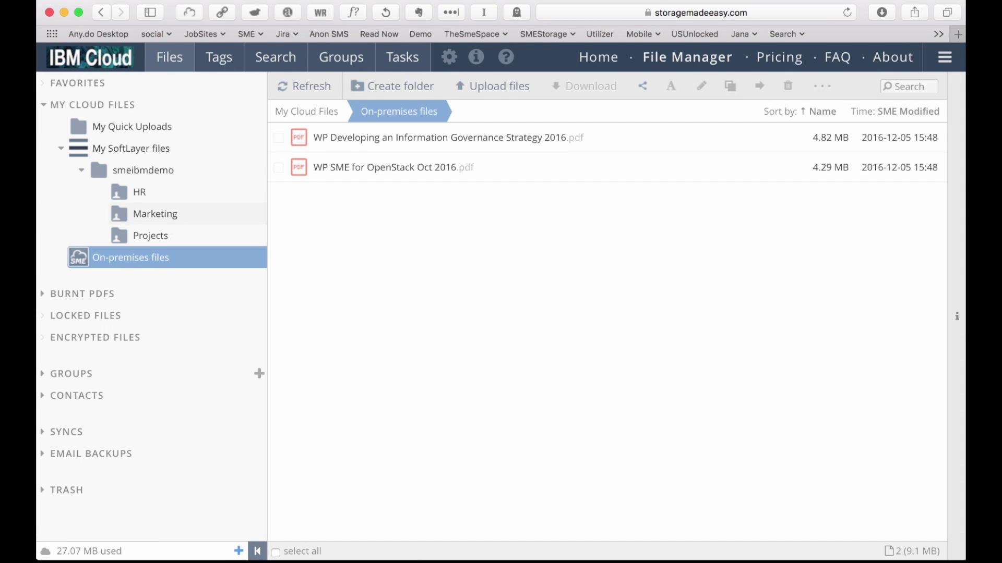
{"action": "left_click", "coordinate": [155, 214]}
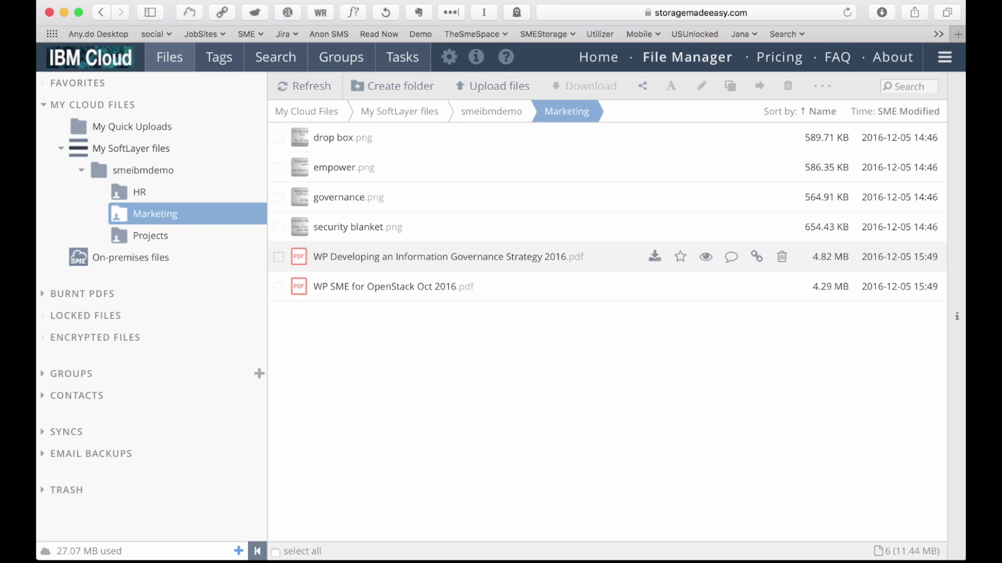
Preview the Marketing PDFs, view the OpenStack PDF's Info and Comments, then preview security blanket.png.
{"action": "left_click", "coordinate": [278, 257]}
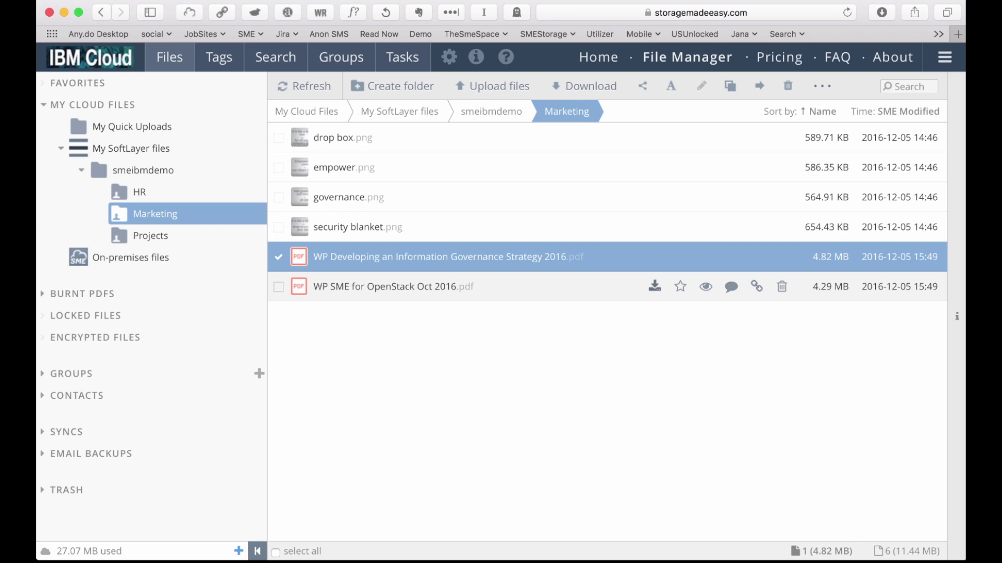
{"action": "left_click", "coordinate": [705, 286]}
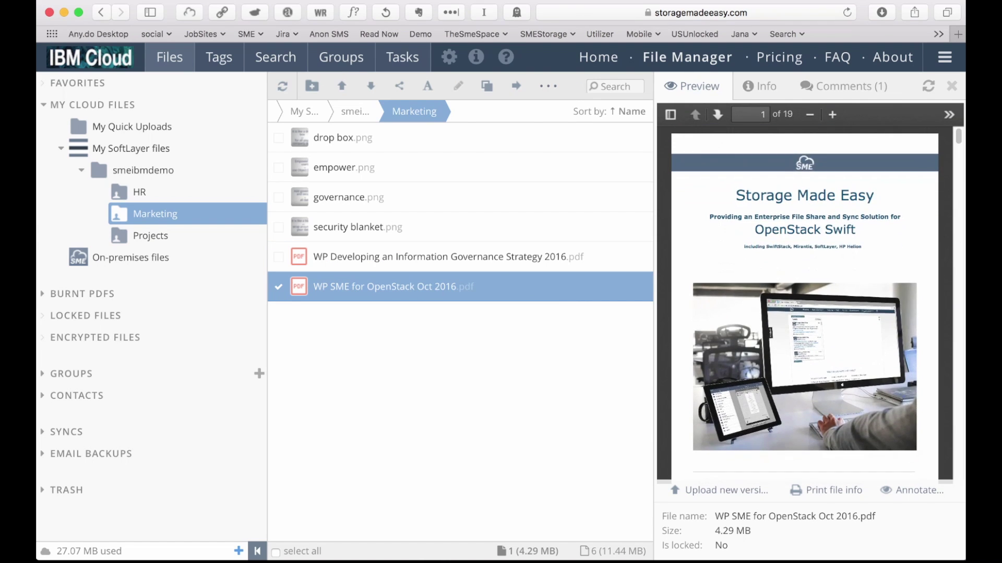
{"action": "left_click", "coordinate": [760, 86]}
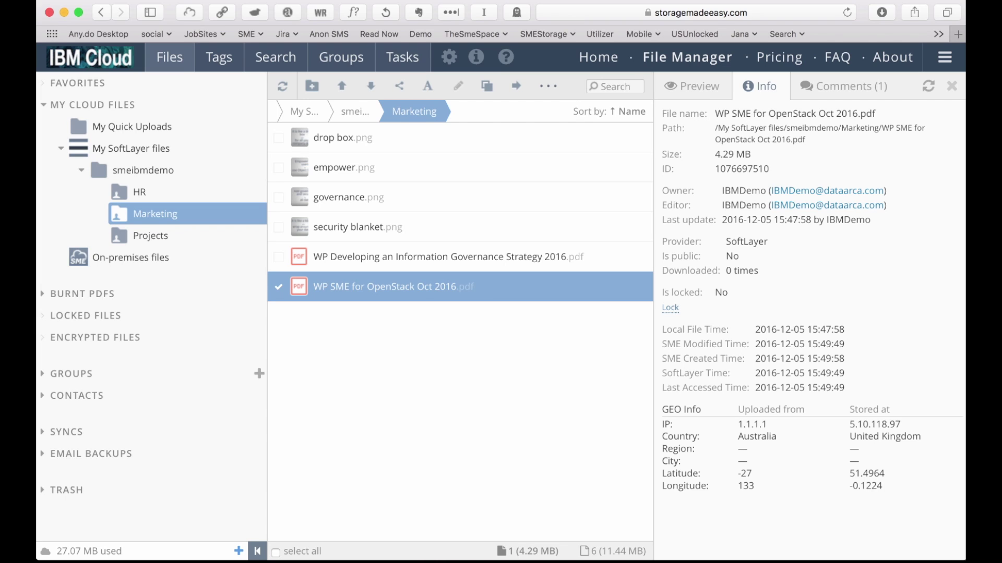
{"action": "left_click", "coordinate": [844, 86]}
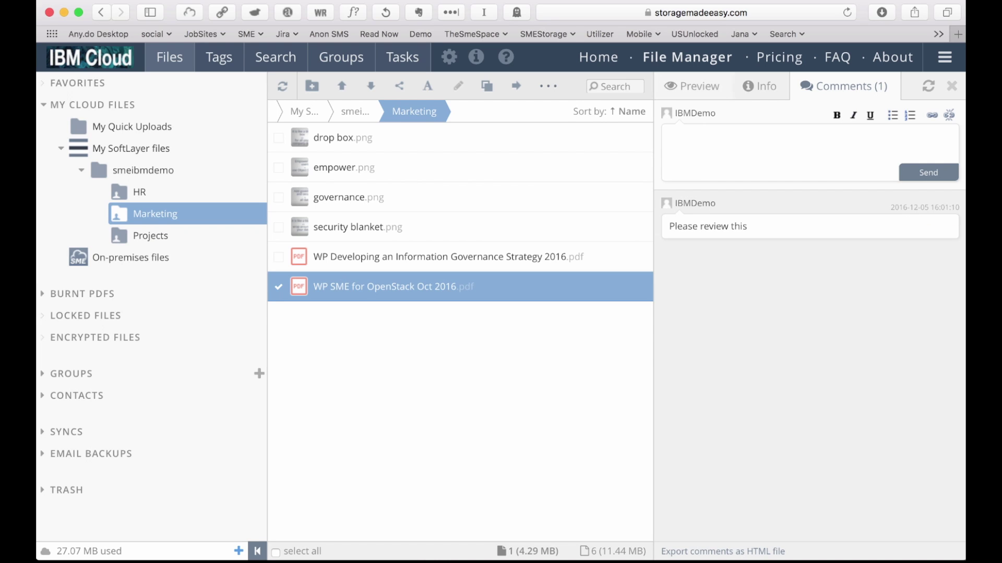
{"action": "left_click", "coordinate": [355, 227]}
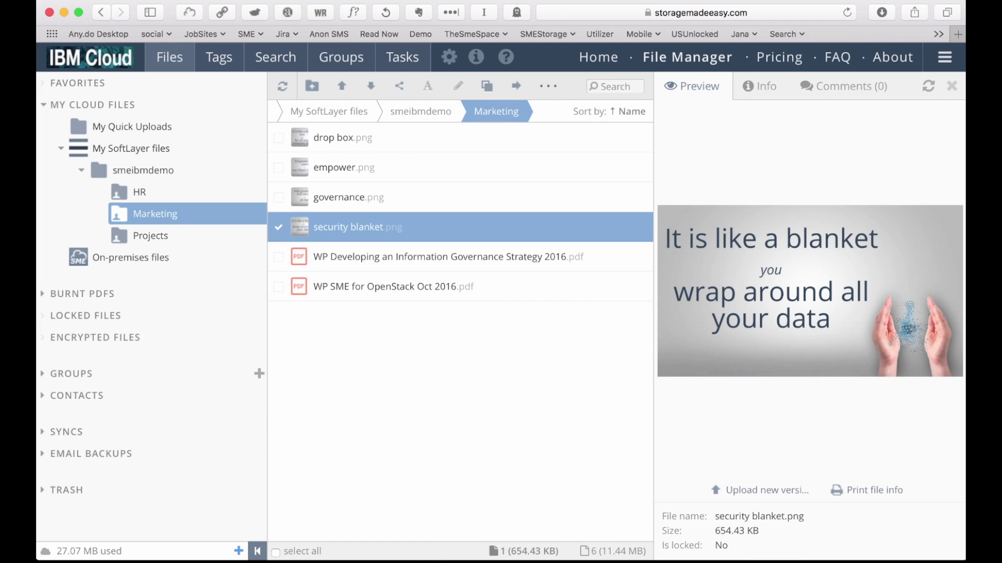
{"action": "key", "text": "super+Tab"}
{"action": "key", "text": "super+Tab"}
{"action": "key", "text": "super+Tab"}
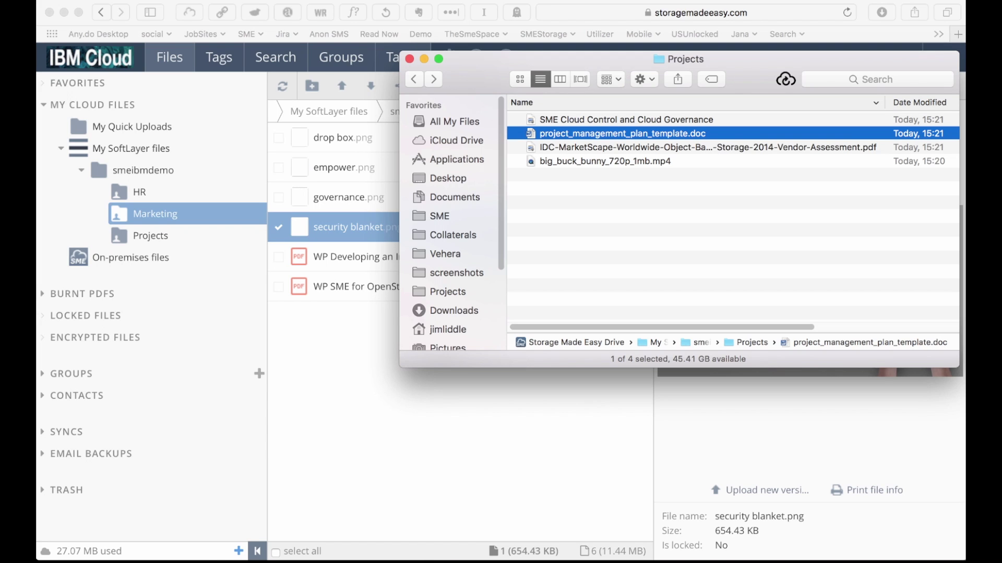
Open project_management_plan_template.doc from the synced Projects folder in Word with Cmd+O.
{"action": "key", "text": "super+o"}
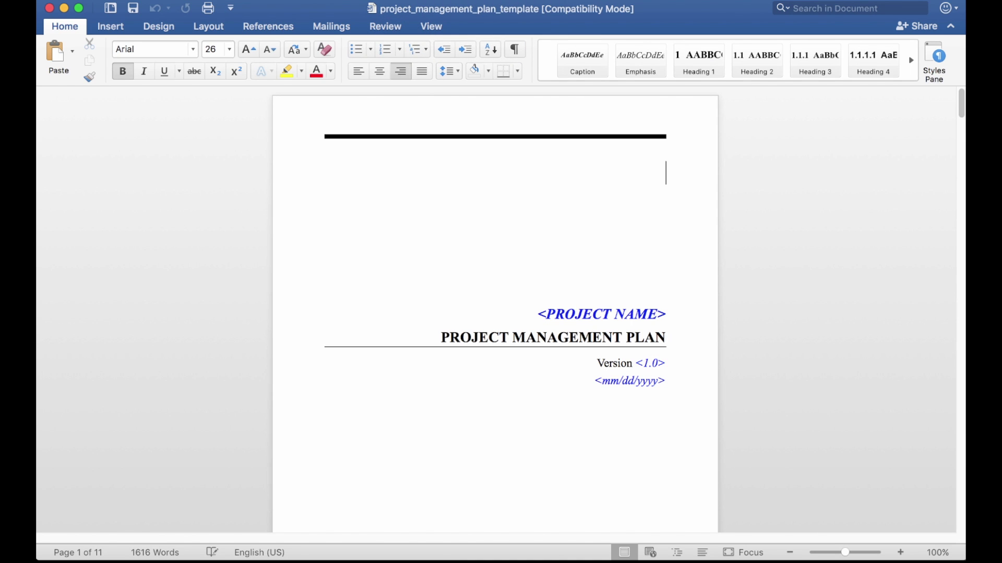
Add 'A change' to the template's cover page and save the document.
{"action": "type", "text": "A change"}
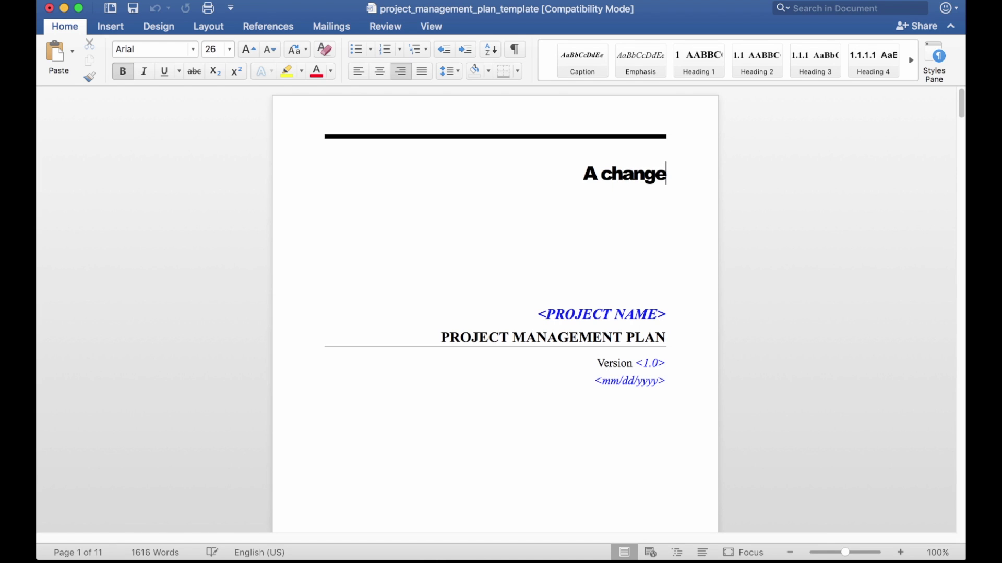
{"action": "left_click", "coordinate": [119, 1]}
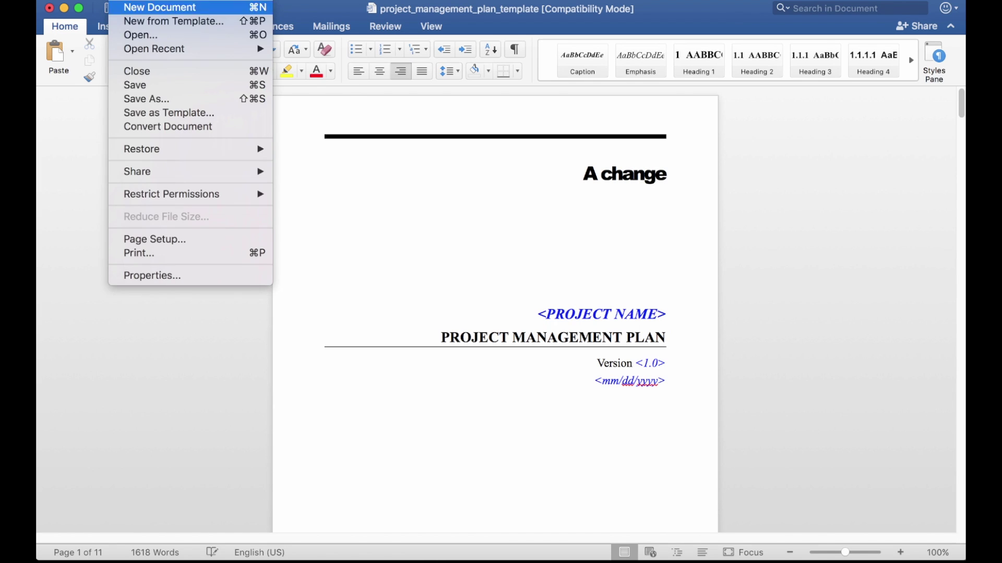
{"action": "left_click", "coordinate": [134, 84]}
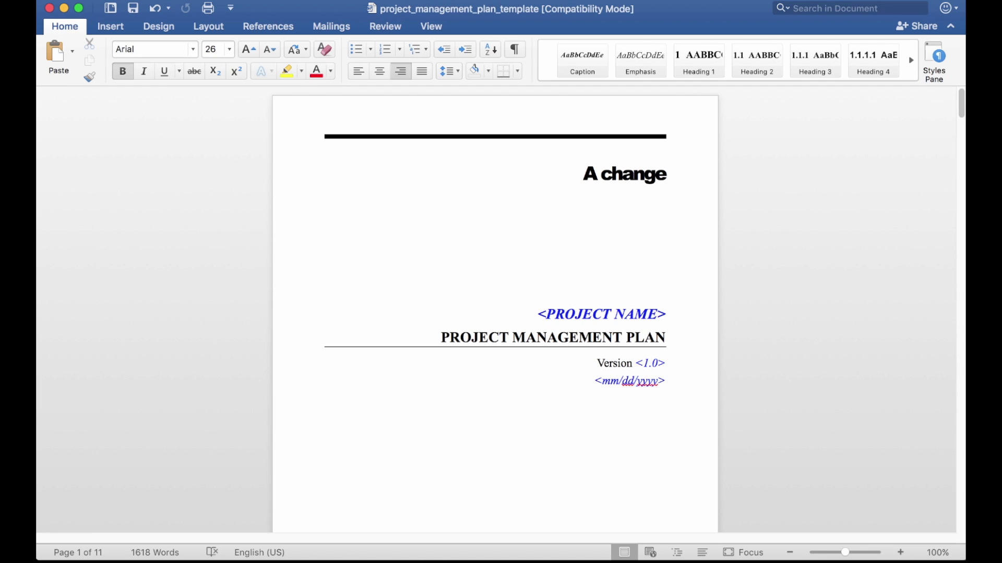
{"action": "key", "text": "super+Tab"}
{"action": "key", "text": "super+Tab"}
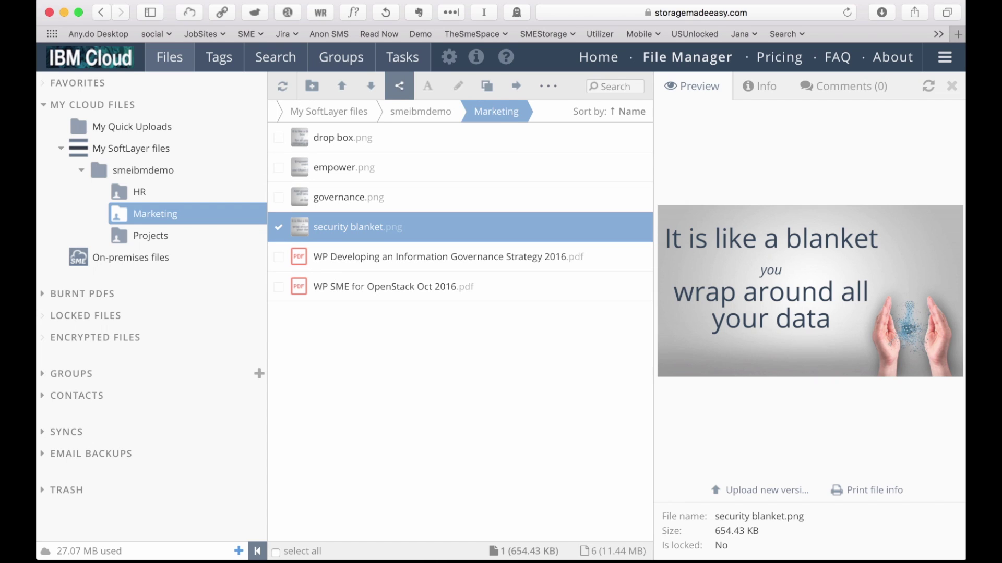
Generate a security blanket.png share link with expiry, a one-download limit and password protection.
{"action": "left_click", "coordinate": [399, 85]}
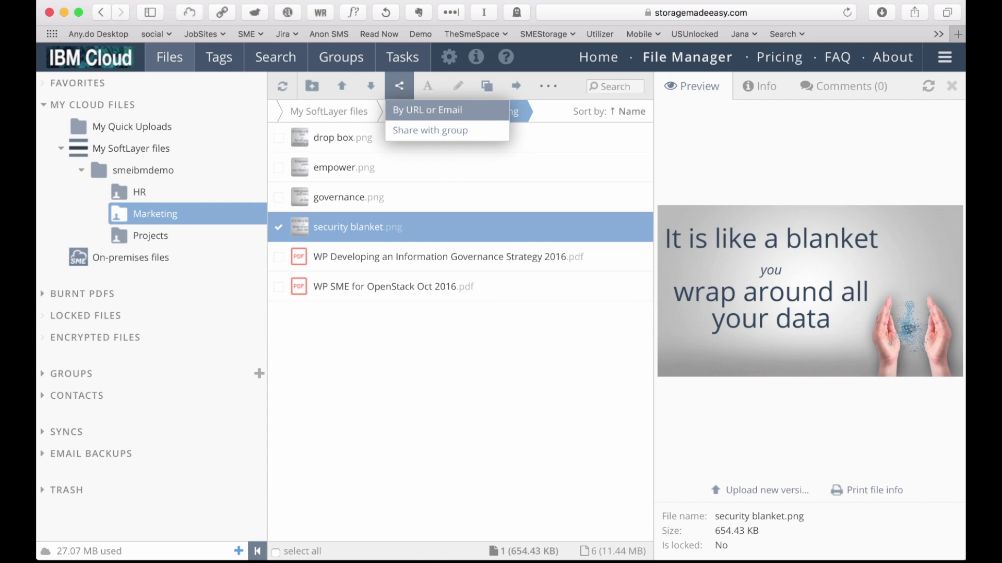
{"action": "left_click", "coordinate": [427, 110]}
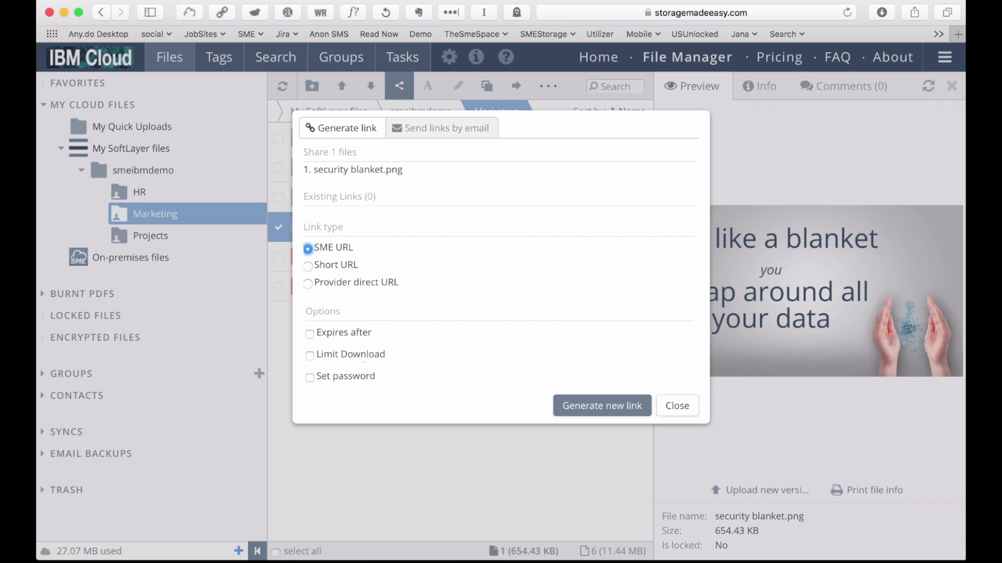
{"action": "left_click", "coordinate": [310, 334]}
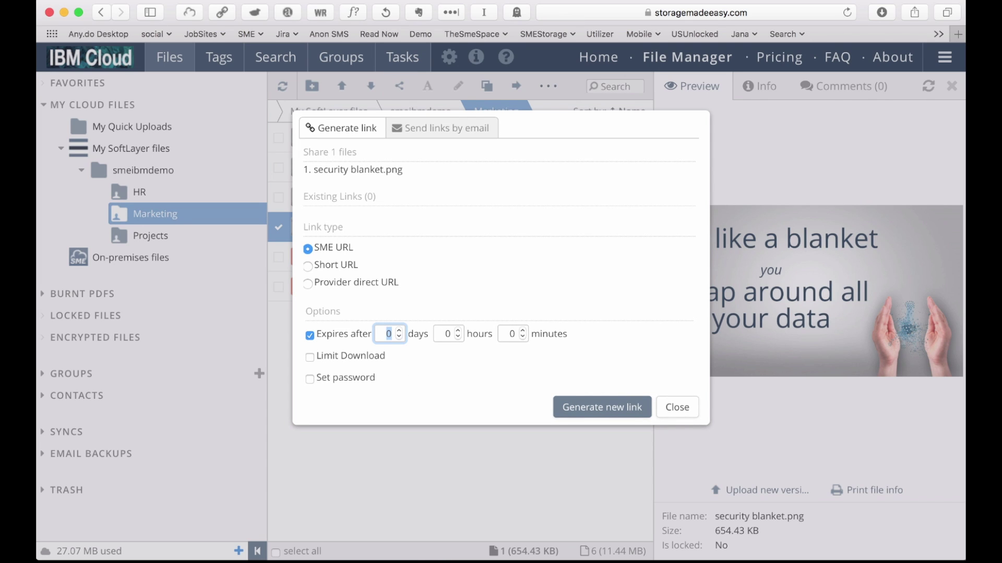
{"action": "left_click", "coordinate": [310, 356]}
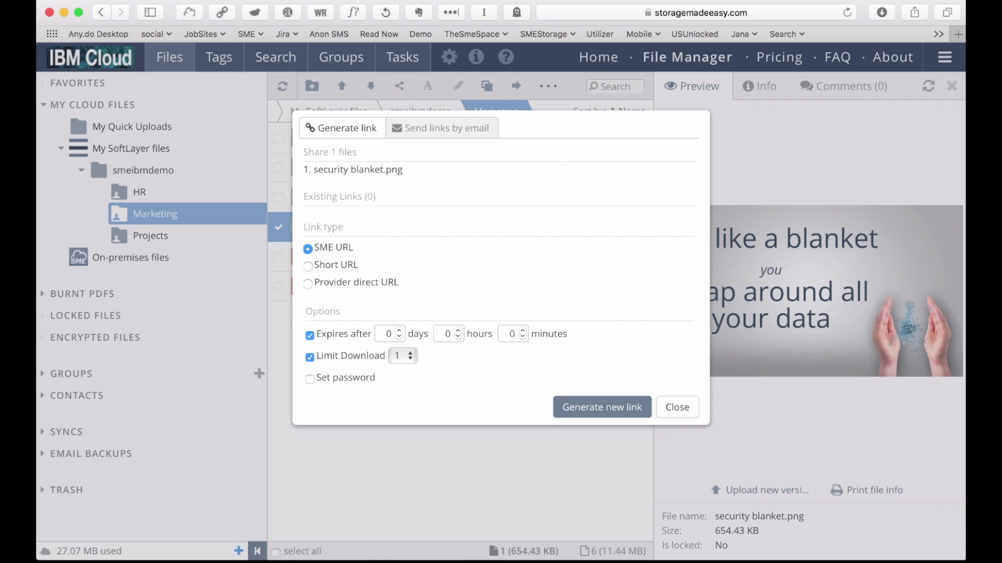
{"action": "left_click", "coordinate": [309, 378]}
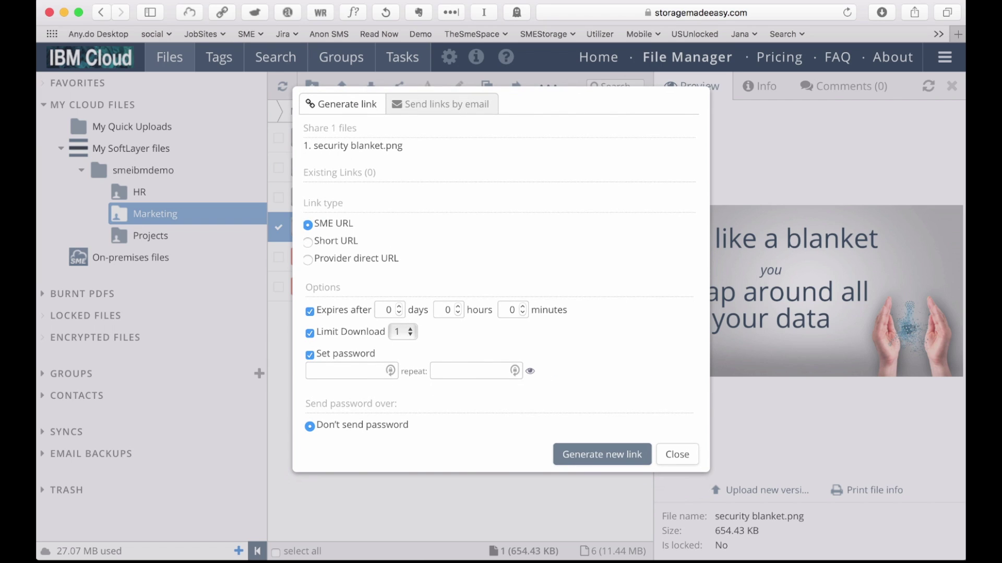
{"action": "type", "text": "********"}
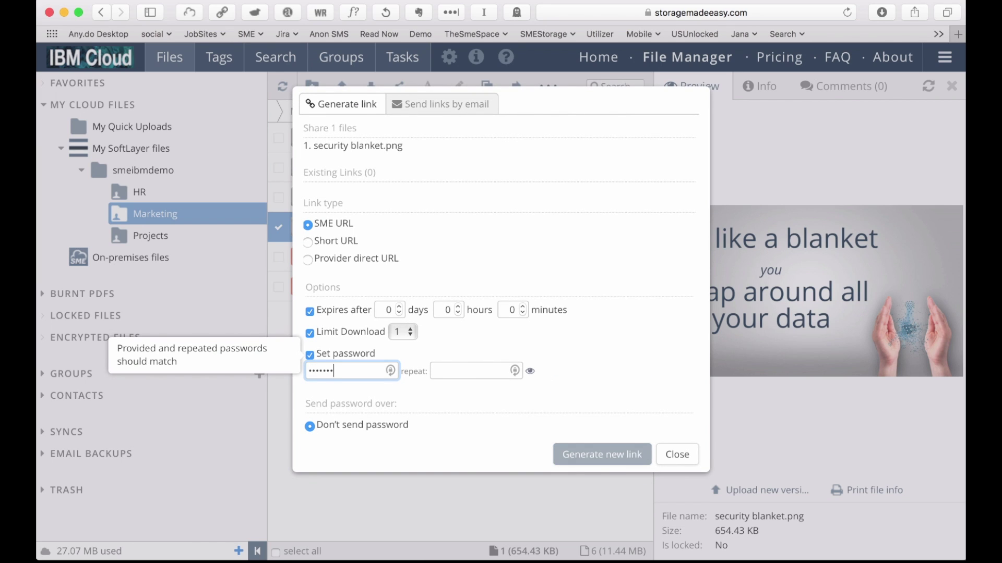
{"action": "key", "text": "Tab"}
{"action": "type", "text": "********"}
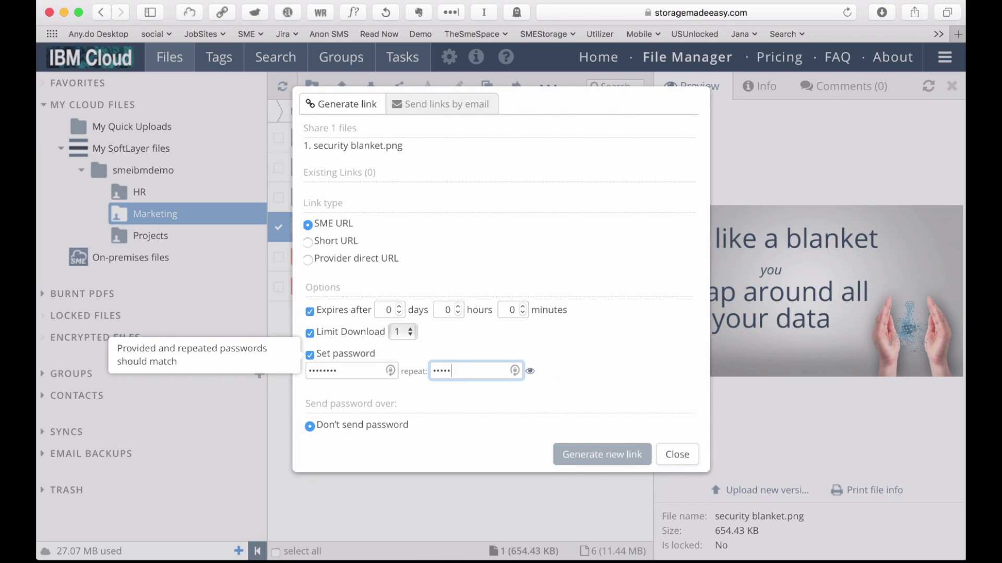
{"action": "key", "text": "Return"}
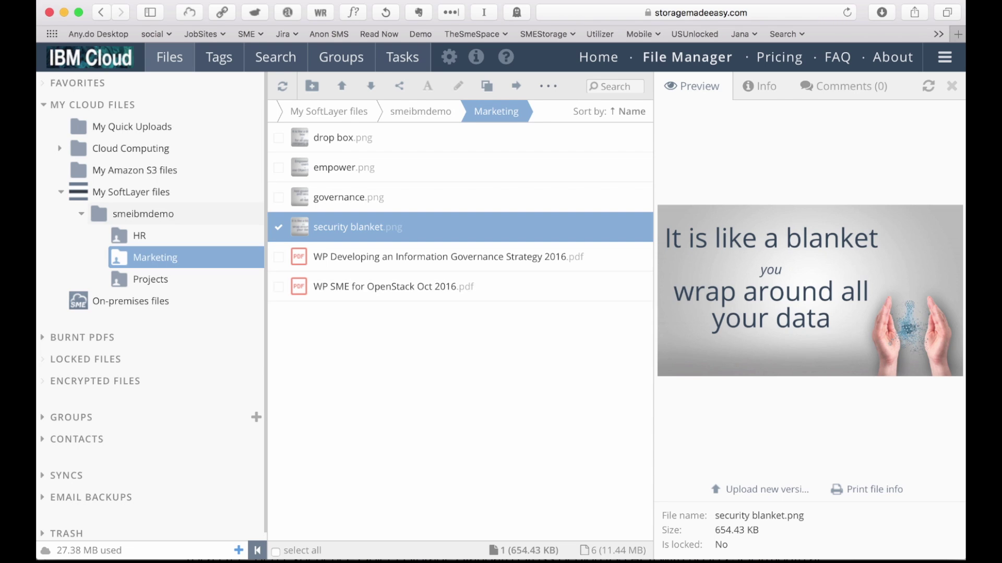
Select the Marketing folder under smeibmdemo and start sharing it by URL.
{"action": "left_click", "coordinate": [420, 111]}
{"action": "left_click", "coordinate": [380, 175]}
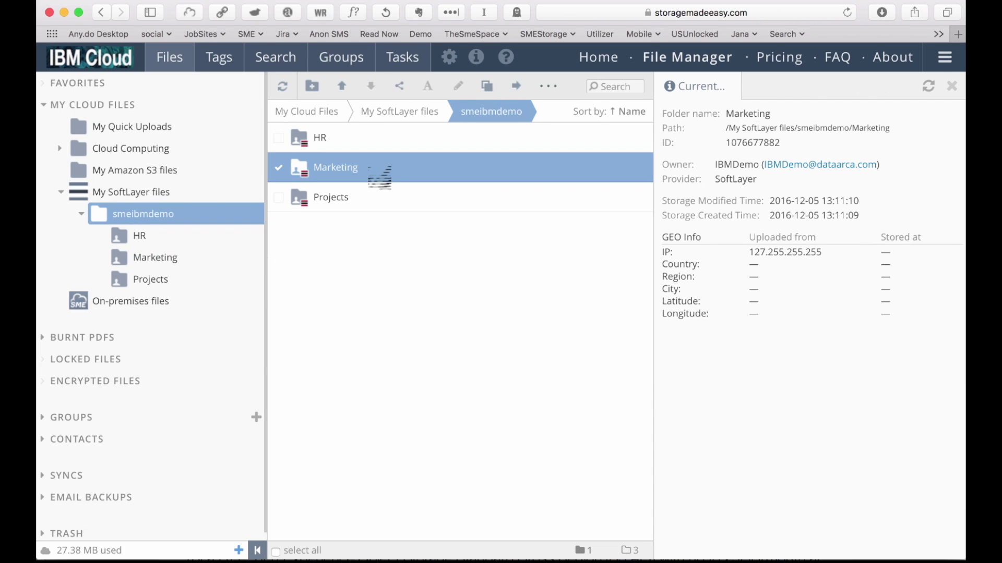
{"action": "left_click", "coordinate": [399, 85]}
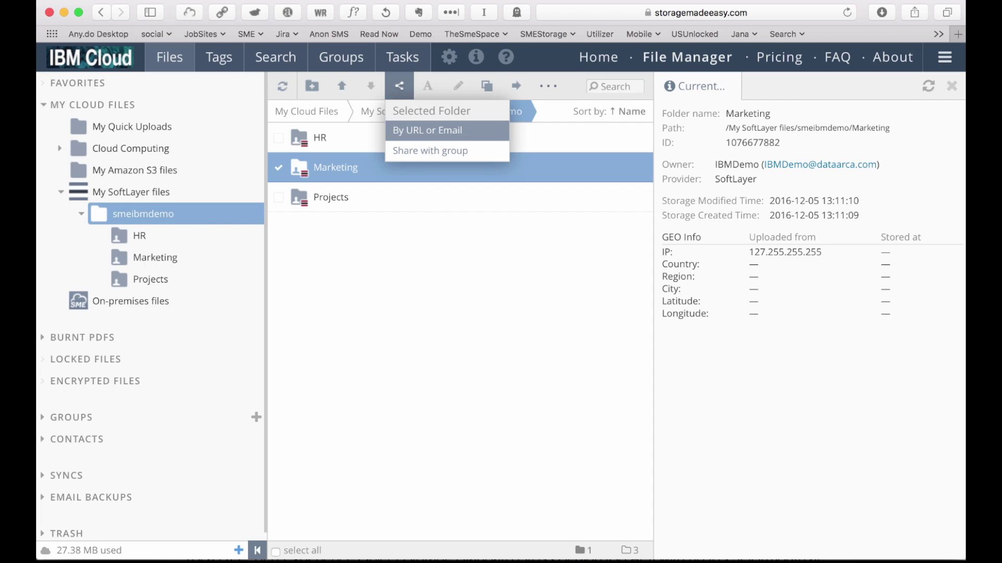
{"action": "left_click", "coordinate": [427, 130]}
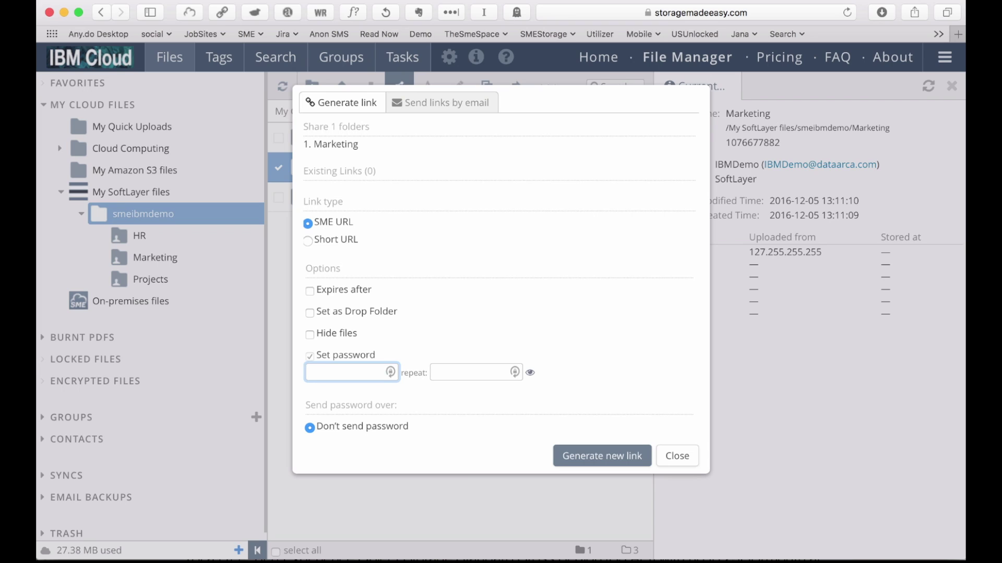
Make the link expire after 1 day, set it as a drop folder, and add a password.
{"action": "left_click", "coordinate": [309, 291]}
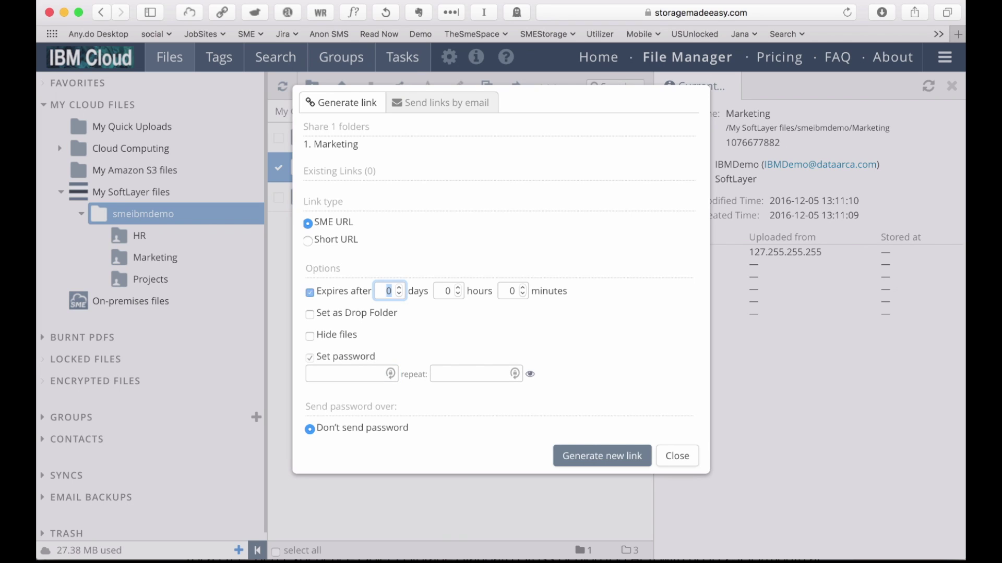
{"action": "type", "text": "1"}
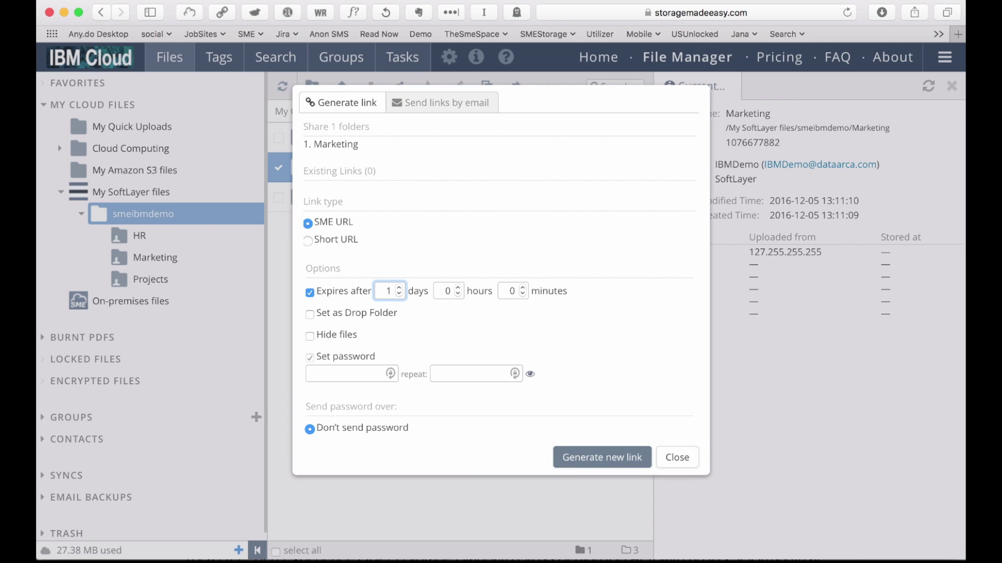
{"action": "left_click", "coordinate": [309, 314]}
{"action": "left_click", "coordinate": [347, 374]}
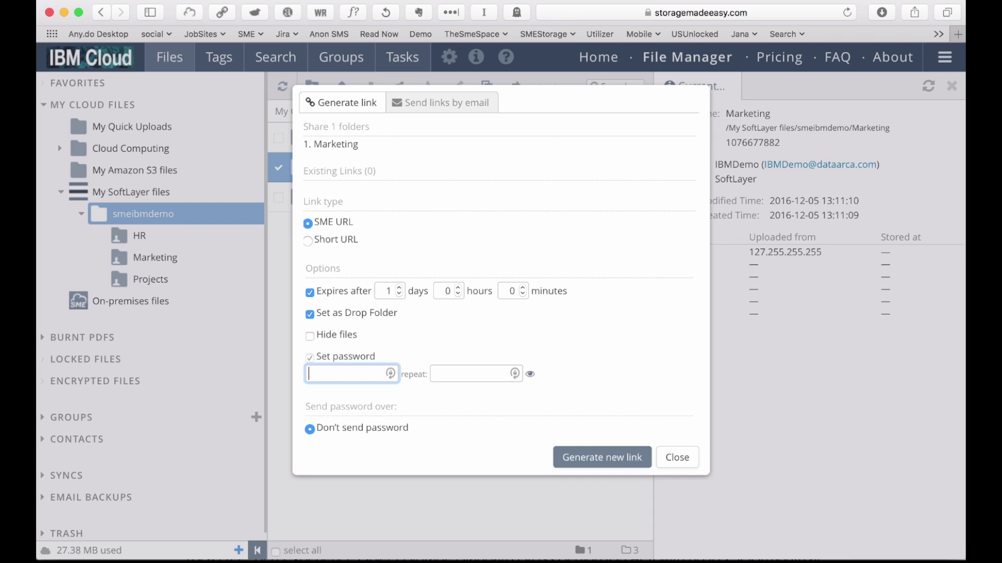
{"action": "type", "text": "password"}
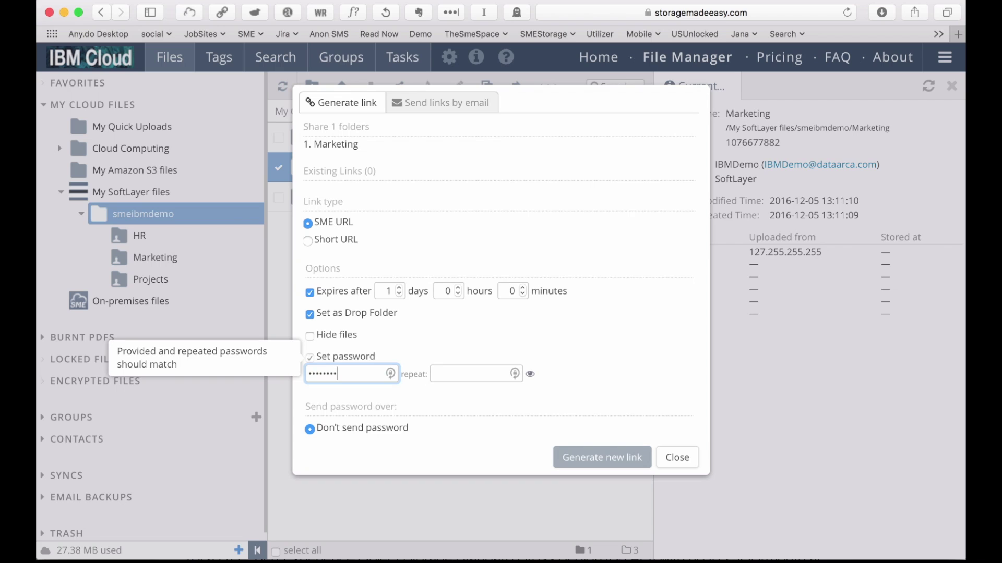
{"action": "left_click", "coordinate": [473, 374]}
{"action": "type", "text": "password"}
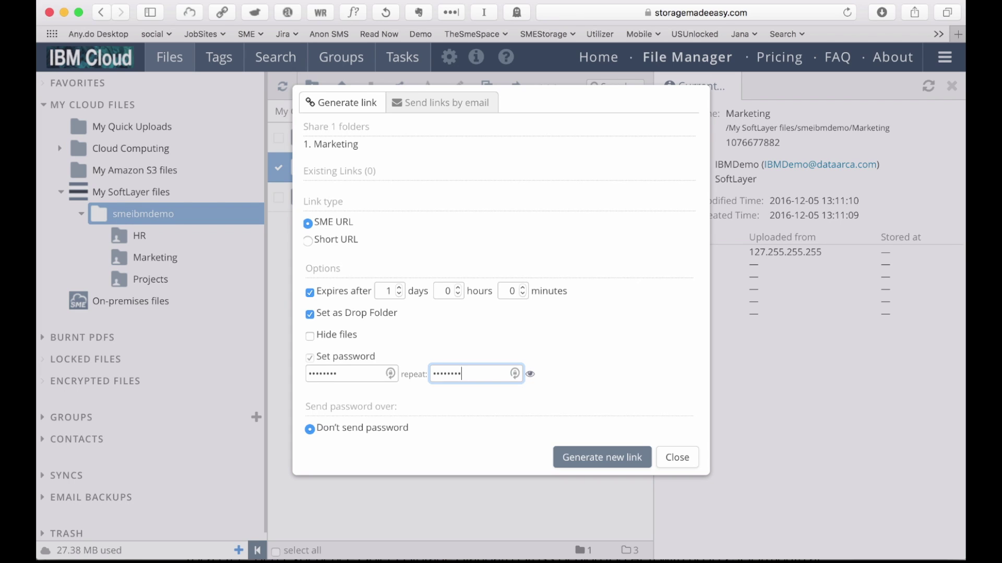
Generate the password-protected link, copy it, and close the sharing window.
{"action": "key", "text": "Return"}
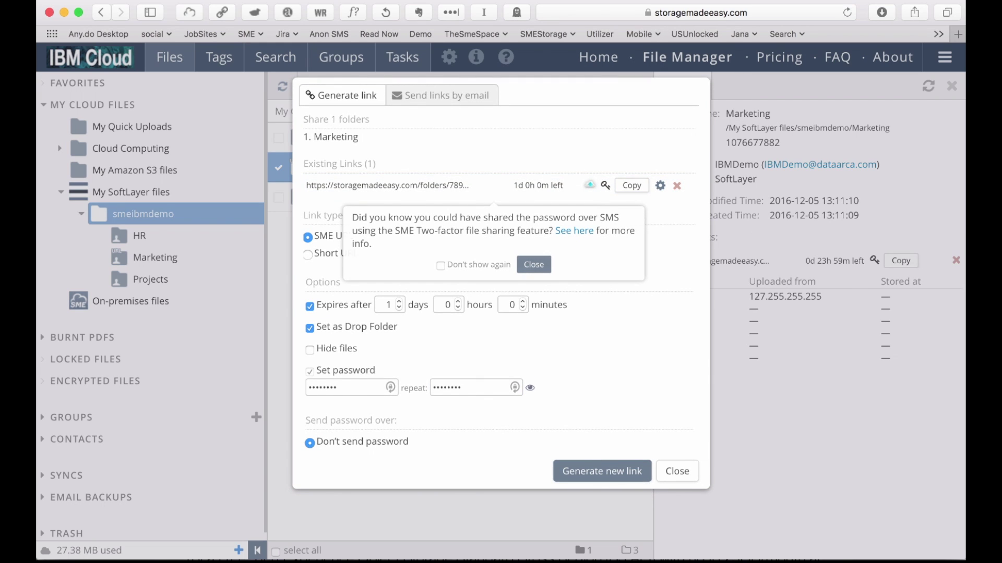
{"action": "left_click", "coordinate": [534, 265]}
{"action": "left_click", "coordinate": [632, 186]}
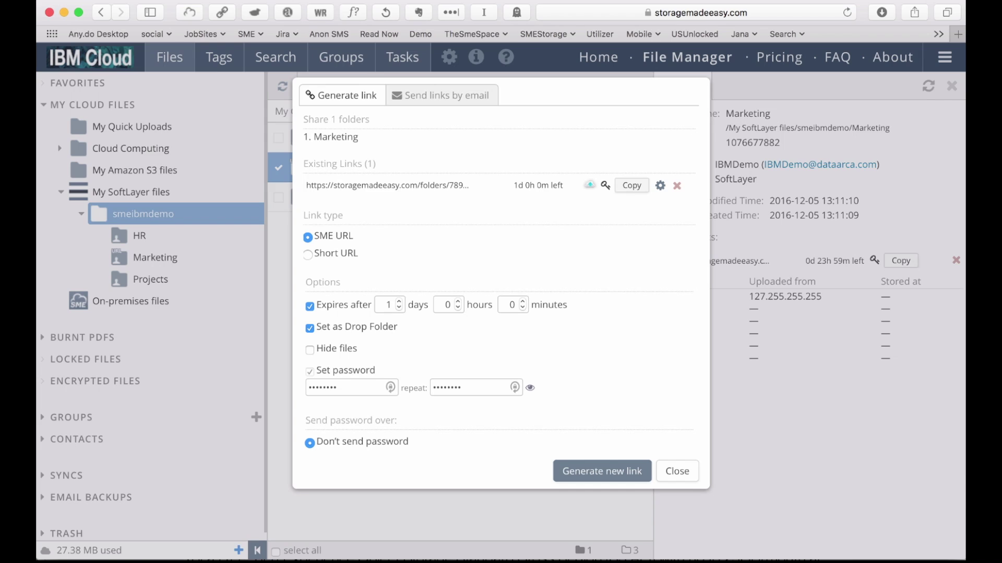
{"action": "left_click", "coordinate": [677, 471]}
Load the copied Marketing share link in a new browser tab.
{"action": "key", "text": "super+t"}
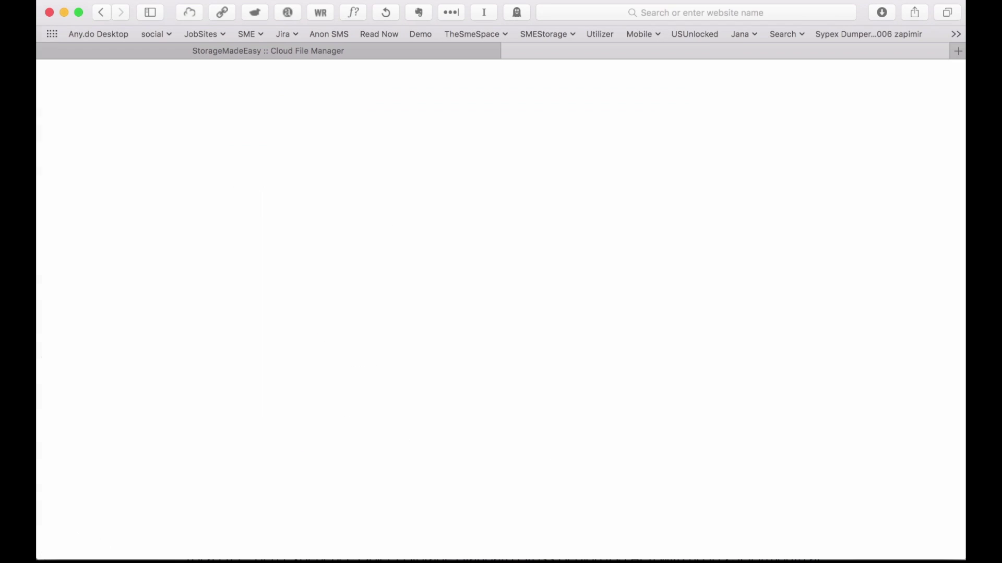
{"action": "key", "text": "super+v"}
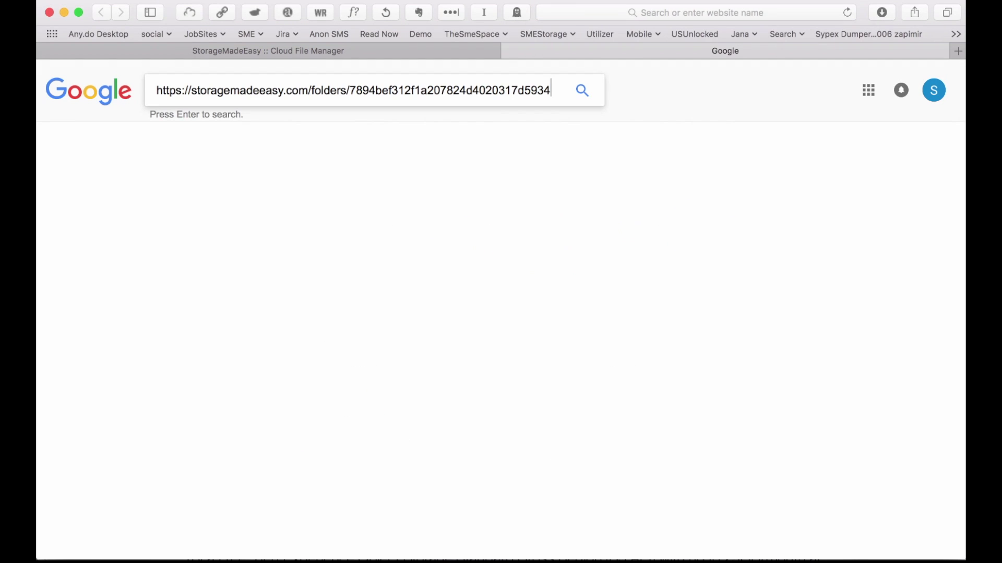
{"action": "key", "text": "super+l"}
{"action": "key", "text": "super+v"}
{"action": "key", "text": "Return"}
Unlock the link with its password to see six files, then close the tab for Outlook.
{"action": "key", "text": "super+v"}
{"action": "key", "text": "Return"}
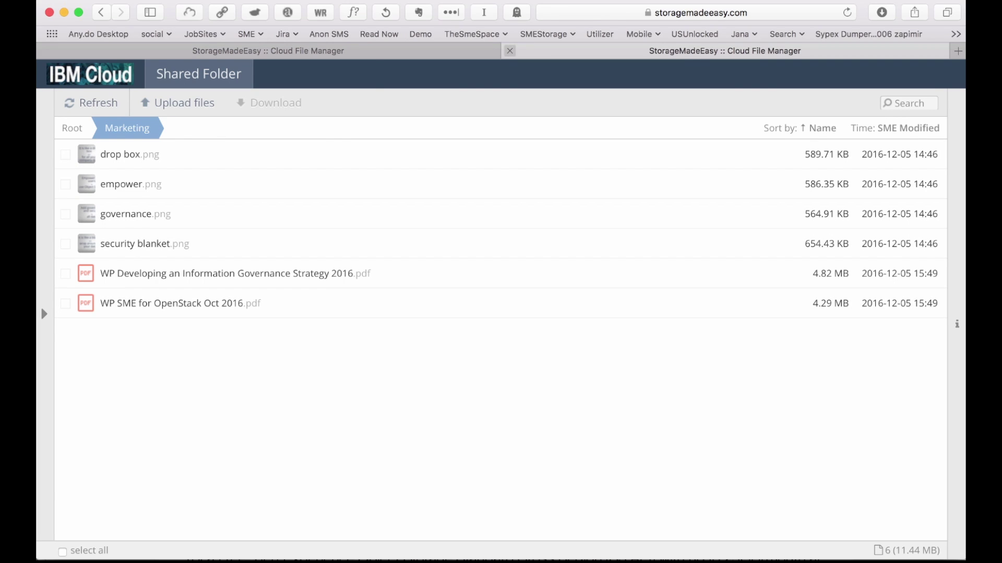
{"action": "left_click", "coordinate": [509, 51]}
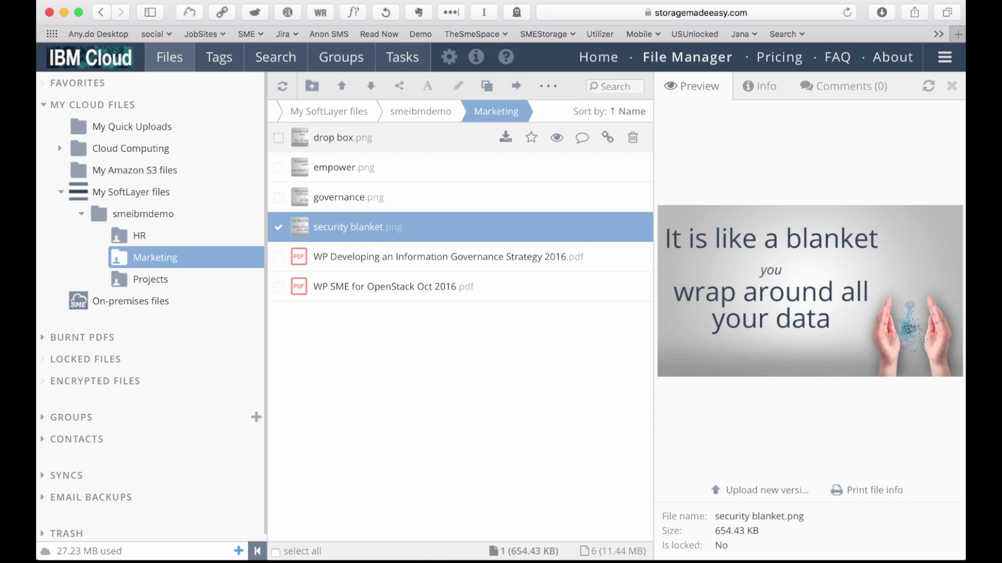
{"action": "key", "text": "super+Tab"}
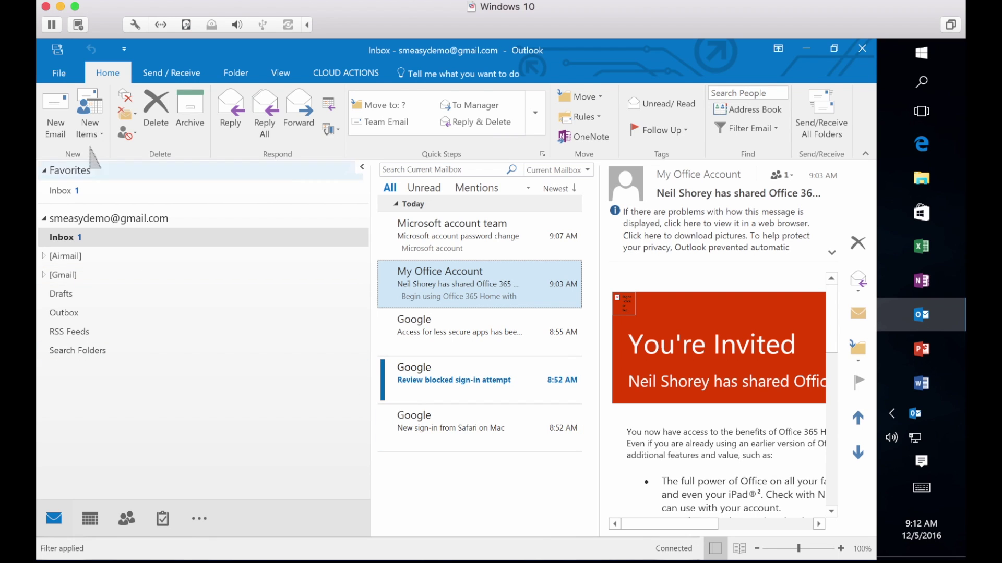
Start a new Outlook email and browse cloud files to My SoftLayer files > smeibmdemo > Projects.
{"action": "left_click", "coordinate": [56, 125]}
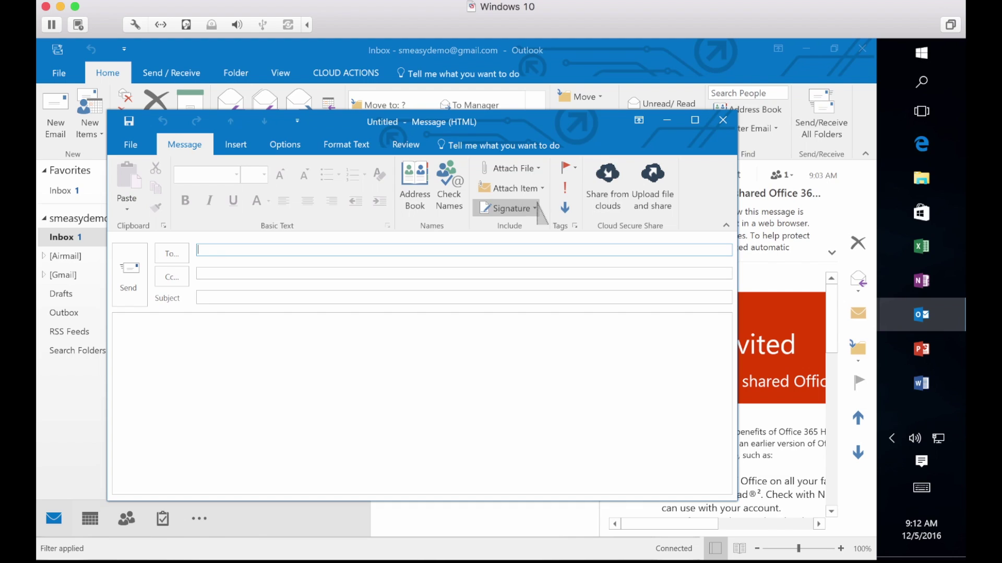
{"action": "left_click", "coordinate": [607, 193]}
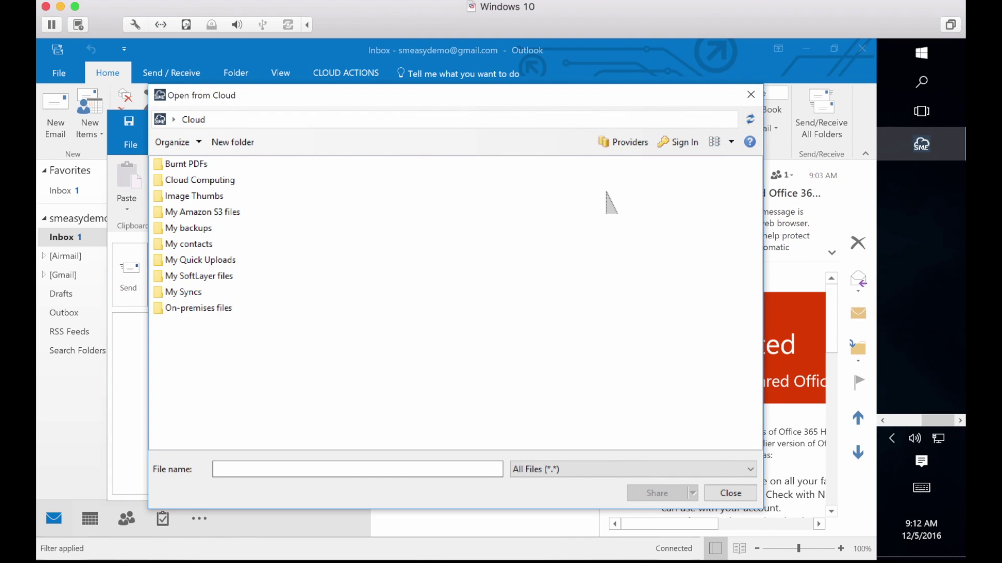
{"action": "double_click", "coordinate": [207, 277]}
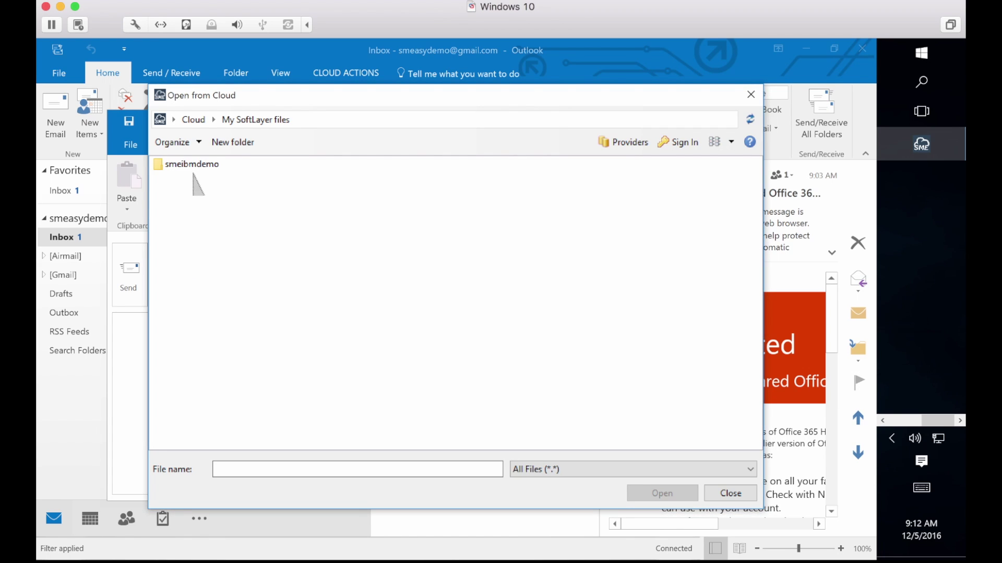
{"action": "double_click", "coordinate": [192, 164]}
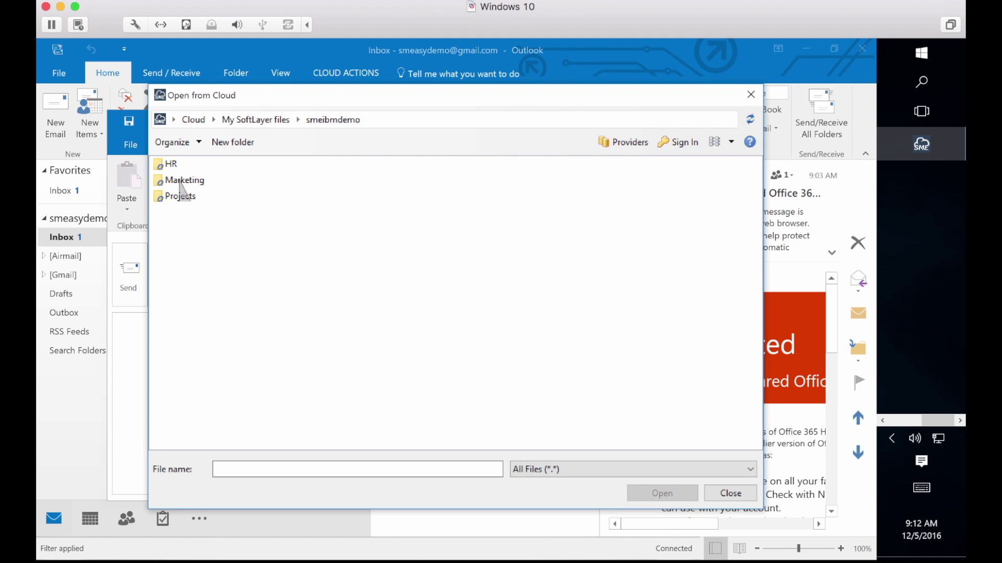
{"action": "double_click", "coordinate": [180, 196]}
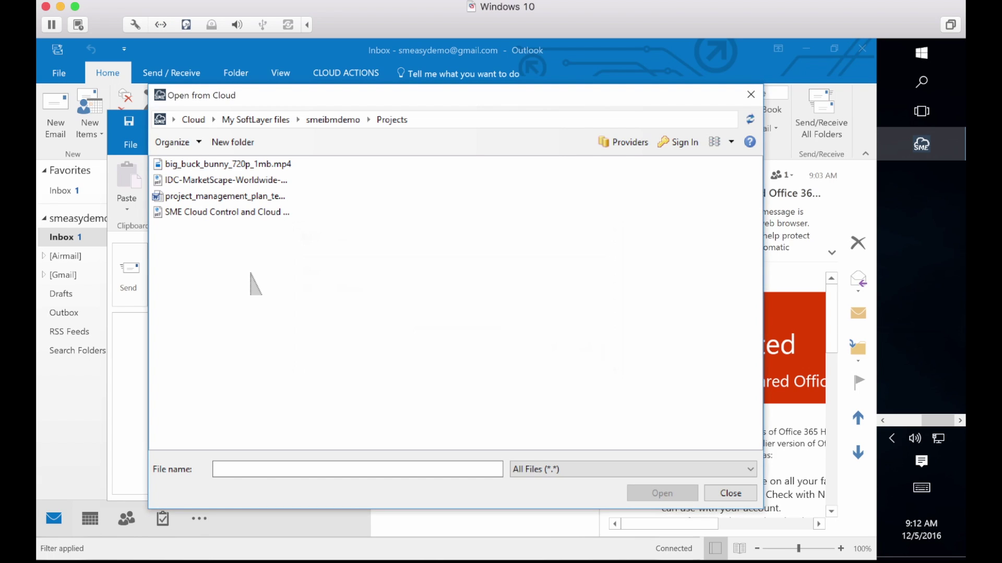
Choose project_management_plan_template.doc for secure sharing, then cancel, close the unsent message, and return to Safari.
{"action": "left_click", "coordinate": [230, 197]}
{"action": "left_click", "coordinate": [655, 493]}
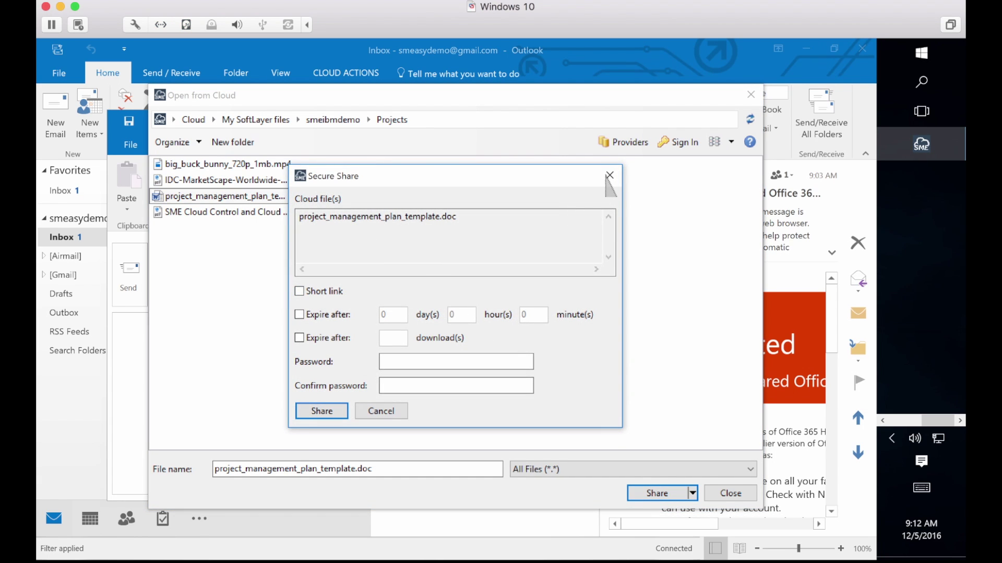
{"action": "left_click", "coordinate": [609, 177]}
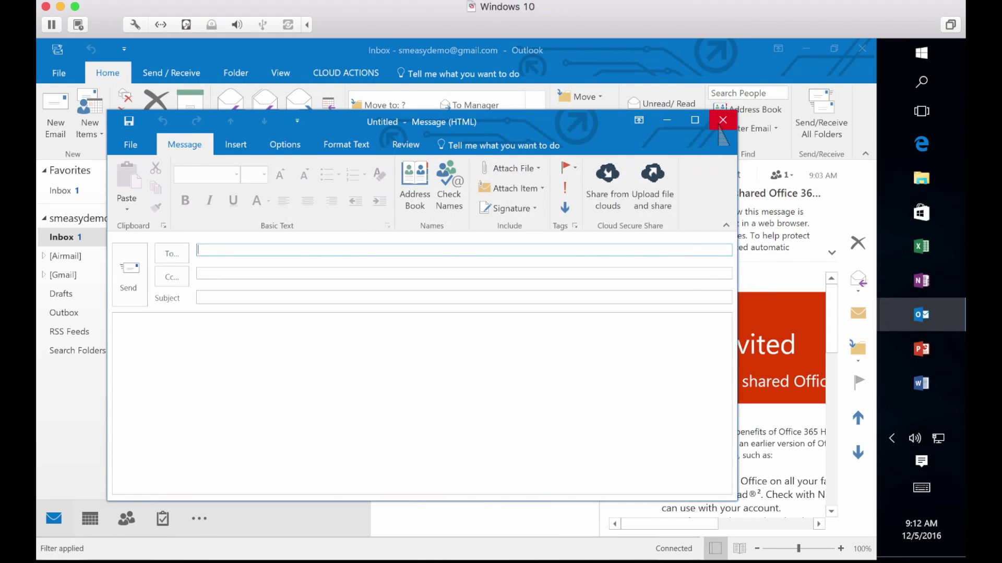
{"action": "left_click", "coordinate": [723, 121]}
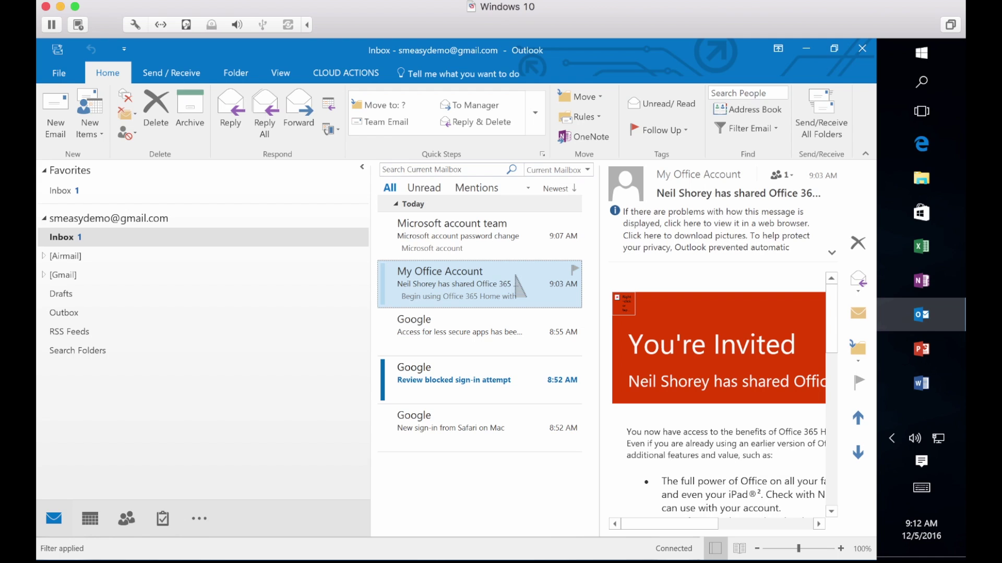
{"action": "key", "text": "super+Tab"}
{"action": "key", "text": "super+Tab"}
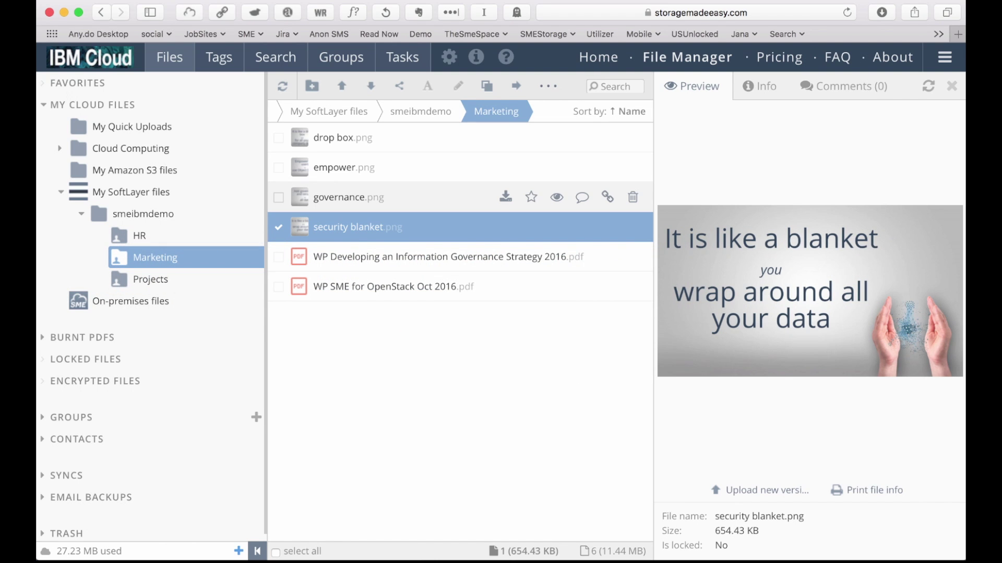
Insert a share link for project_management_plan_template.doc into an Apple Mail message, then discard the draft.
{"action": "key", "text": "super+Tab"}
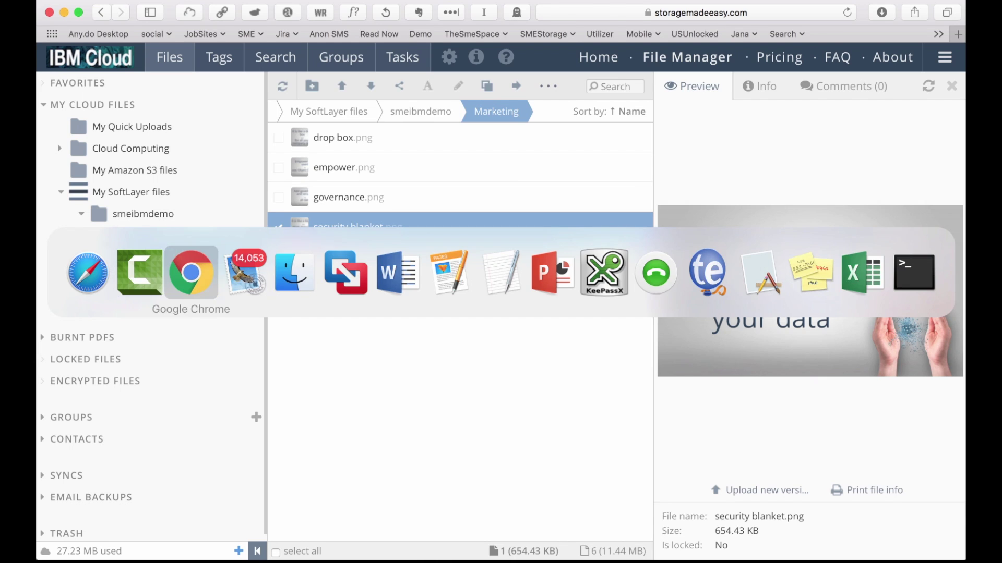
{"action": "key", "text": "super+Tab"}
{"action": "key", "text": "super+Tab"}
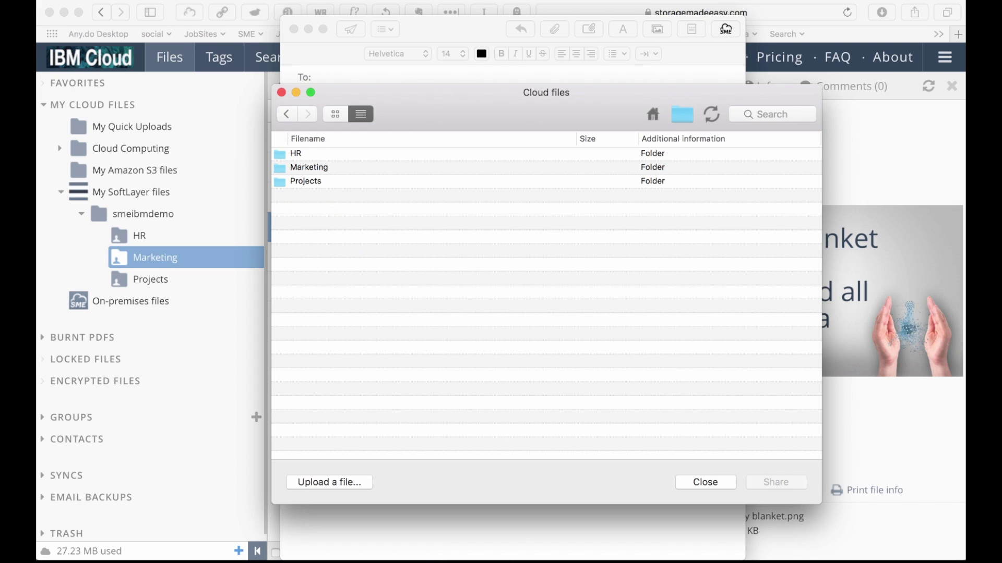
{"action": "double_click", "coordinate": [306, 181]}
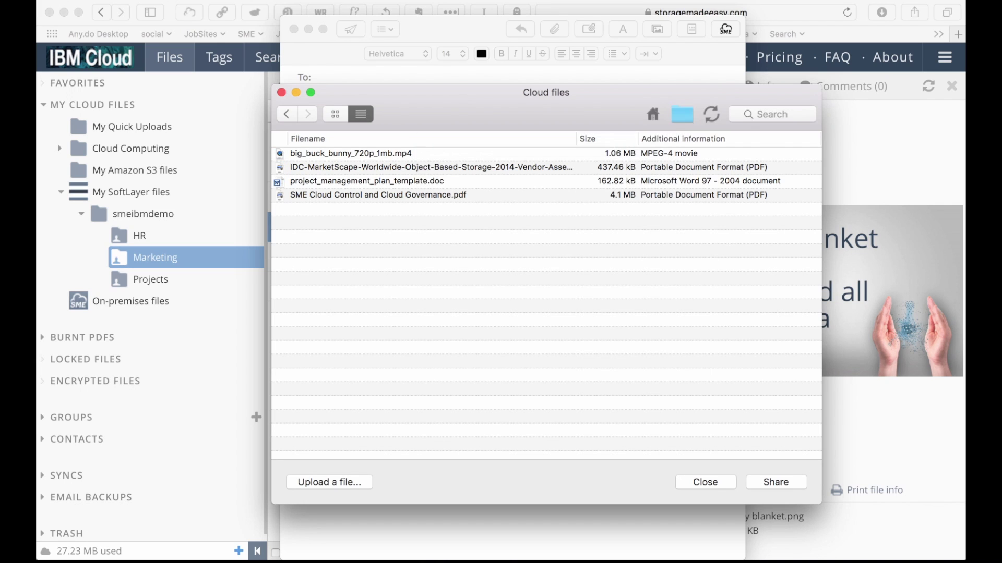
{"action": "left_click", "coordinate": [305, 181]}
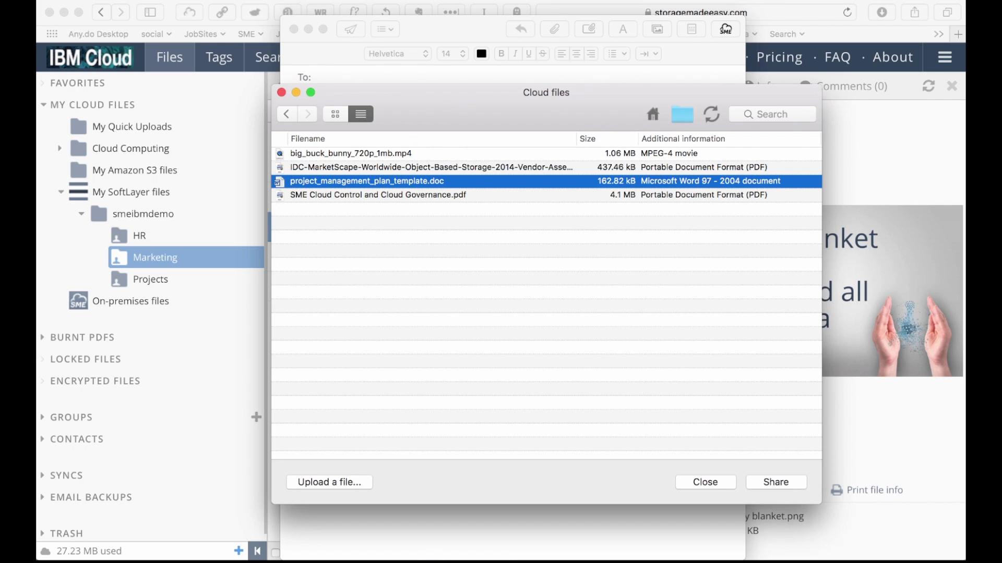
{"action": "left_click", "coordinate": [776, 483]}
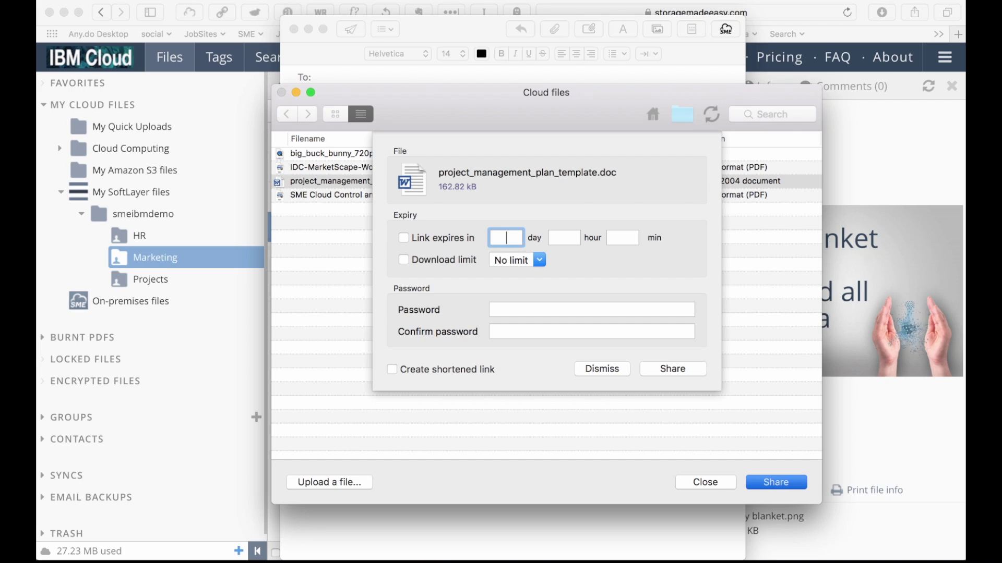
{"action": "key", "text": "Return"}
{"action": "key", "text": "Return"}
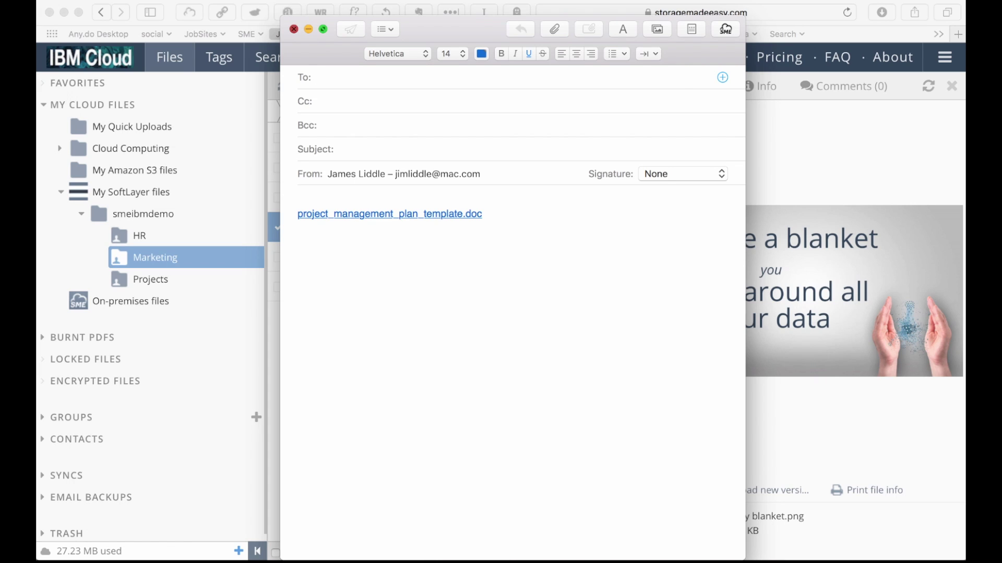
{"action": "key", "text": "super+w"}
{"action": "key", "text": "super+d"}
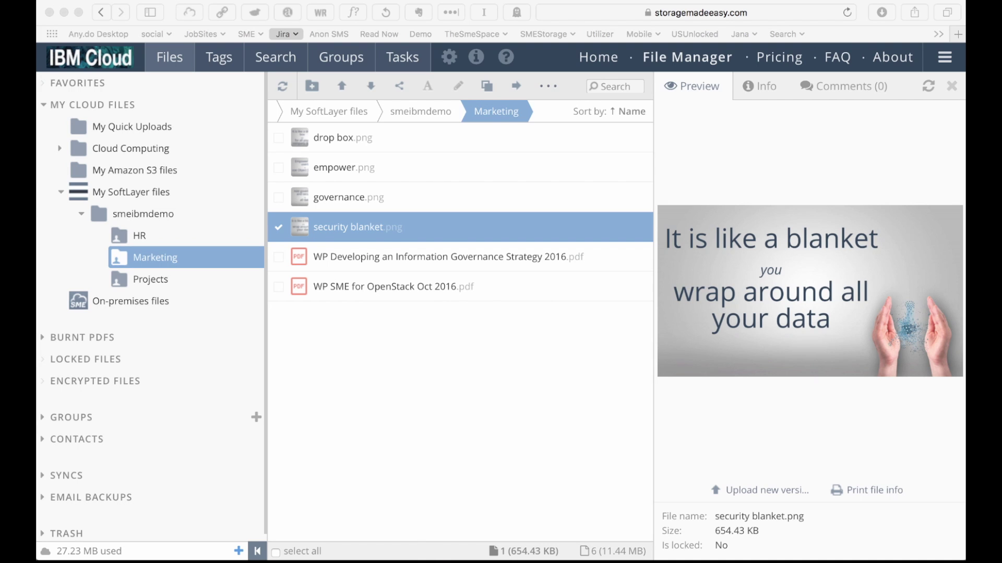
Hide the preview panel and collapse the folder tree so Marketing's six files span the window.
{"action": "left_click_drag", "start_coordinate": [266, 138], "coordinate": [414, 138]}
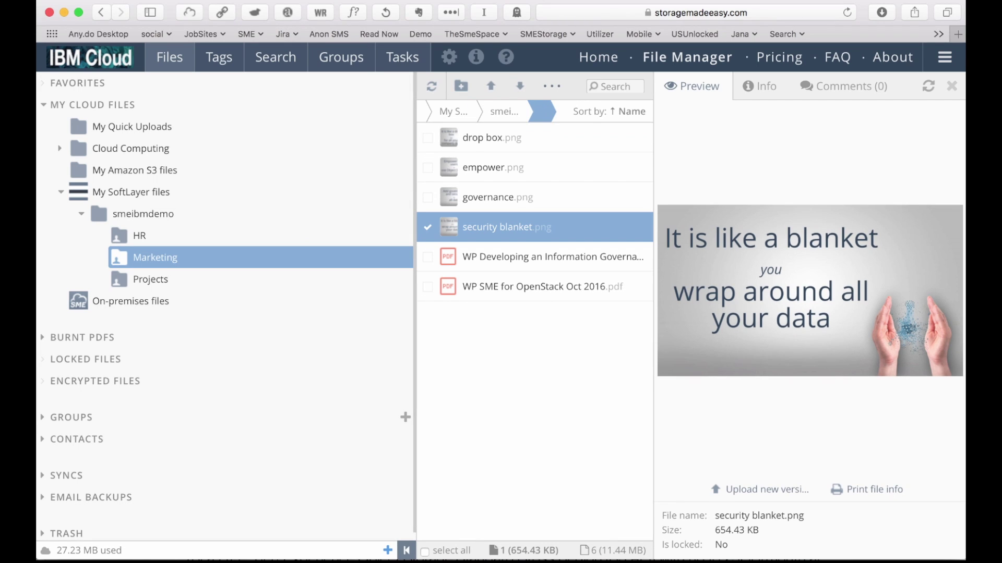
{"action": "left_click", "coordinate": [951, 86]}
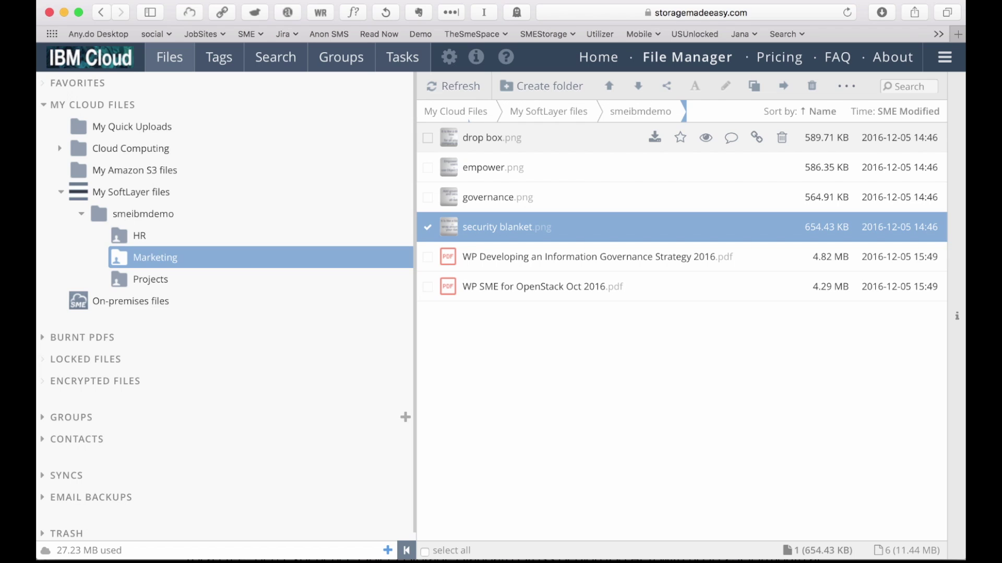
{"action": "mouse_move", "coordinate": [965, 561]}
{"action": "left_mouse_down"}
{"action": "mouse_move", "coordinate": [788, 528]}
{"action": "mouse_move", "coordinate": [671, 559]}
{"action": "mouse_move", "coordinate": [402, 560]}
{"action": "mouse_move", "coordinate": [965, 560]}
{"action": "left_mouse_up"}
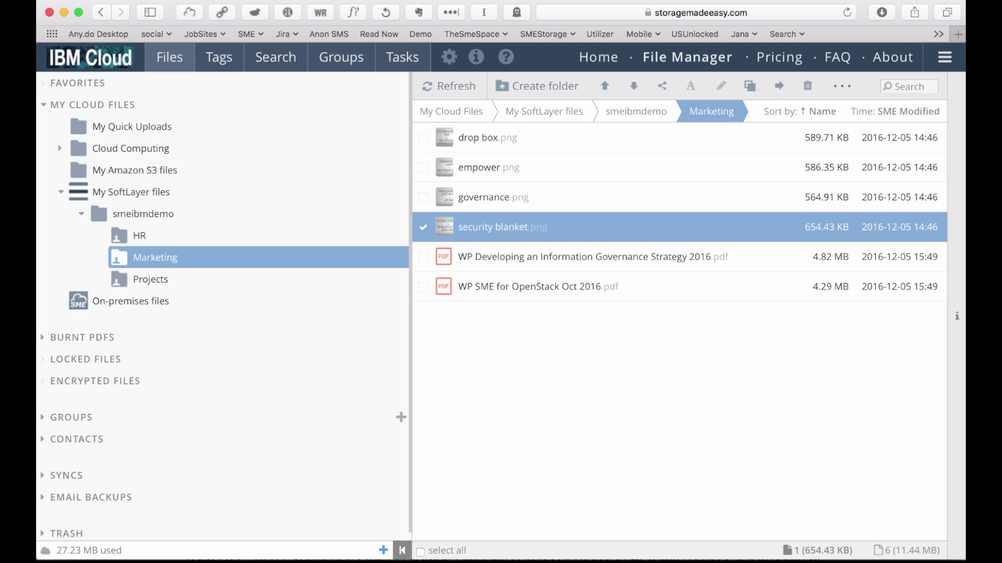
{"action": "left_click", "coordinate": [401, 550]}
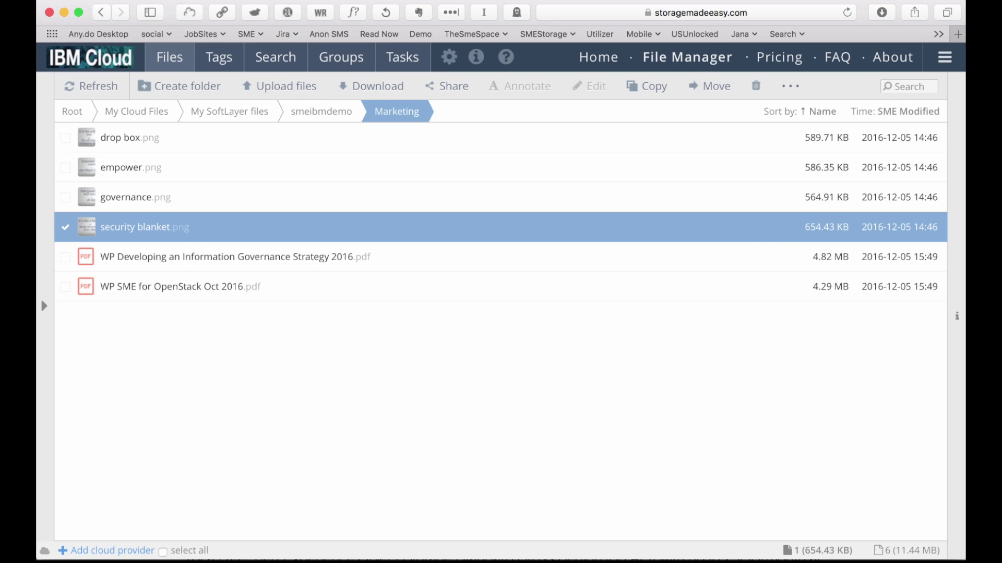
{"action": "key", "text": "super+Tab"}
{"action": "key", "text": "super+Tab"}
{"action": "key", "text": "super+Tab"}
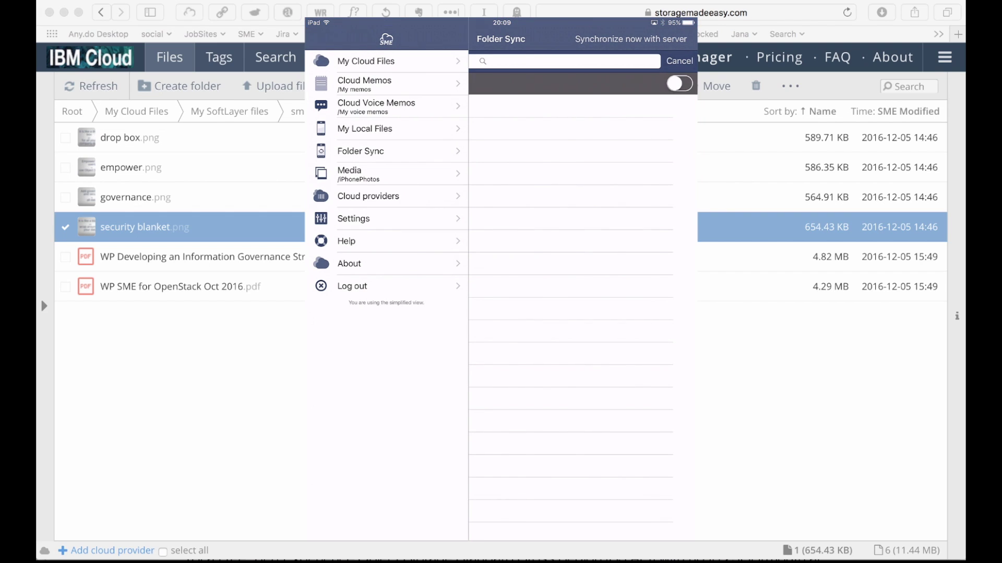
Find and launch Word on the iPad, then open project_management_plan_template.doc from SME storage.
{"action": "key", "text": "Home"}
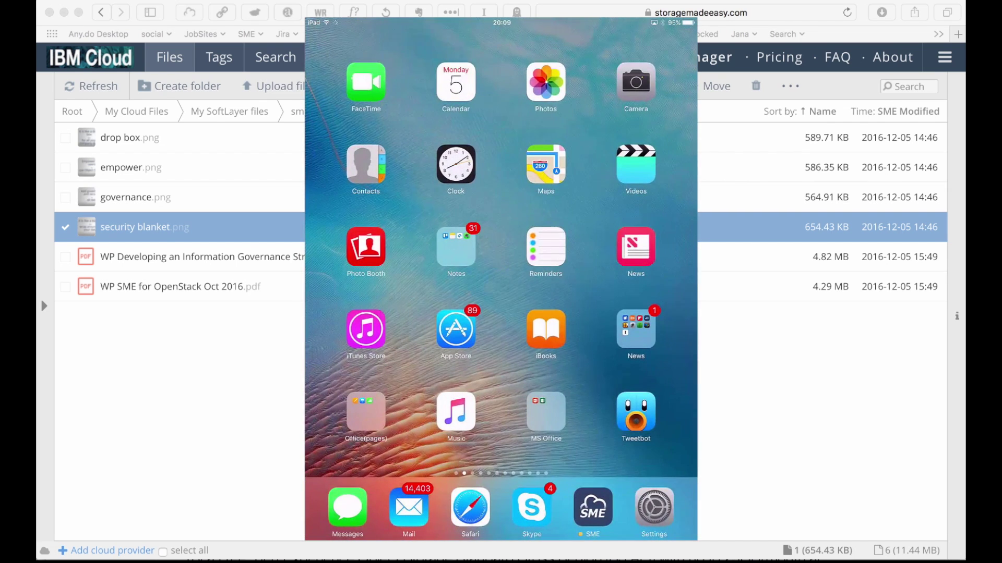
{"action": "left_click_drag", "start_coordinate": [501, 208], "coordinate": [501, 339]}
{"action": "left_click", "coordinate": [375, 96]}
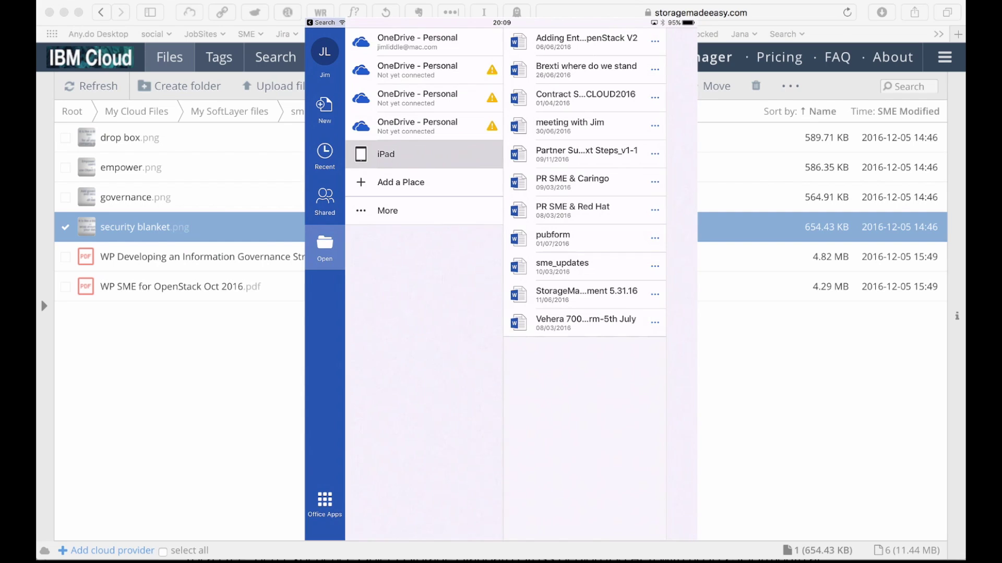
{"action": "left_click", "coordinate": [387, 211]}
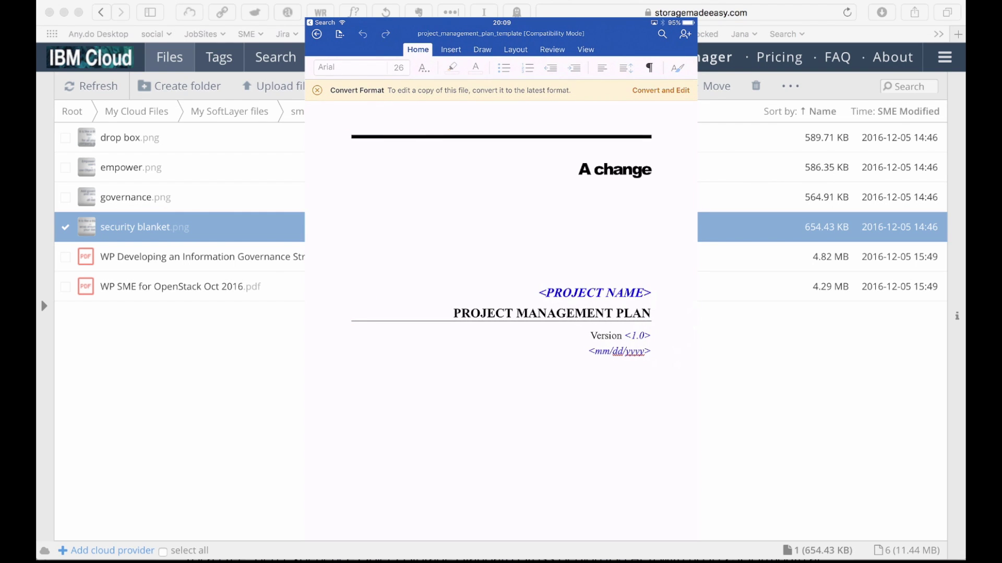
Scroll through the project management plan in Word on the iPad.
{"action": "scroll", "coordinate": [501, 320], "scroll_direction": "up", "scroll_amount": 1}
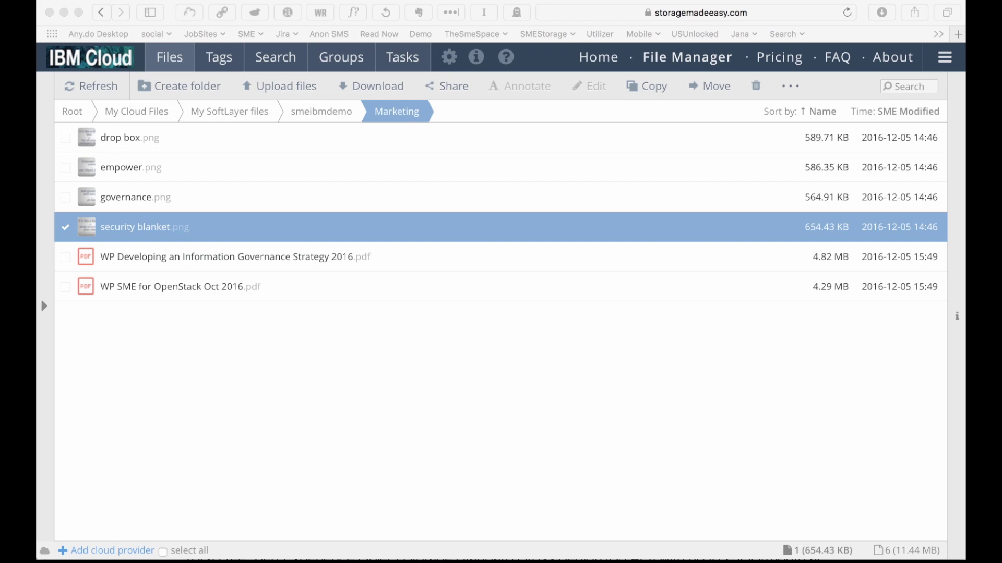
Bring Safari back and open the navigation menu listing Organization Users, Roles and Options.
{"action": "key", "text": "super+Tab"}
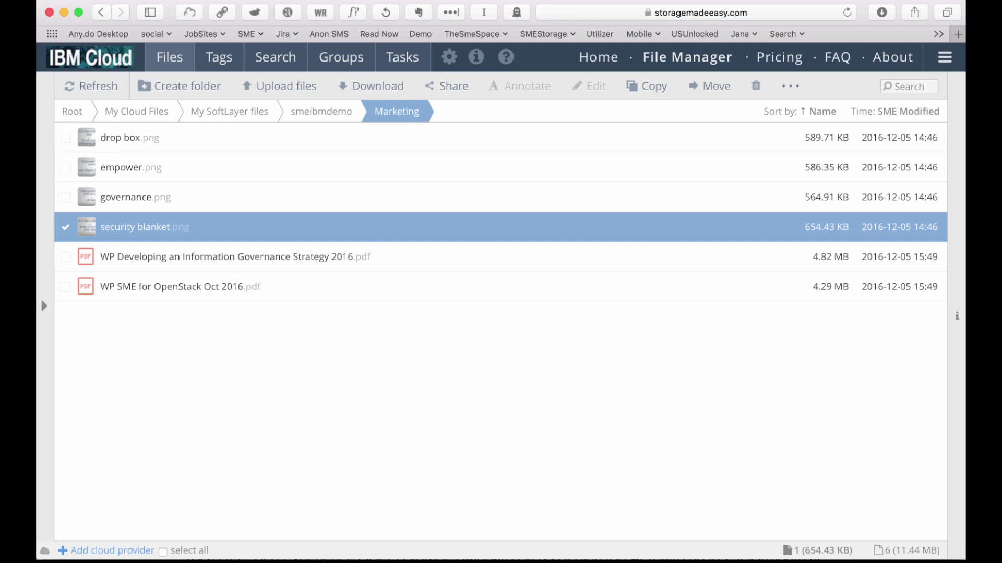
{"action": "left_click", "coordinate": [944, 58]}
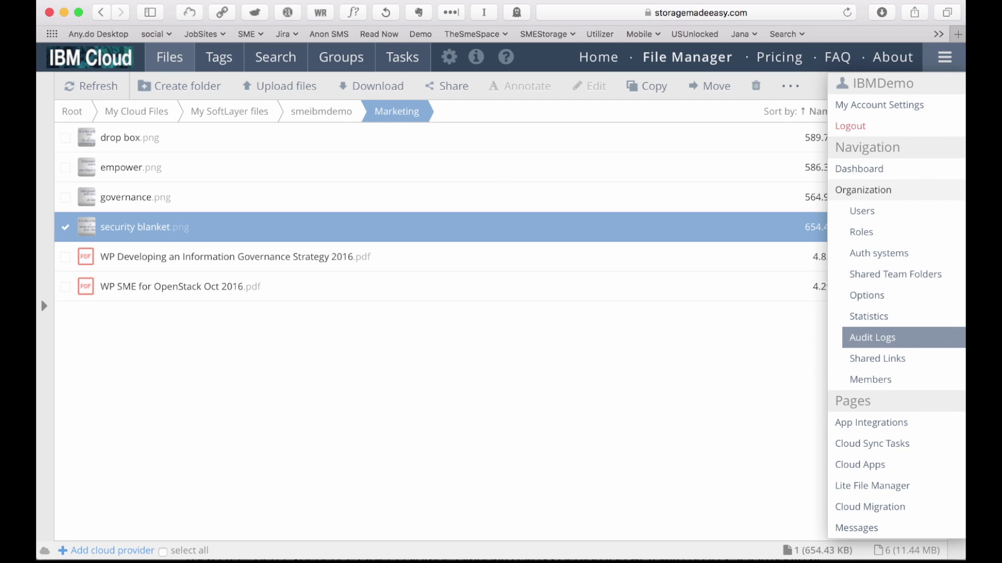
Review the Organization Options User Governance settings, then view the File Sharing Policy settings.
{"action": "left_click", "coordinate": [867, 296]}
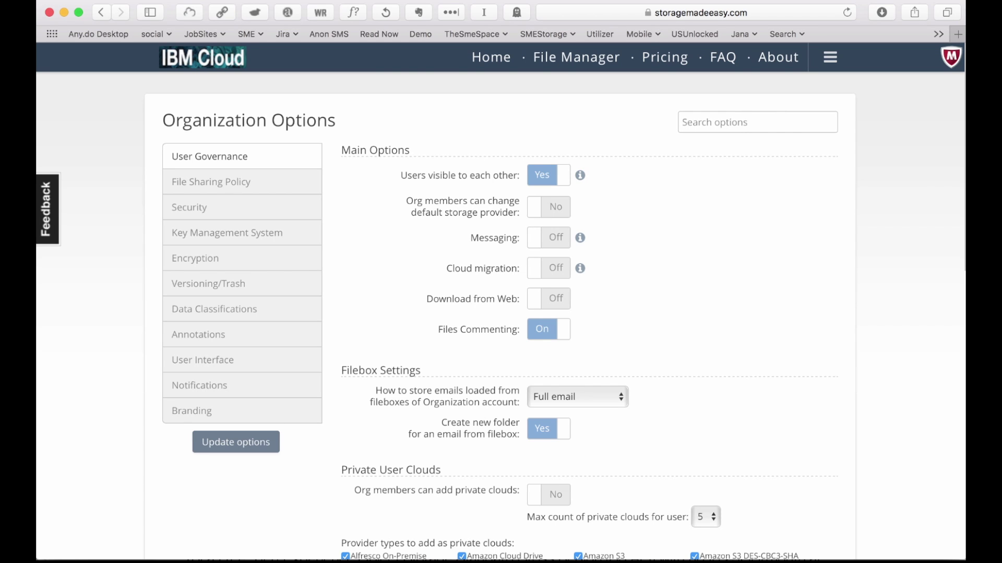
{"action": "scroll", "coordinate": [501, 313], "scroll_direction": "down", "scroll_amount": 5}
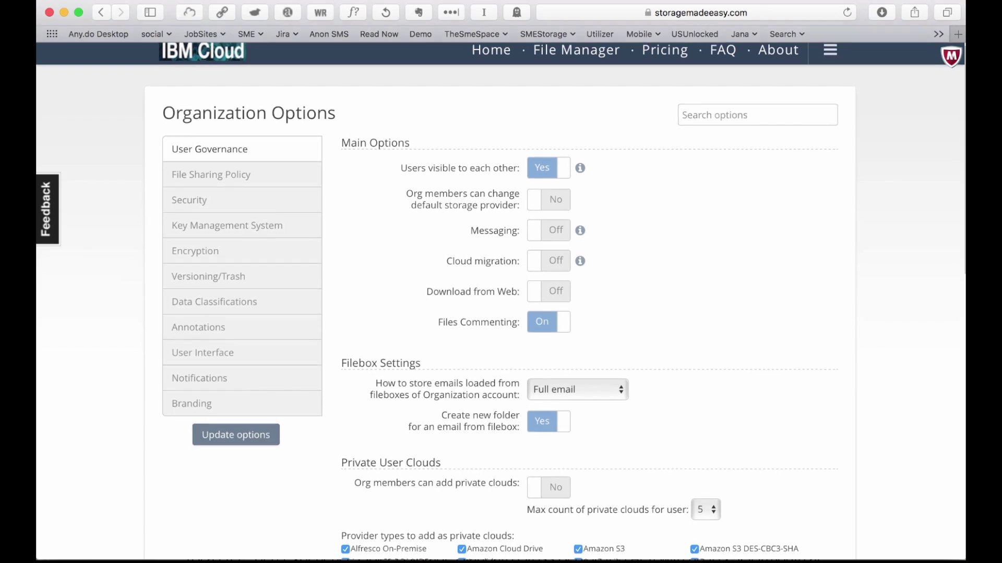
{"action": "scroll", "coordinate": [501, 314], "scroll_direction": "up", "scroll_amount": 4}
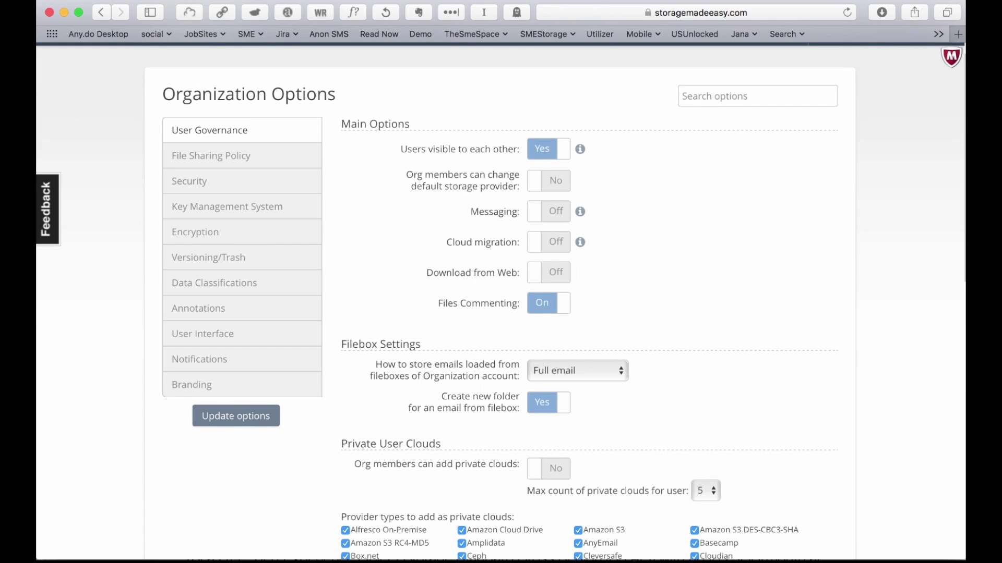
{"action": "scroll", "coordinate": [501, 313], "scroll_direction": "down", "scroll_amount": 2}
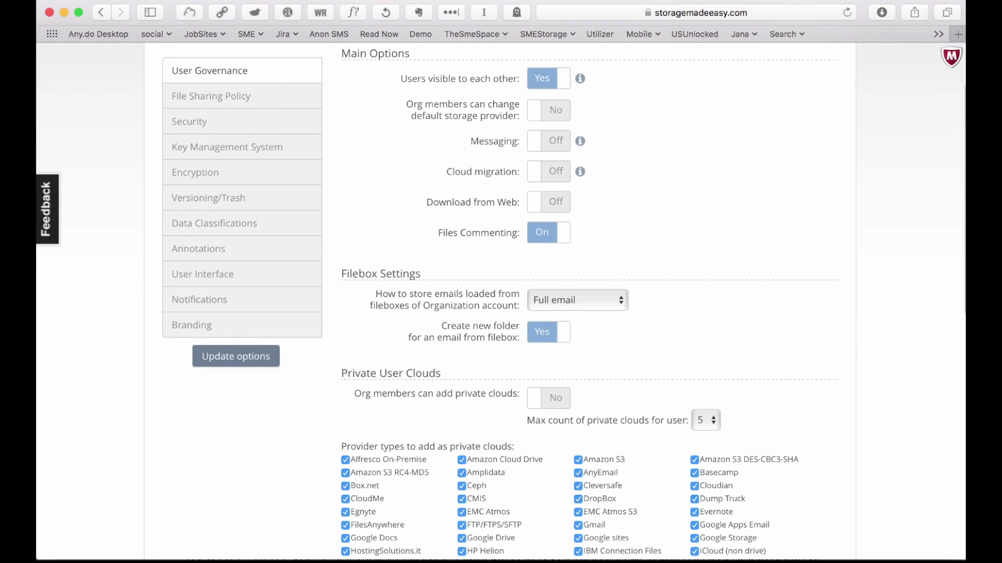
{"action": "scroll", "coordinate": [501, 313], "scroll_direction": "down", "scroll_amount": 5}
{"action": "scroll", "coordinate": [501, 313], "scroll_direction": "up", "scroll_amount": 6}
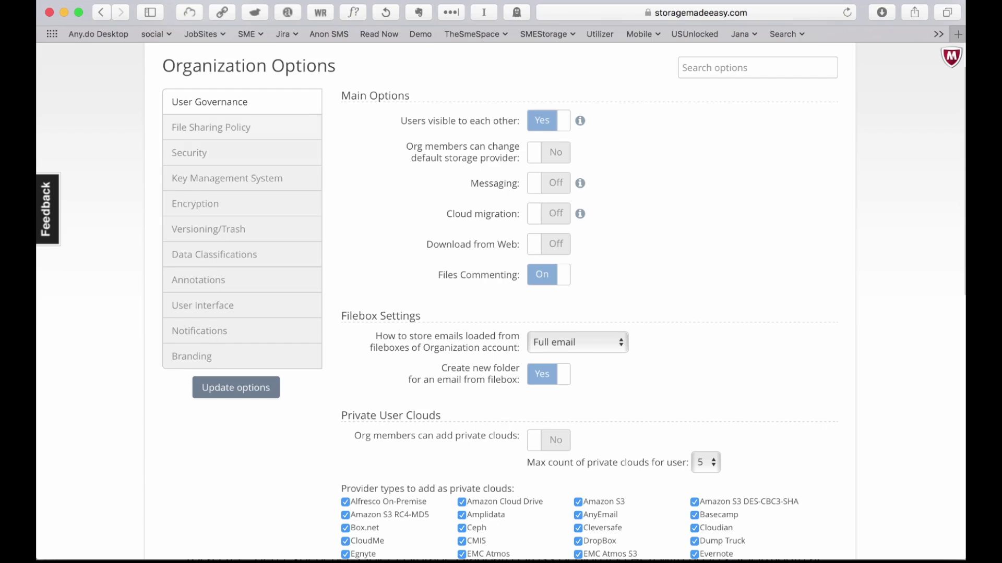
{"action": "left_click", "coordinate": [211, 127]}
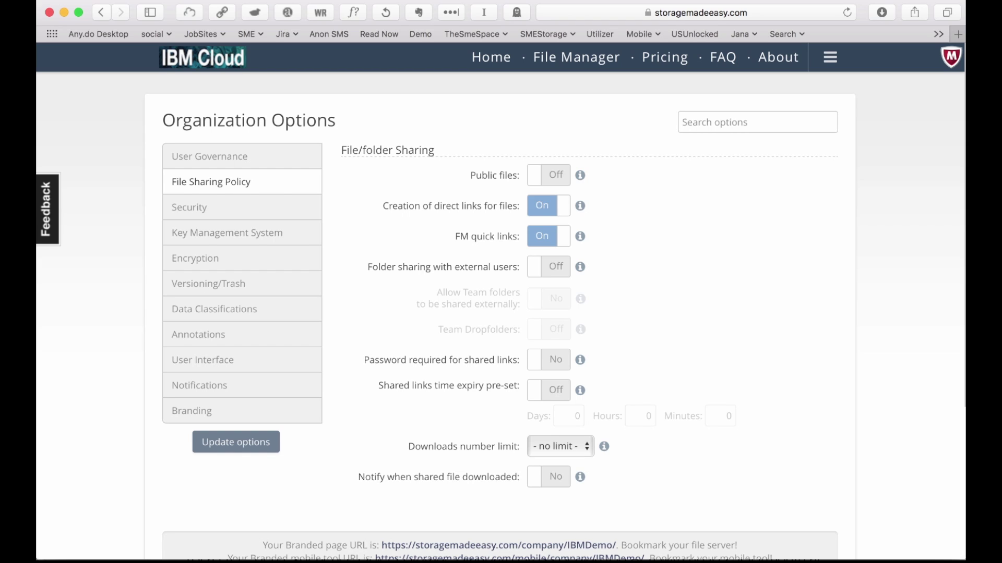
Review the Security options, then the Encryption settings with Key Management System set to Default.
{"action": "left_click", "coordinate": [188, 207]}
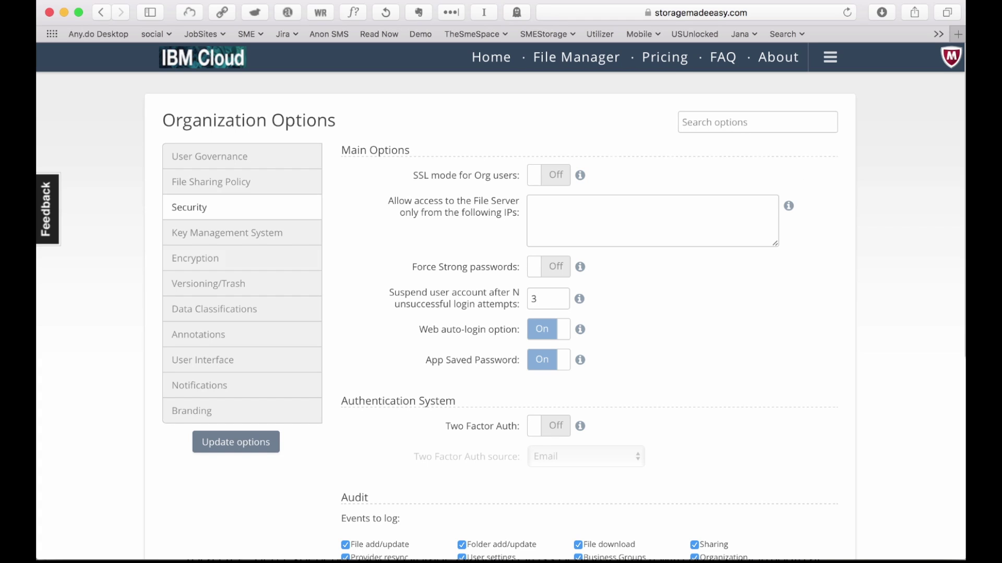
{"action": "left_click", "coordinate": [195, 258]}
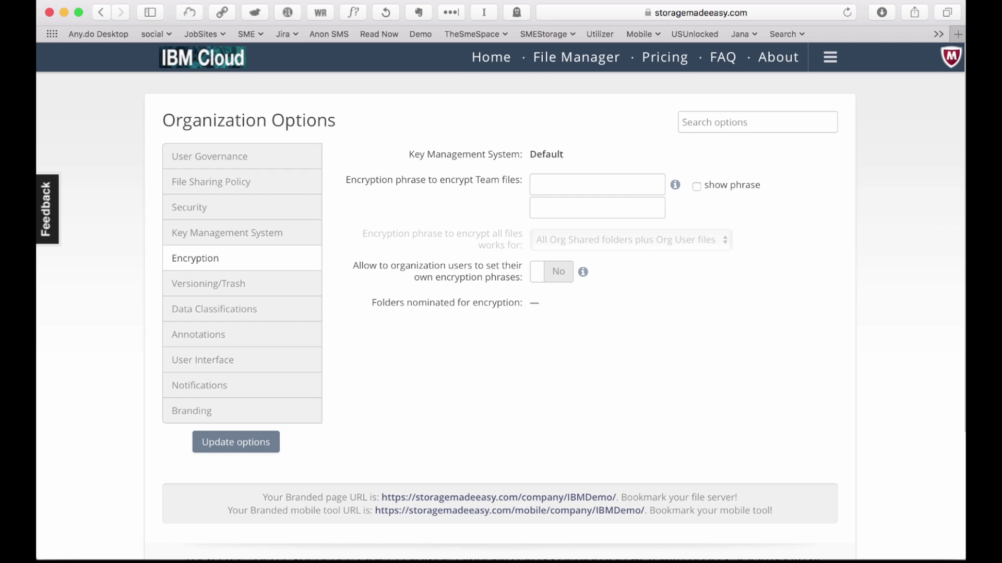
Look through the Versioning/Trash, User Interface and Notifications option groups.
{"action": "left_click", "coordinate": [208, 284]}
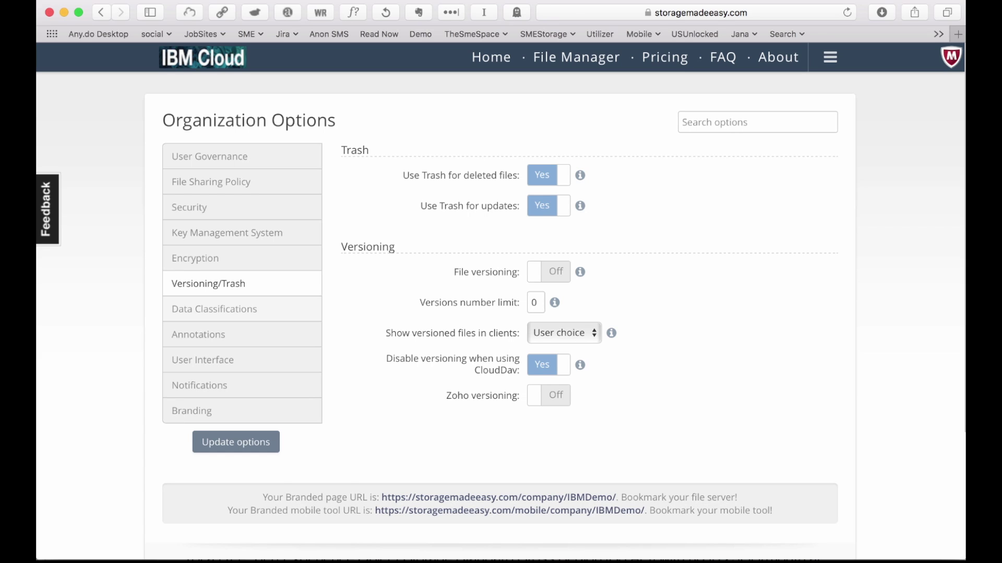
{"action": "left_click", "coordinate": [203, 360]}
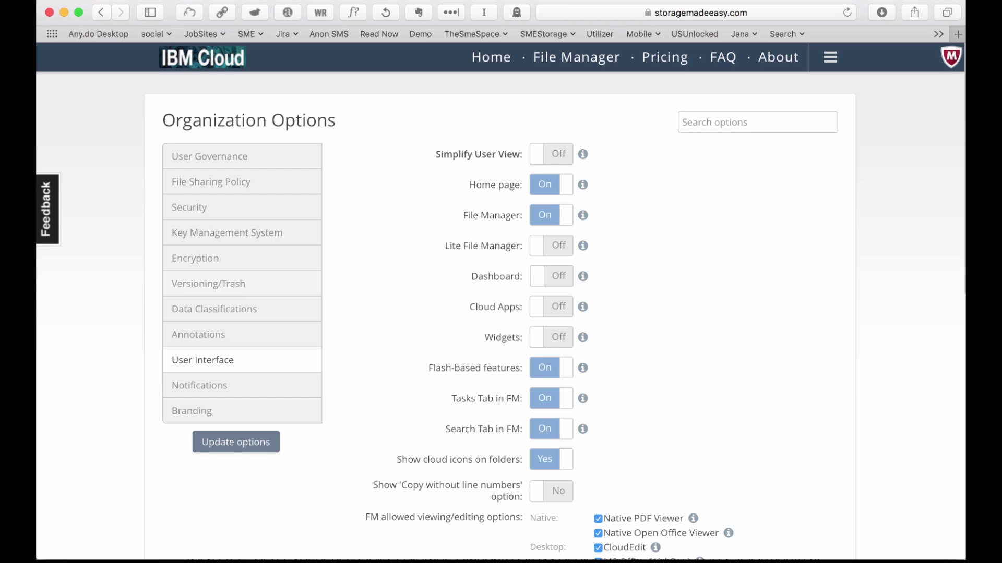
{"action": "left_click", "coordinate": [199, 385]}
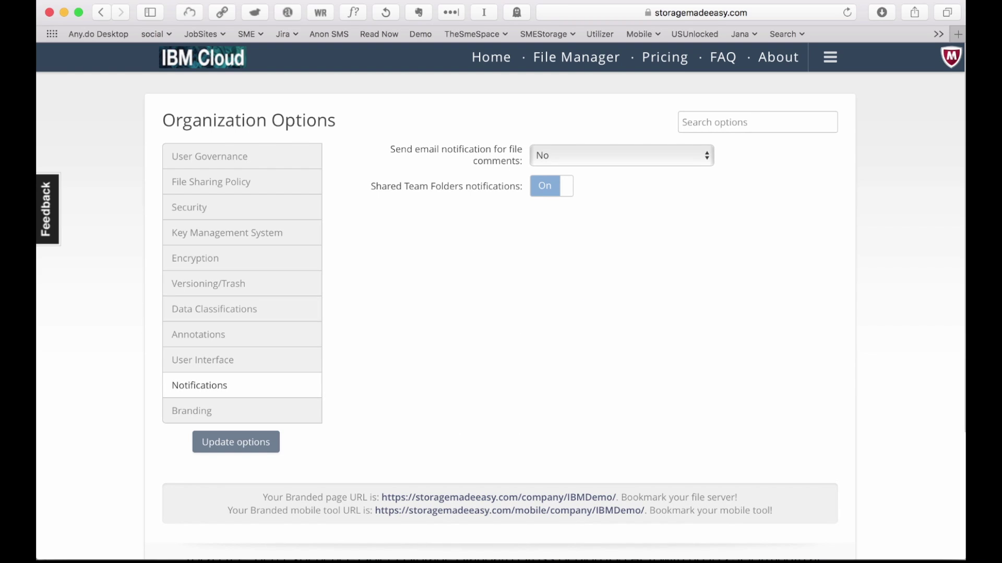
Review the Branding settings: IBM Cloud logos, own email template off, custom home message on.
{"action": "left_click", "coordinate": [192, 411]}
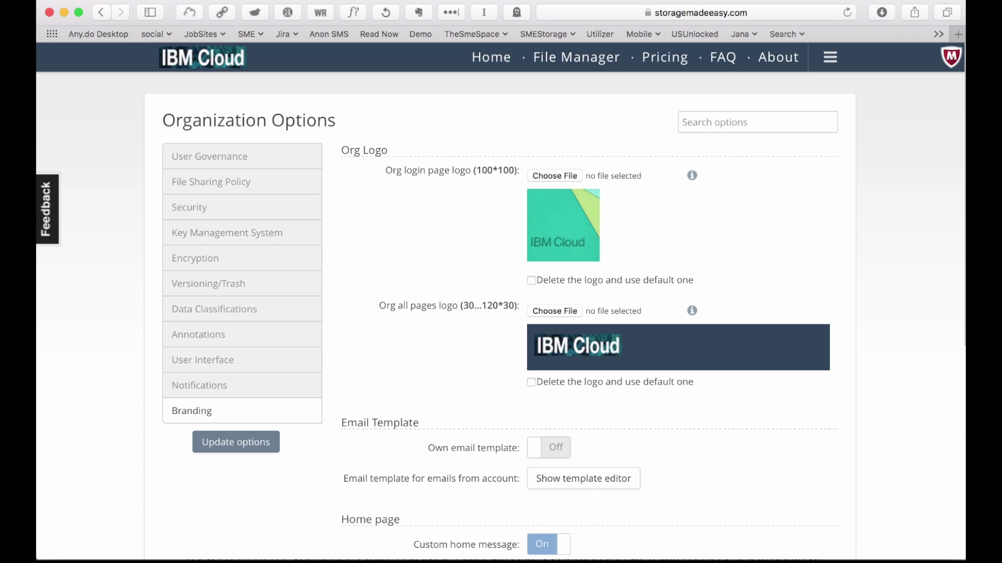
{"action": "scroll", "coordinate": [501, 313], "scroll_direction": "down", "scroll_amount": 10}
{"action": "scroll", "coordinate": [501, 313], "scroll_direction": "up", "scroll_amount": 9}
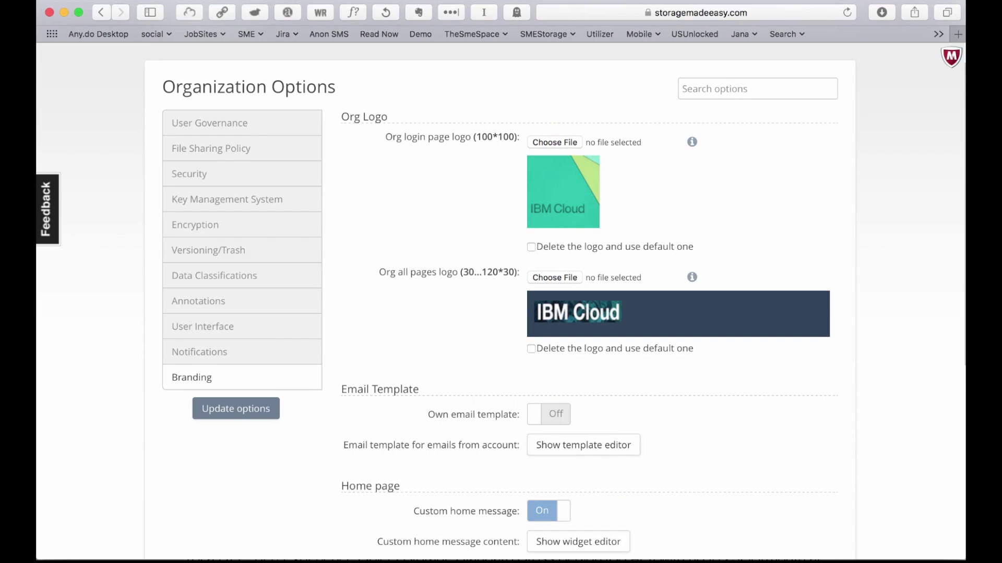
{"action": "scroll", "coordinate": [501, 301], "scroll_direction": "up", "scroll_amount": 2}
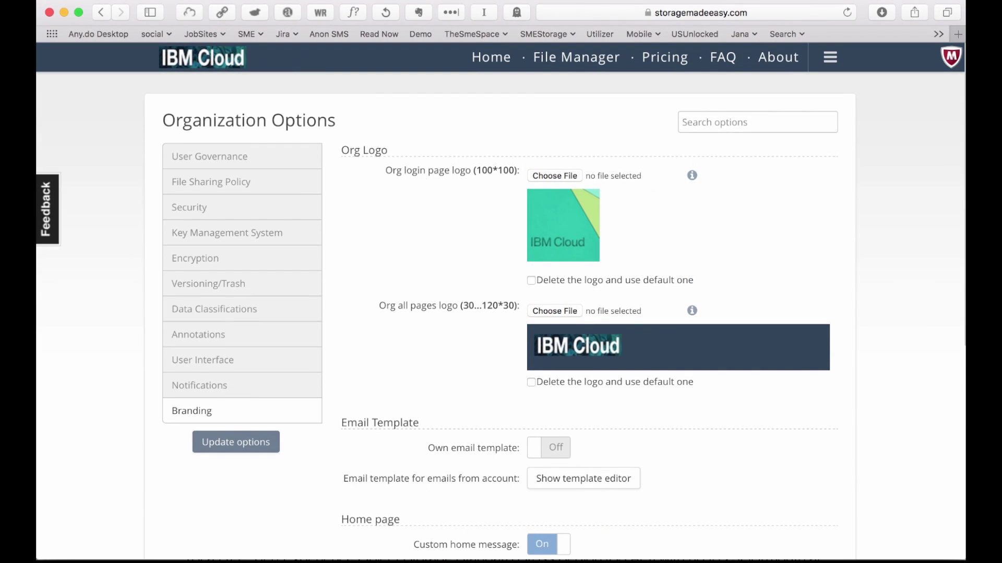
{"action": "scroll", "coordinate": [501, 301], "scroll_direction": "down", "scroll_amount": 5}
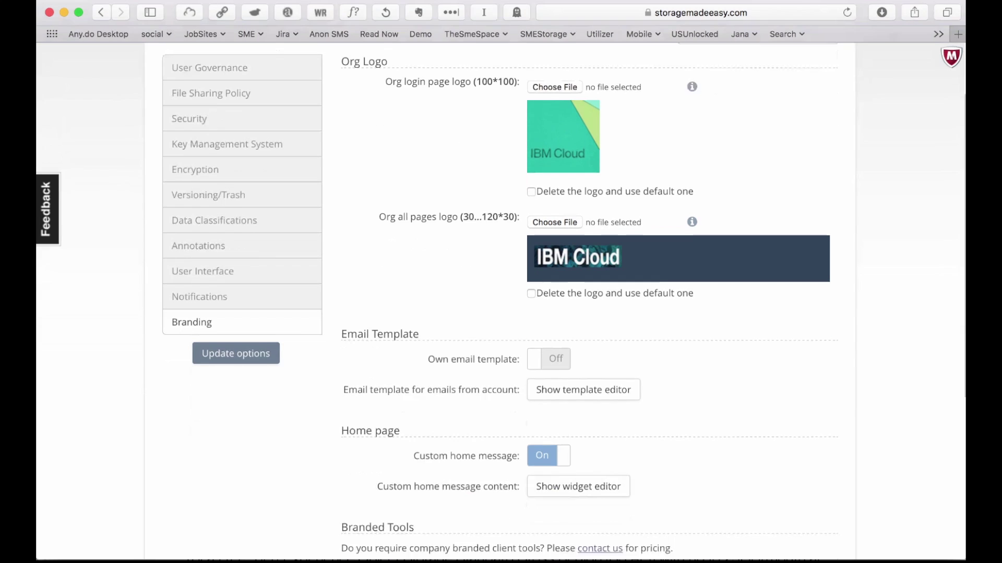
{"action": "left_click", "coordinate": [578, 432]}
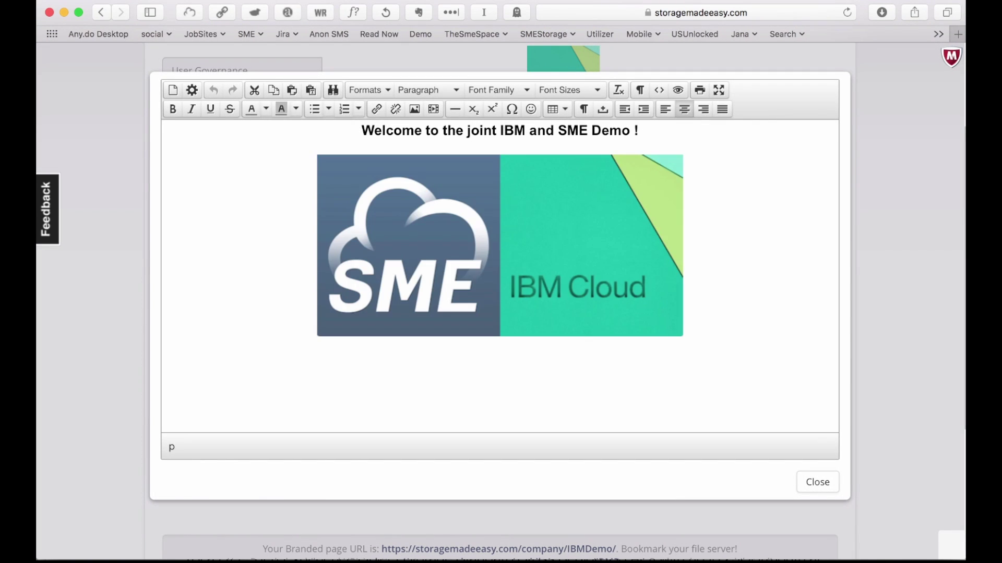
{"action": "left_click", "coordinate": [817, 482]}
{"action": "scroll", "coordinate": [501, 301], "scroll_direction": "up", "scroll_amount": 5}
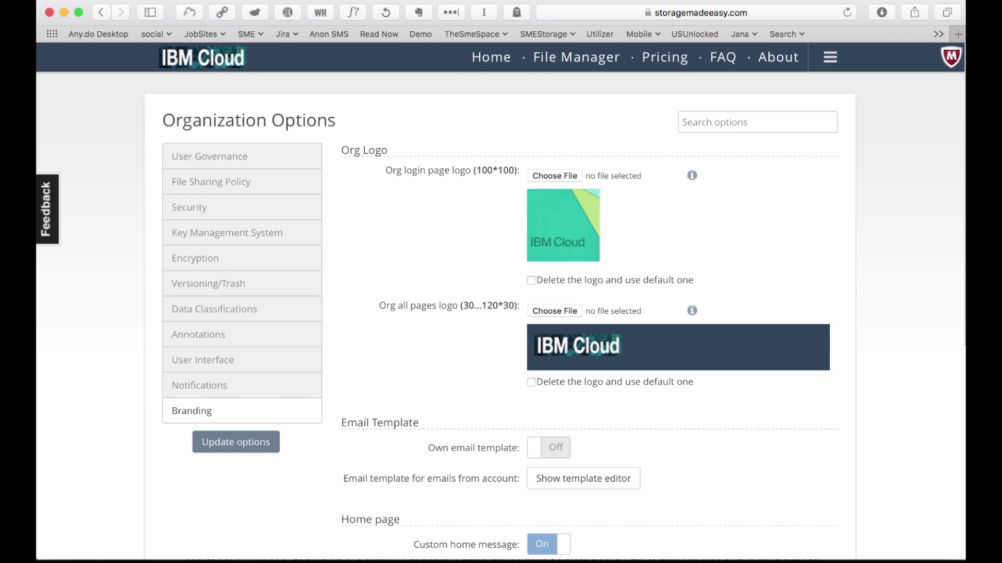
From the Dashboard, add SoftLayer as a new backup provider for My SoftLayer files.
{"action": "left_click", "coordinate": [829, 58]}
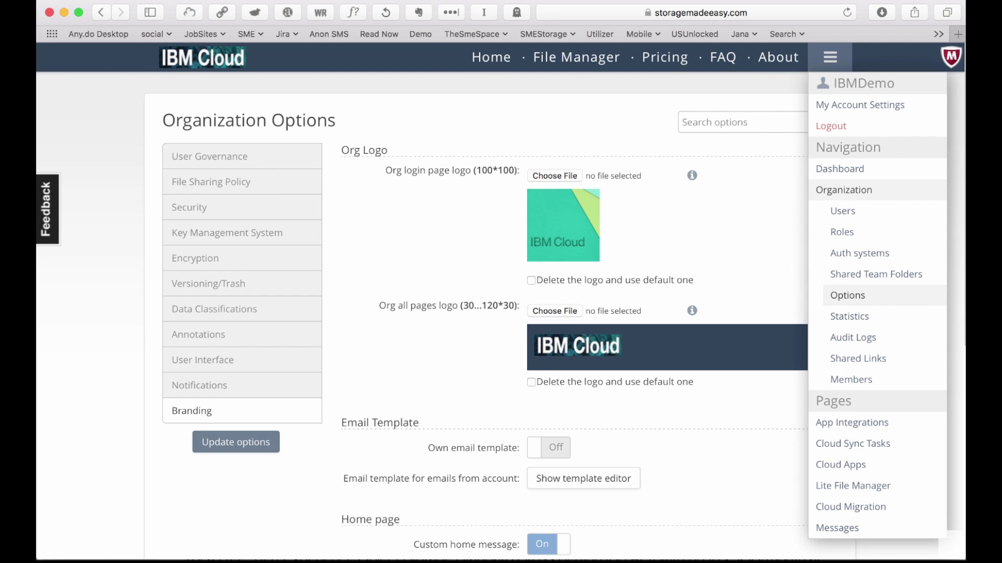
{"action": "left_click", "coordinate": [839, 168]}
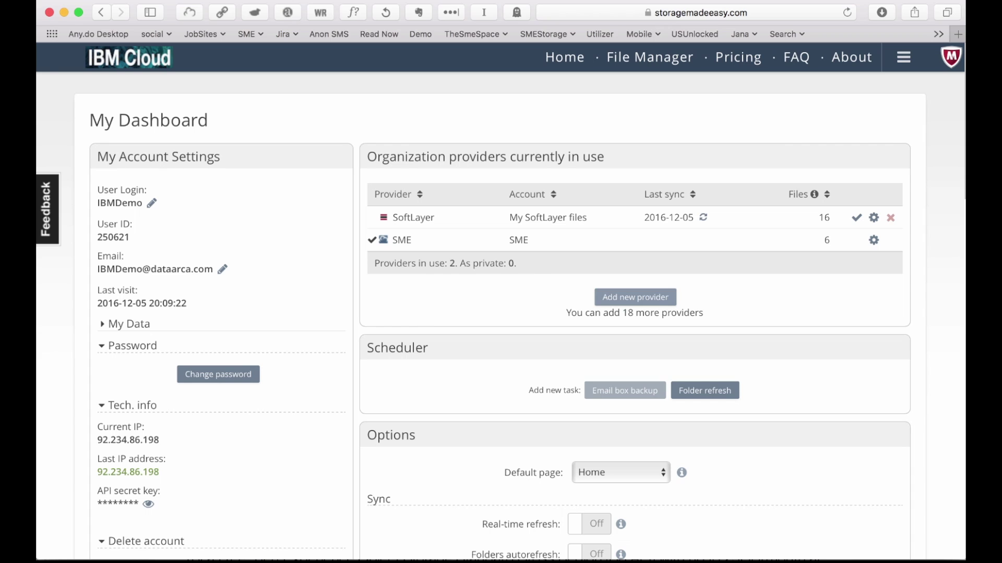
{"action": "left_click", "coordinate": [635, 297]}
{"action": "left_click", "coordinate": [461, 231]}
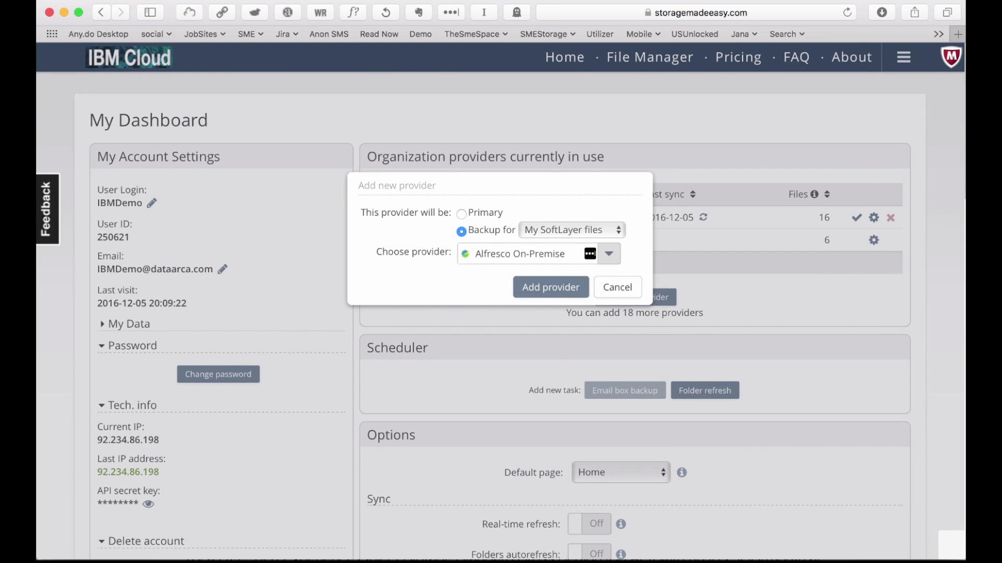
{"action": "left_click", "coordinate": [609, 254]}
{"action": "scroll", "coordinate": [538, 406], "scroll_direction": "down", "scroll_amount": 10}
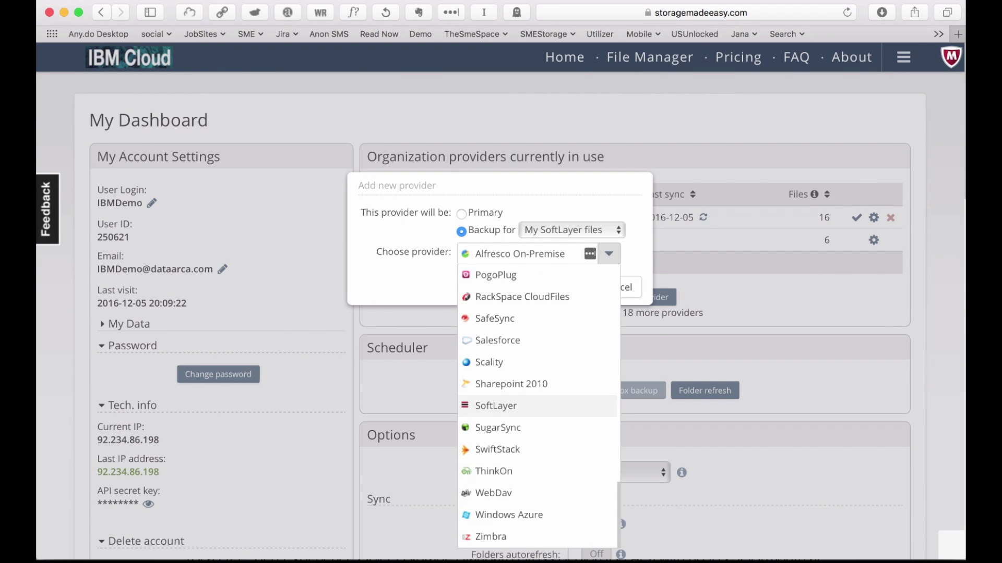
{"action": "left_click", "coordinate": [537, 406]}
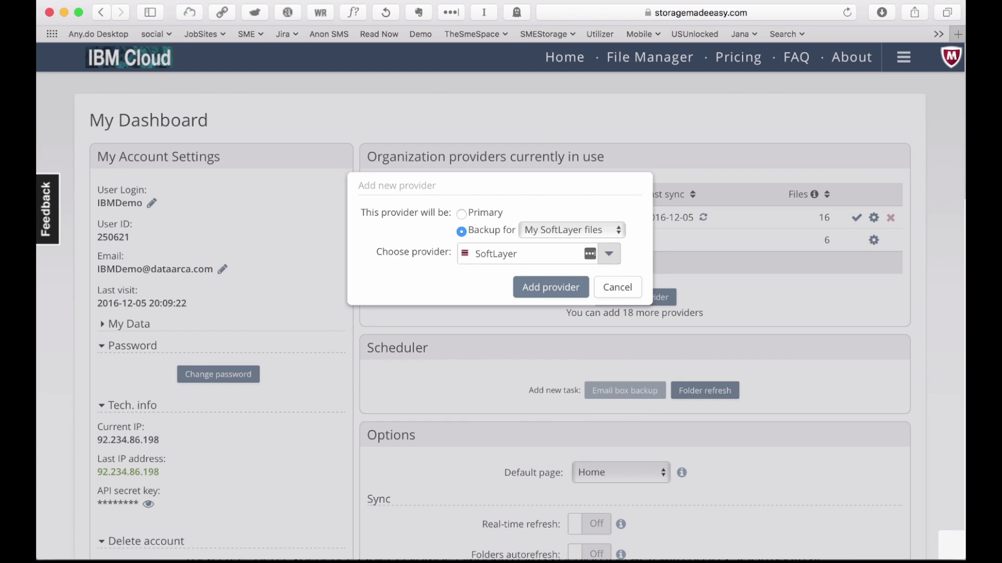
{"action": "left_click", "coordinate": [551, 287]}
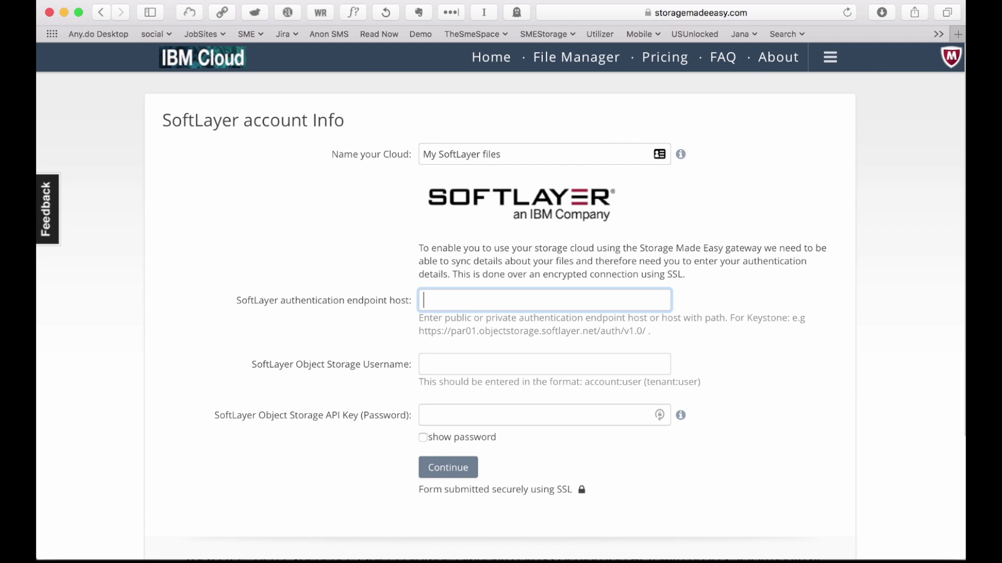
Name the cloud 'Backup for SoftLayer files' and paste the endpoint host, username and API key.
{"action": "double_click", "coordinate": [428, 154]}
{"action": "type", "text": "Backup for"}
{"action": "left_click", "coordinate": [424, 300]}
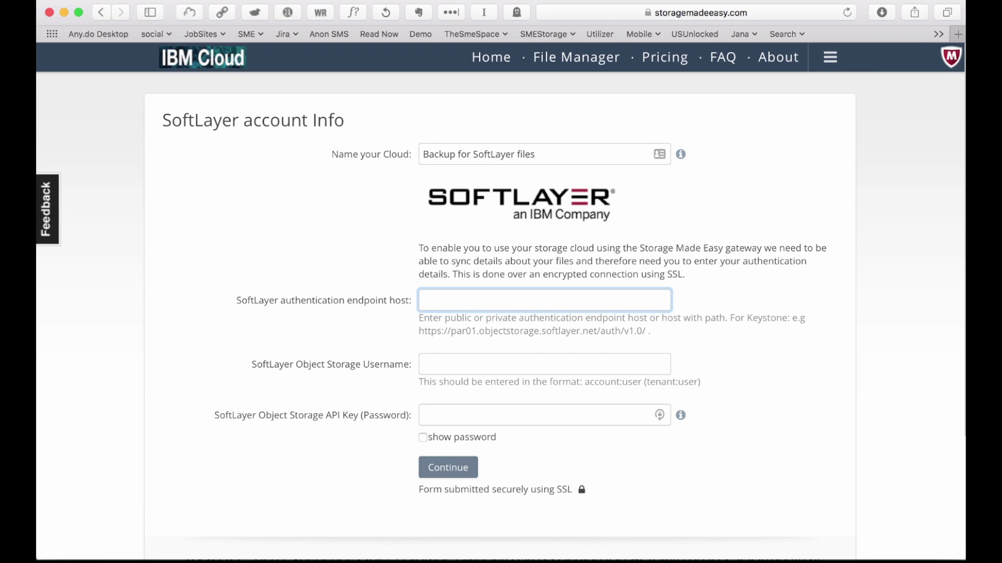
{"action": "type", "text": "https://ams01.objectstorage.softlayer.net/auth/v1.0/"}
{"action": "key", "text": "Tab"}
{"action": "key", "text": "super+v"}
{"action": "key", "text": "Tab"}
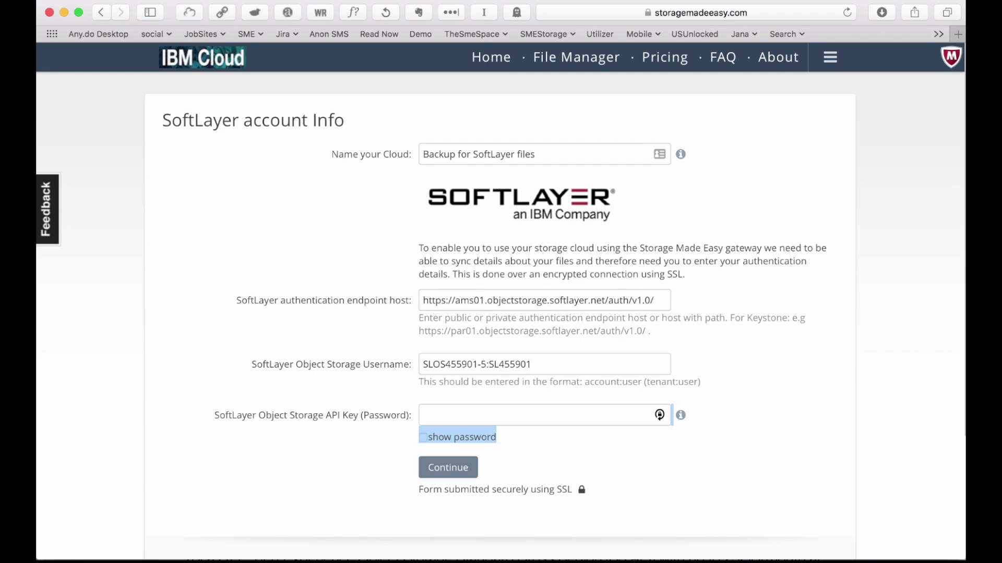
{"action": "key", "text": "super+v"}
{"action": "key", "text": "Return"}
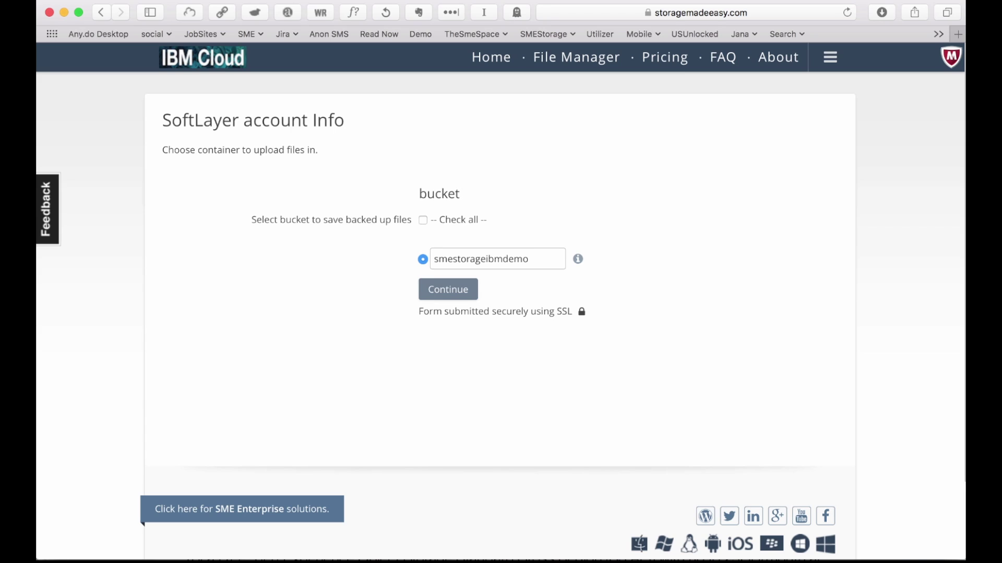
Rename the backup bucket to smeArchiveibmdemo and finish adding the provider.
{"action": "left_click", "coordinate": [486, 260]}
{"action": "key", "text": "BackSpace"}
{"action": "key", "text": "BackSpace"}
{"action": "key", "text": "BackSpace"}
{"action": "key", "text": "BackSpace"}
{"action": "key", "text": "BackSpace"}
{"action": "key", "text": "BackSpace"}
{"action": "key", "text": "BackSpace"}
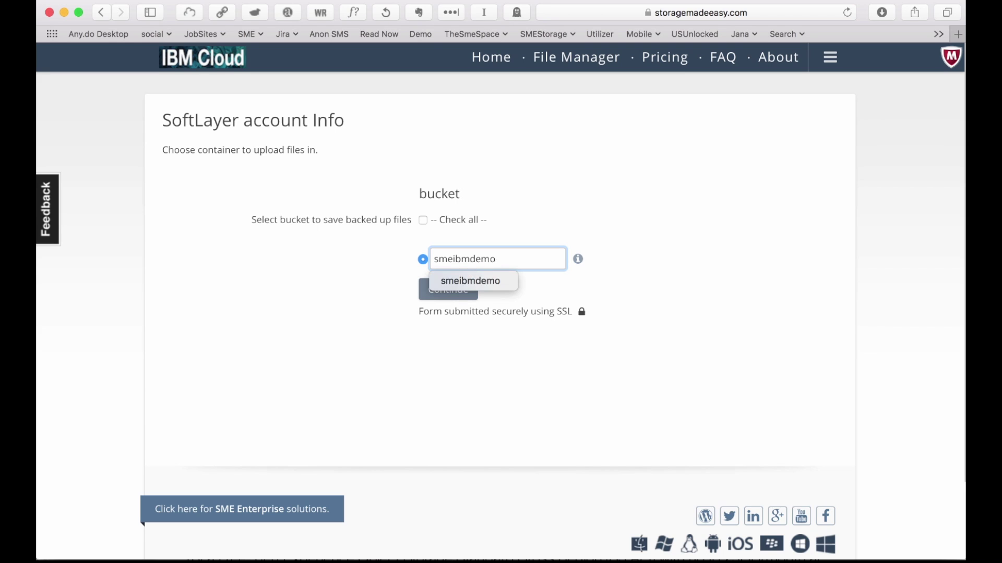
{"action": "type", "text": "Archive"}
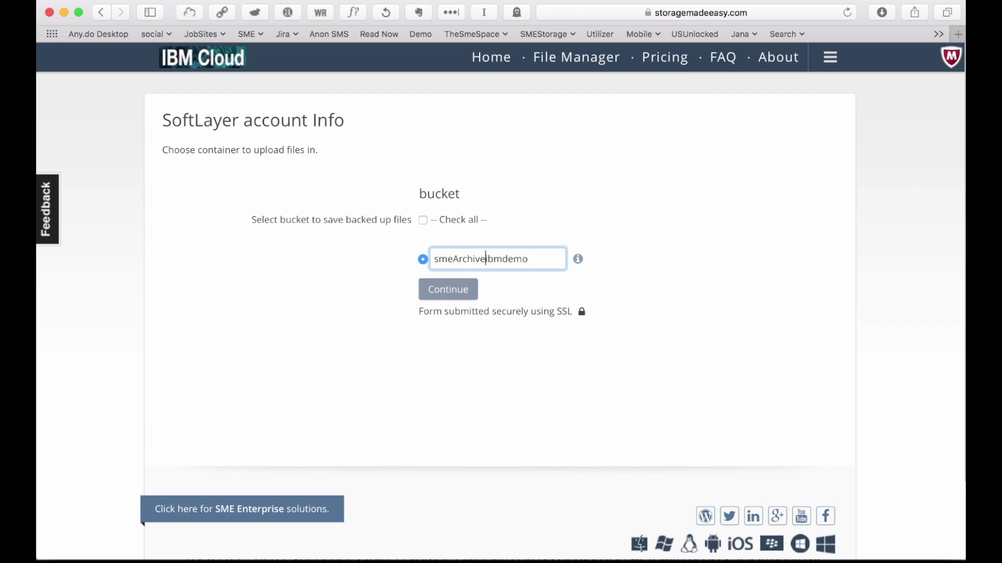
{"action": "key", "text": "Return"}
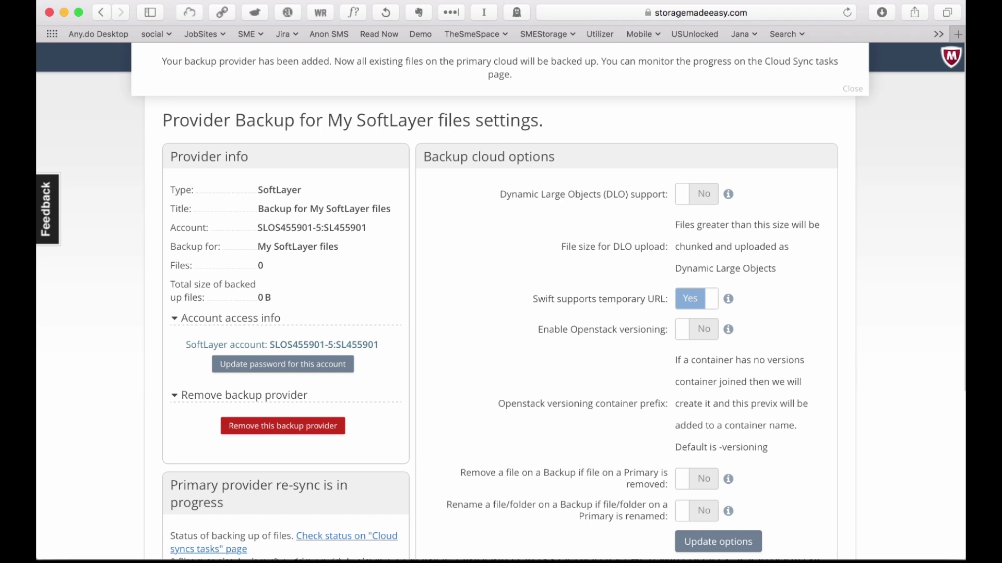
Scroll through the new SoftLayer provider's backup settings page.
{"action": "scroll", "coordinate": [501, 313], "scroll_direction": "down", "scroll_amount": 2}
{"action": "scroll", "coordinate": [501, 313], "scroll_direction": "up", "scroll_amount": 2}
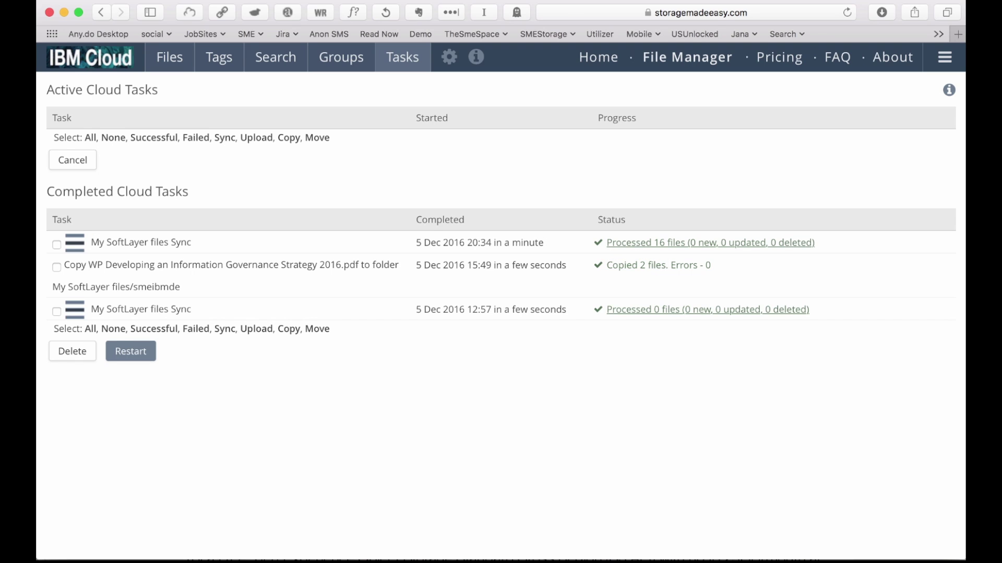
Switch to the SoftLayer Customer Portal showing the smeibmdemo container.
{"action": "key", "text": "super+Tab"}
{"action": "key", "text": "super+Tab"}
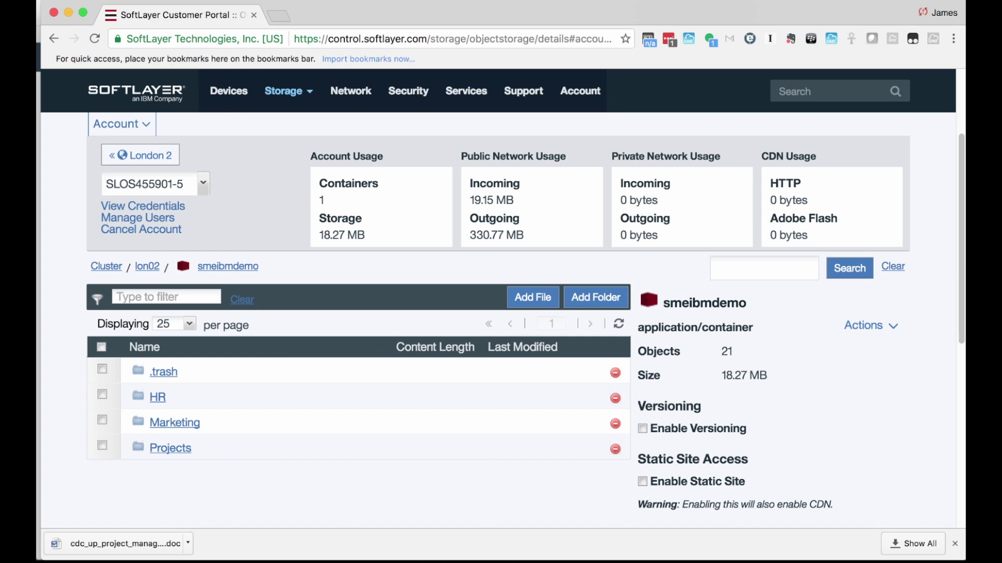
Browse the HR folder's PDF files, then go to the Object Storage overview.
{"action": "left_click", "coordinate": [157, 398]}
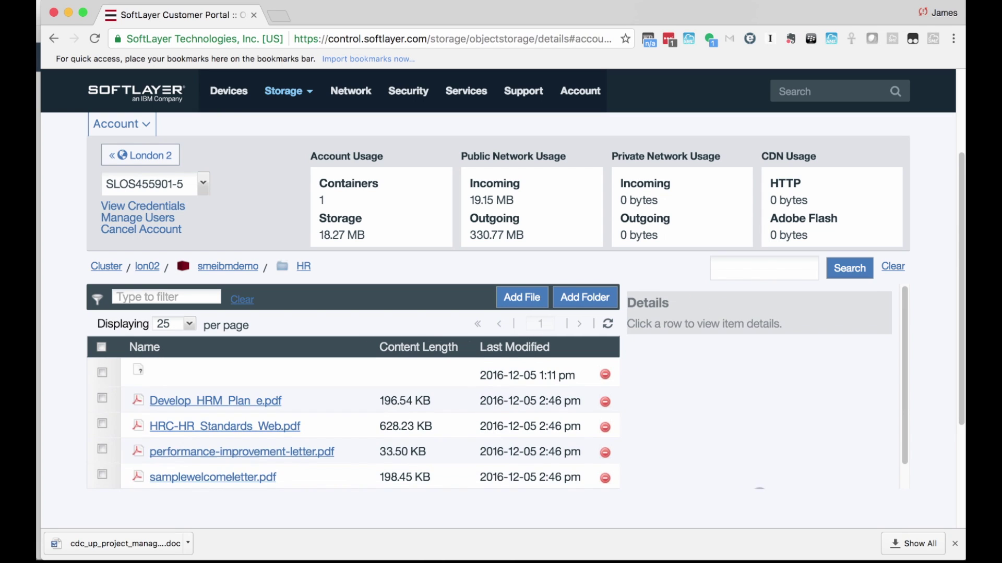
{"action": "scroll", "coordinate": [525, 304], "scroll_direction": "down", "scroll_amount": 1}
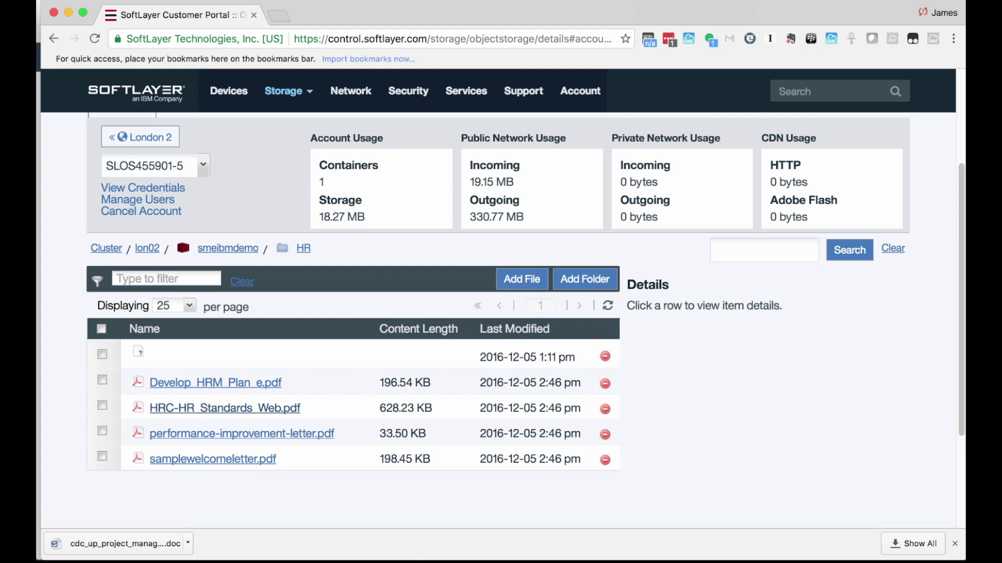
{"action": "scroll", "coordinate": [525, 304], "scroll_direction": "up", "scroll_amount": 1}
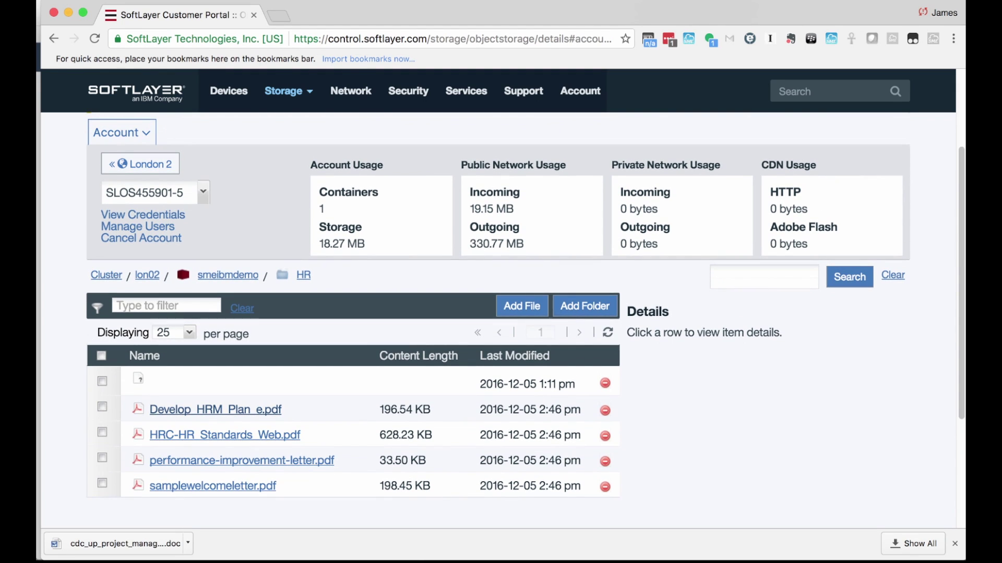
{"action": "left_click", "coordinate": [140, 164]}
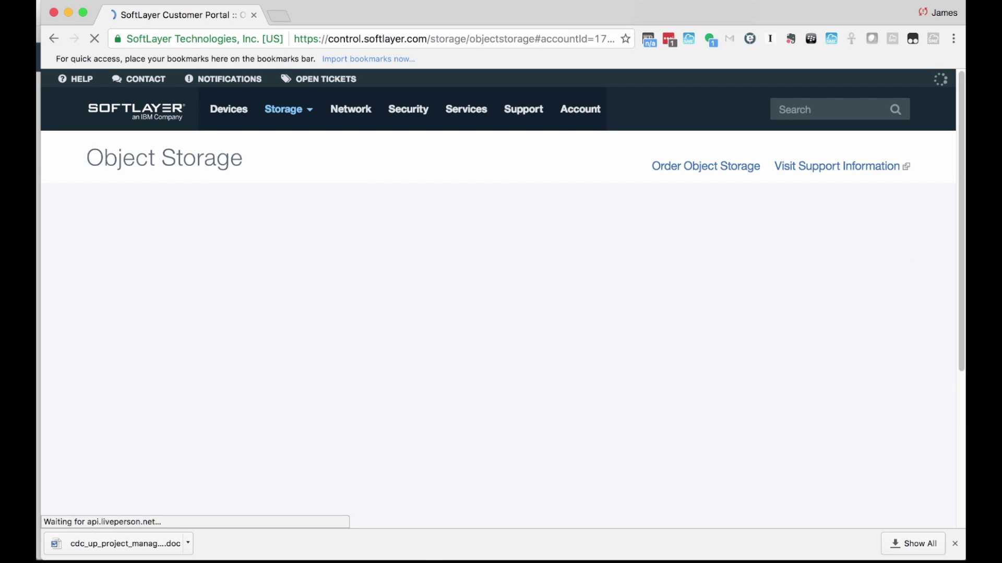
In Amsterdam 1, navigate smeArchiveibmdemo > My SoftLayer files > smeibmdemo > HR.
{"action": "scroll", "coordinate": [501, 313], "scroll_direction": "down", "scroll_amount": 1}
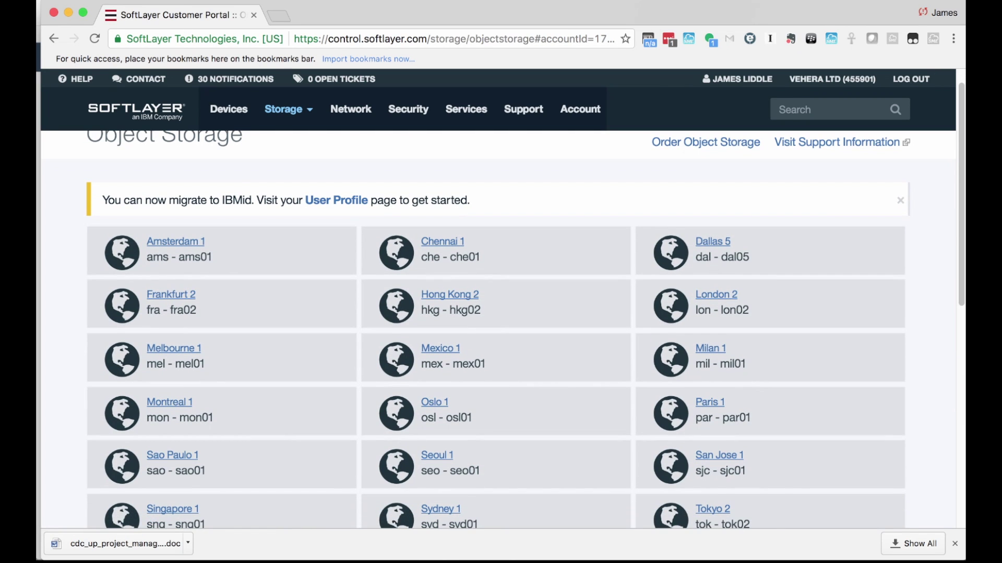
{"action": "left_click", "coordinate": [716, 295]}
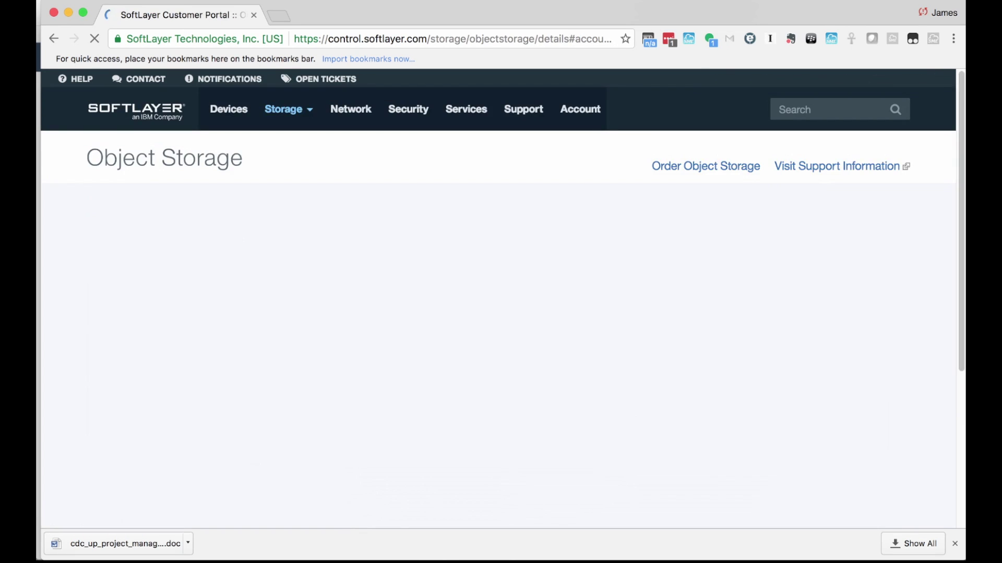
{"action": "scroll", "coordinate": [501, 313], "scroll_direction": "down", "scroll_amount": 4}
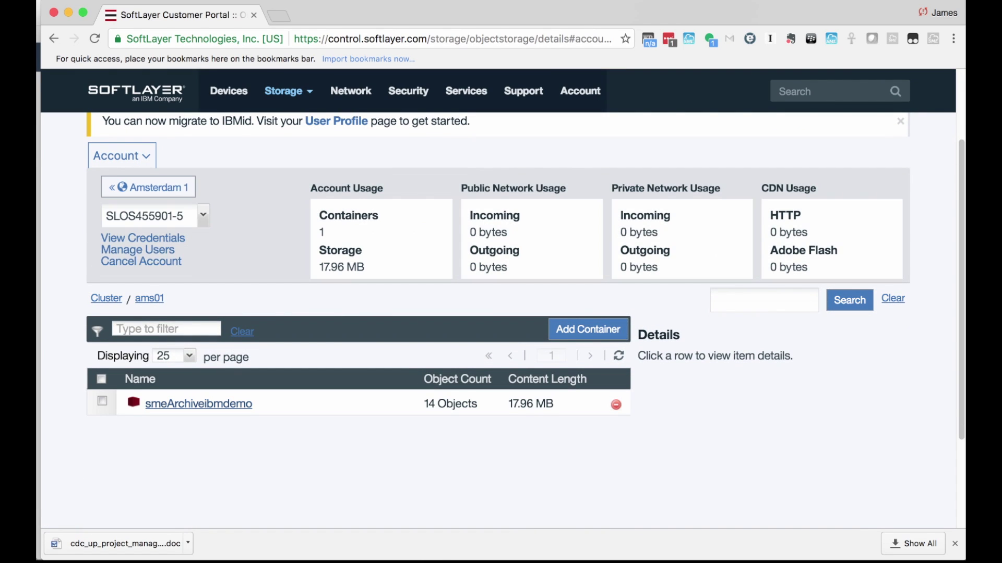
{"action": "left_click", "coordinate": [198, 404]}
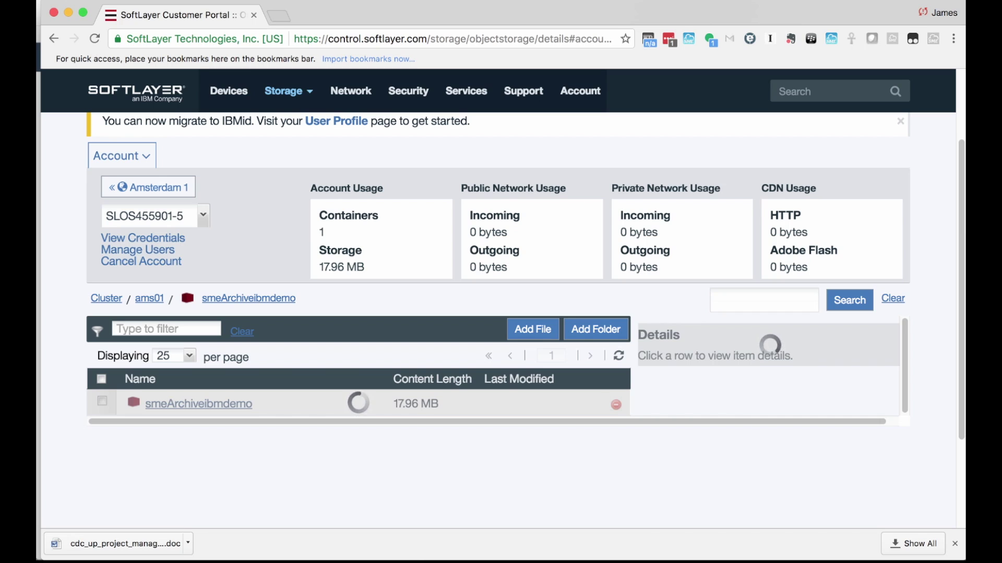
{"action": "left_click", "coordinate": [195, 404]}
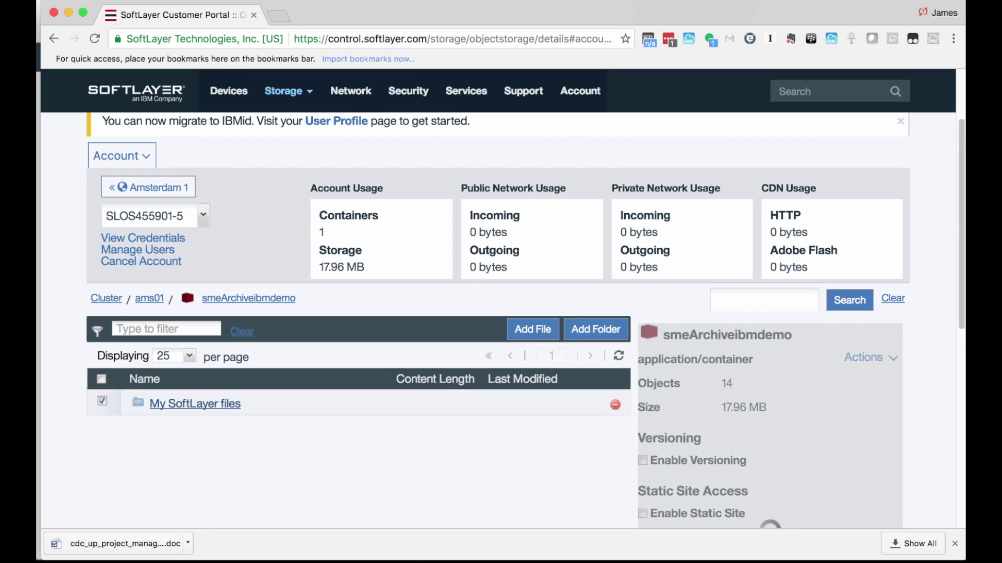
{"action": "left_click", "coordinate": [184, 404]}
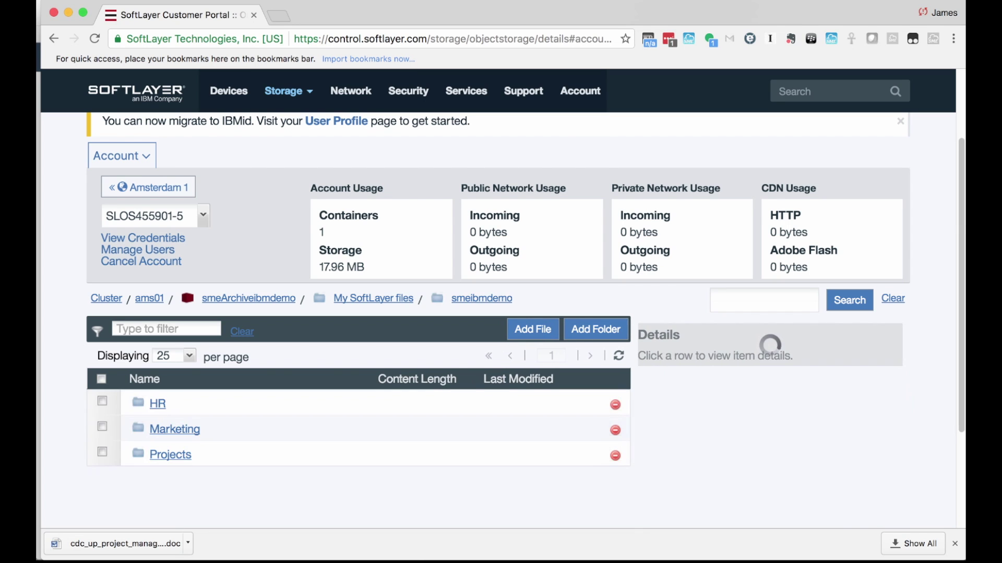
{"action": "scroll", "coordinate": [501, 313], "scroll_direction": "down", "scroll_amount": 2}
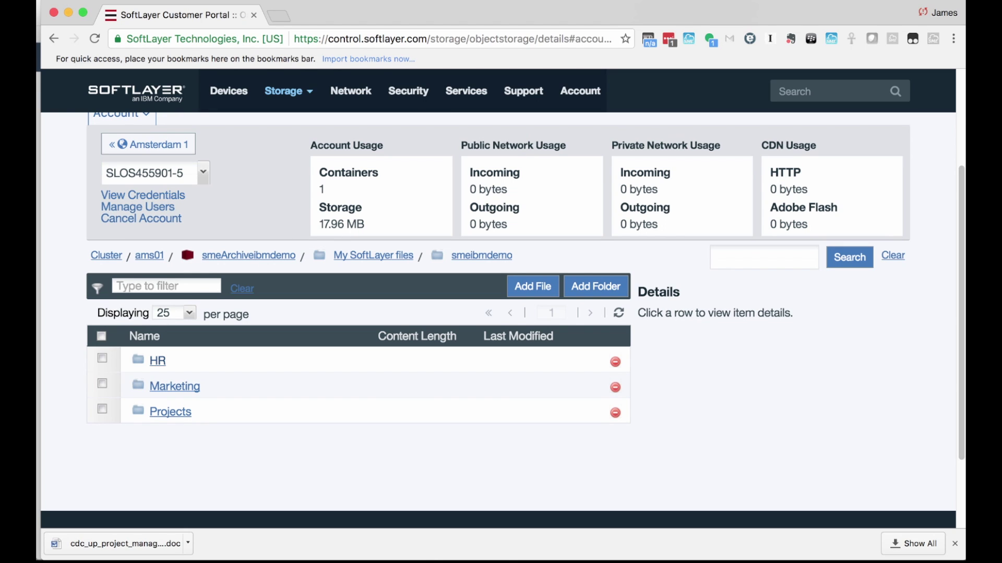
{"action": "left_click", "coordinate": [158, 361]}
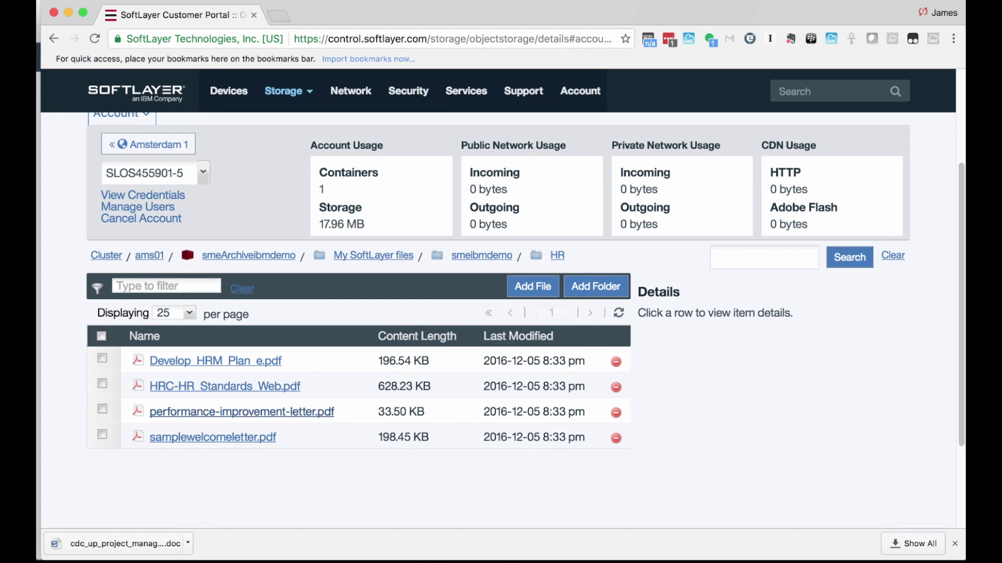